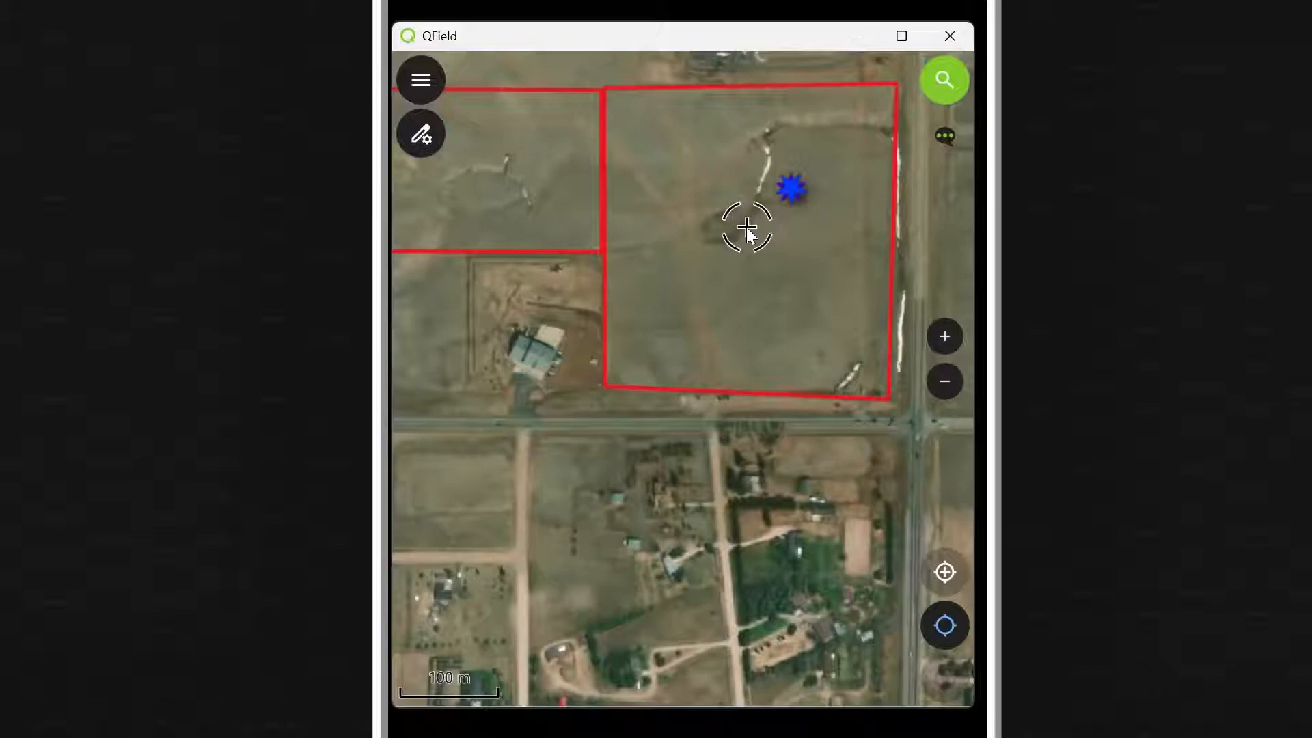
Step: Place a new Point_Observations point in the large study area
left_click(420, 82)
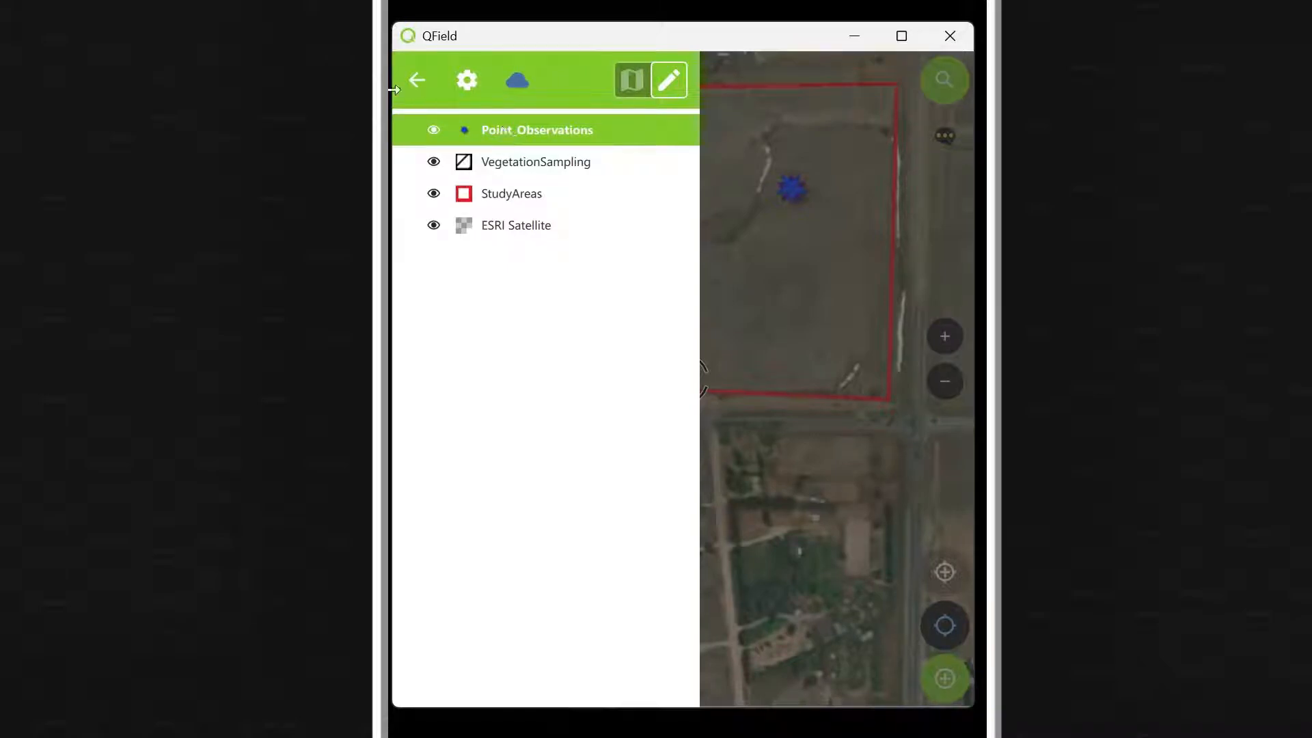
left_click(422, 80)
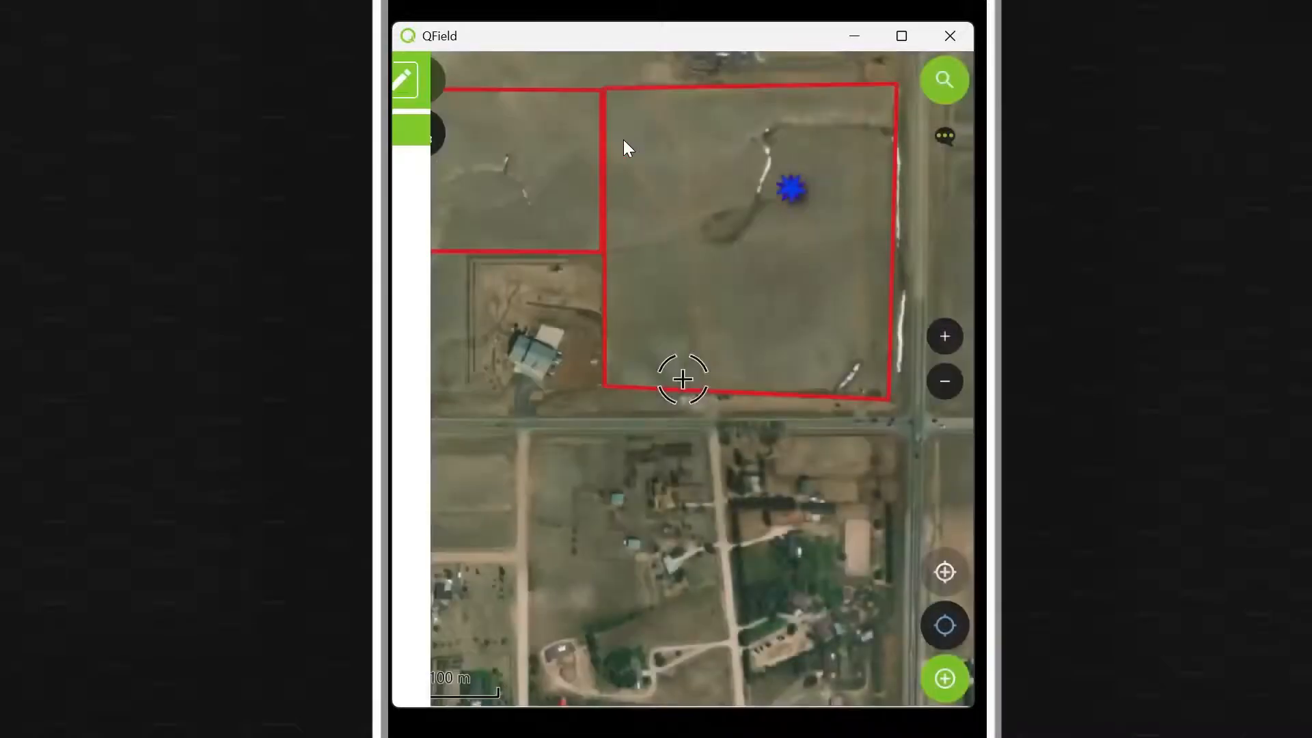
left_click(677, 336)
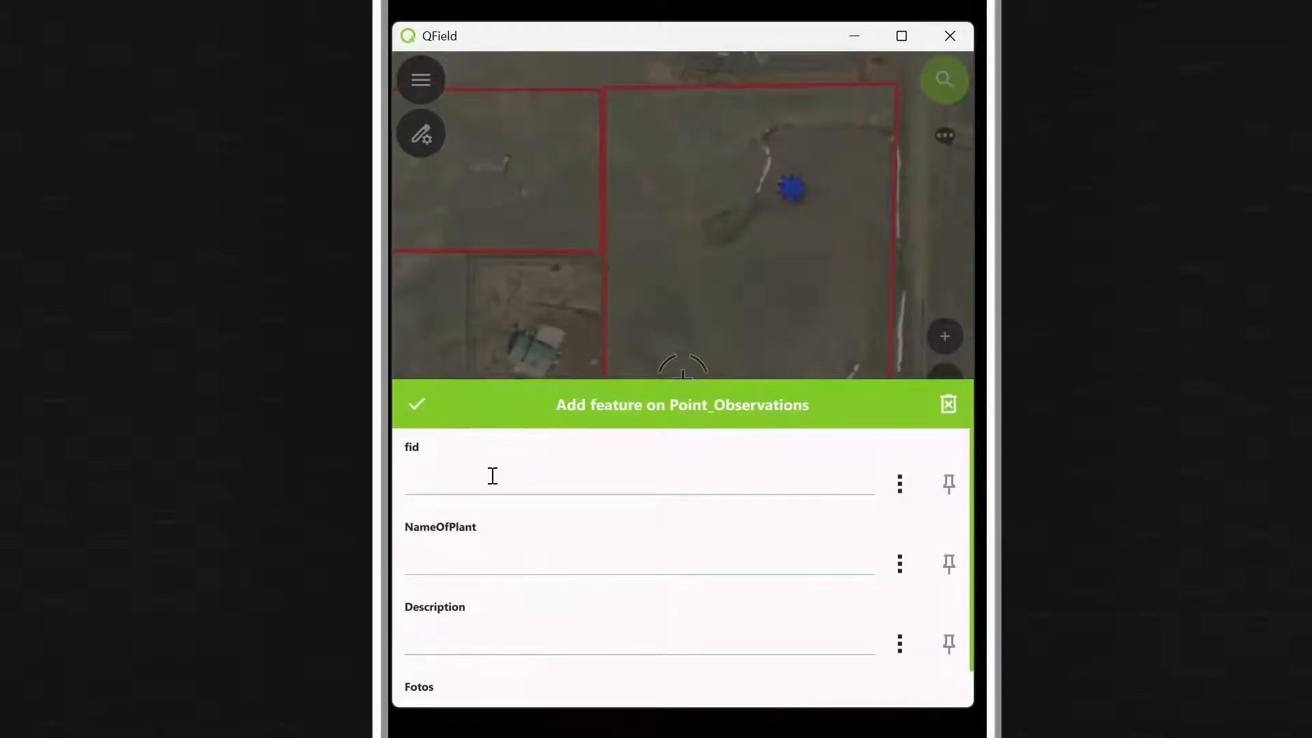
Step: Enter NameOfPlant 'Test 2' and Description 'test 2', then save the point
left_click(559, 556)
type("Test 2")
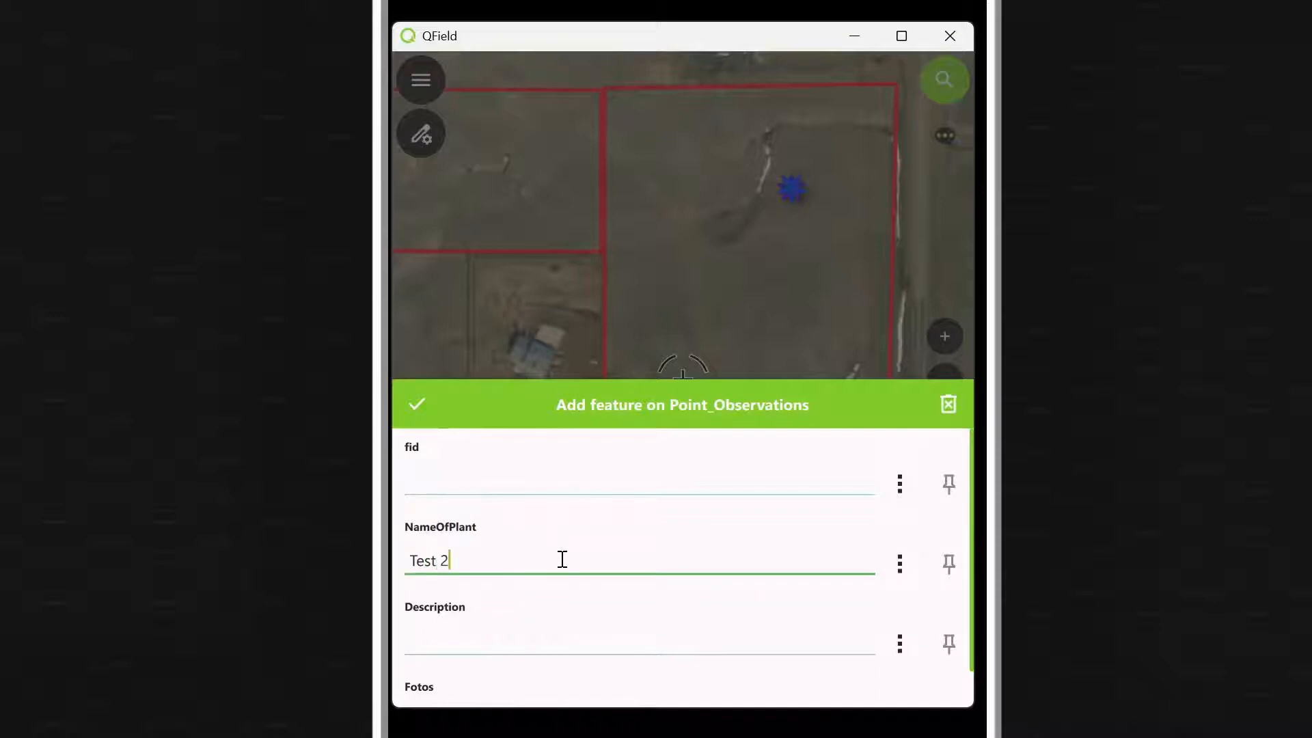
scroll(556, 623, "down", 1)
left_click(530, 613)
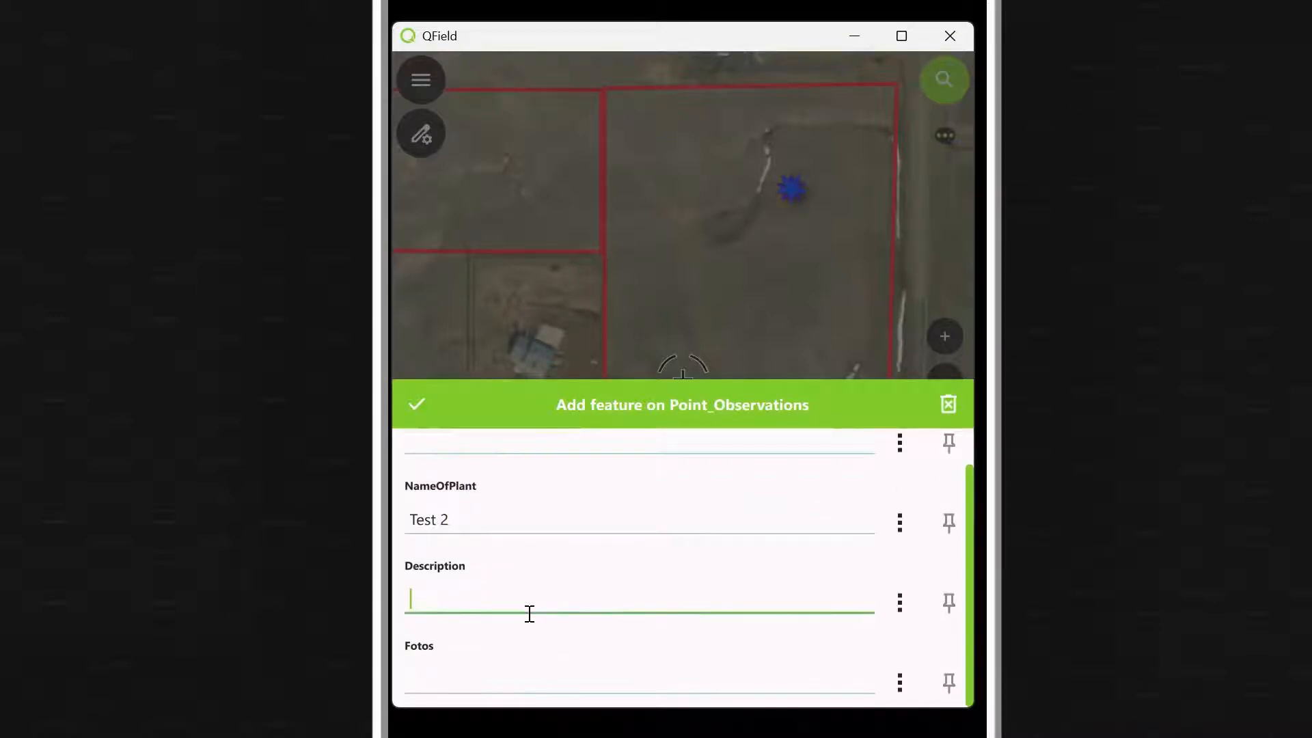
type("test 2")
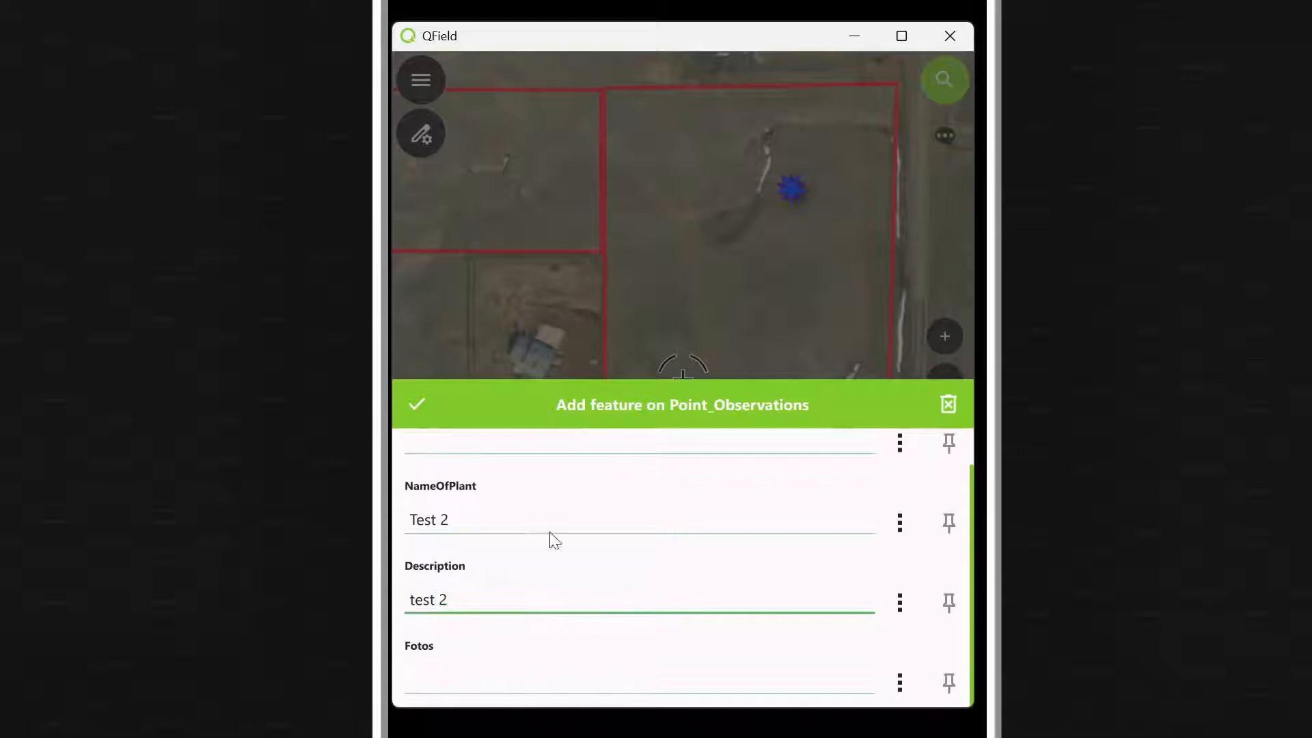
left_click(423, 402)
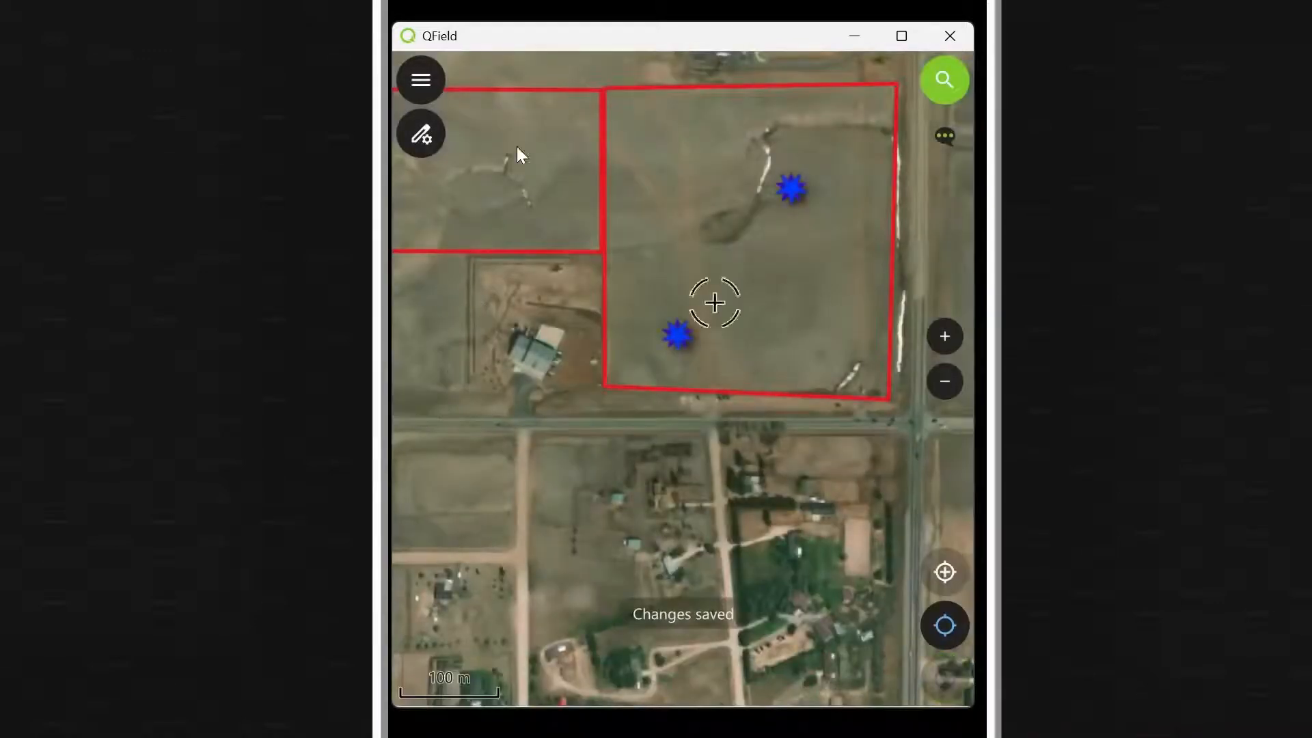
Step: Push the new Test 2 observation from QField to QFieldCloud
left_click(422, 82)
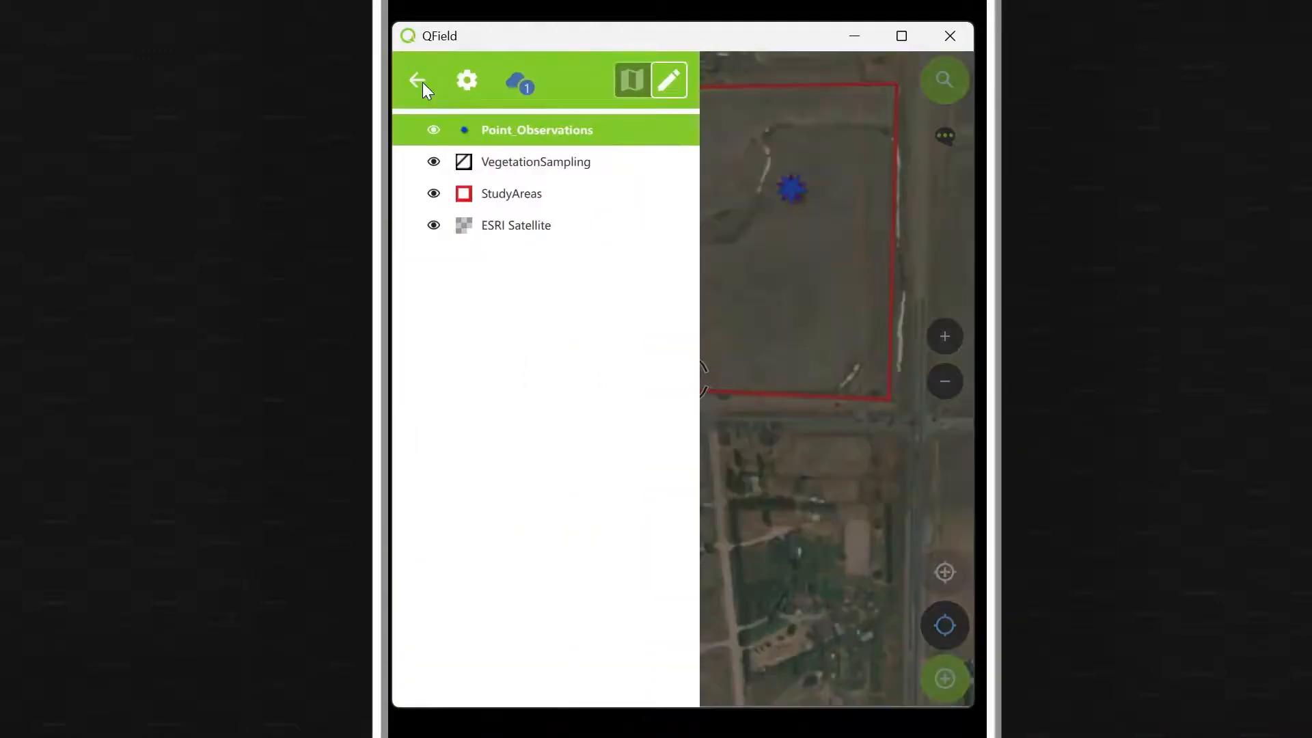
left_click(519, 81)
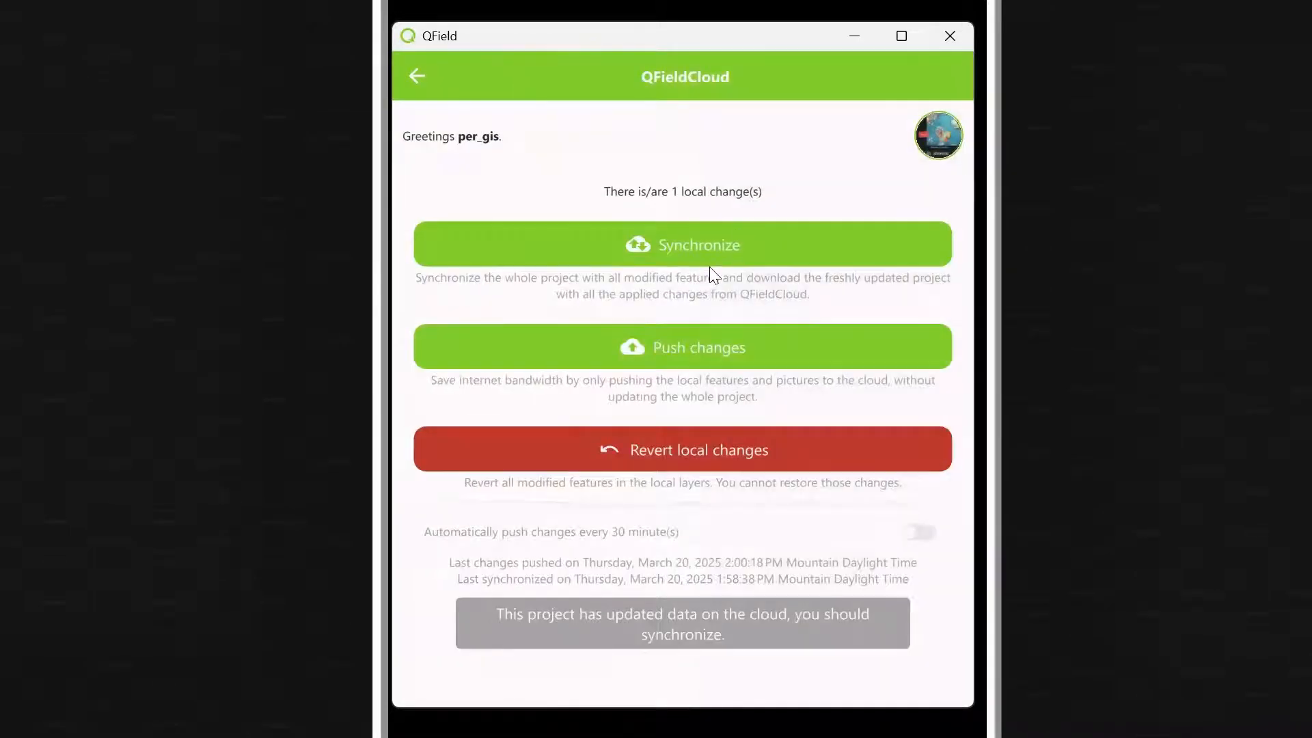
left_click(600, 347)
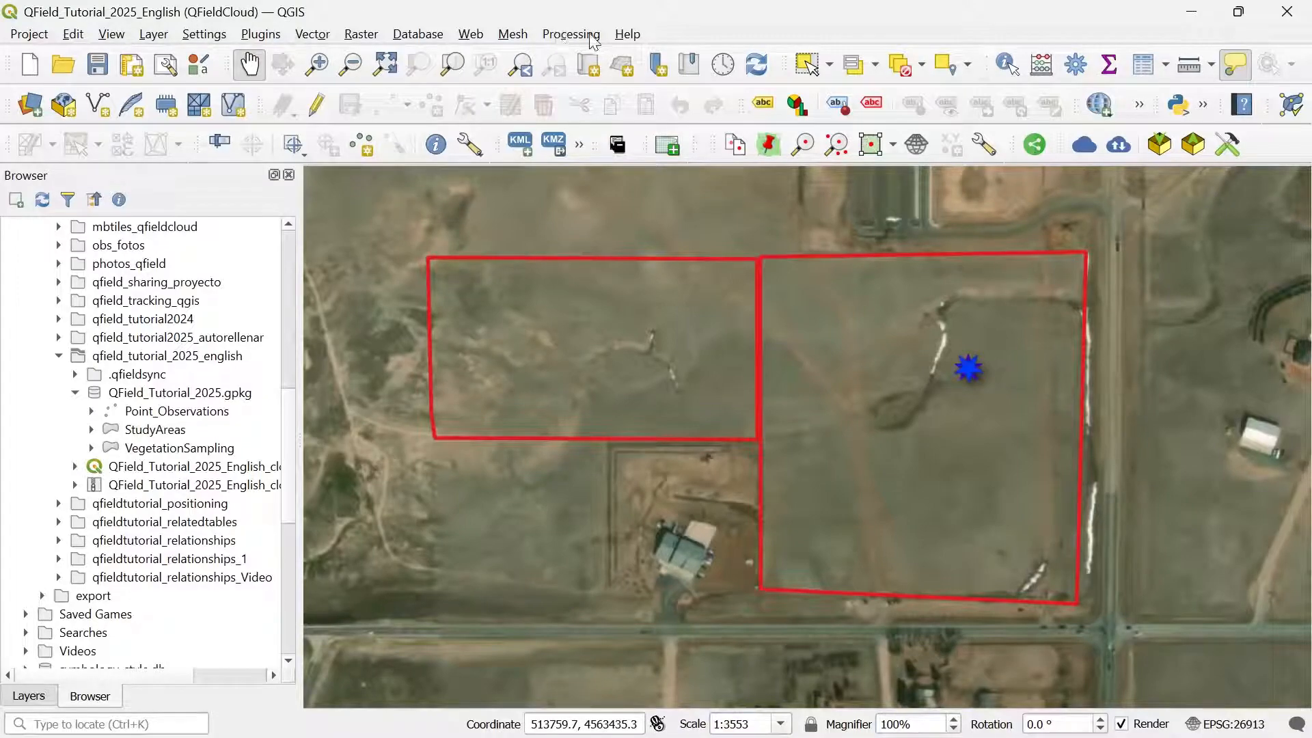
Step: Sign in and download the updated QField_Tutorial_2025.gpkg from QFieldCloud, reopening the project
left_click(1119, 146)
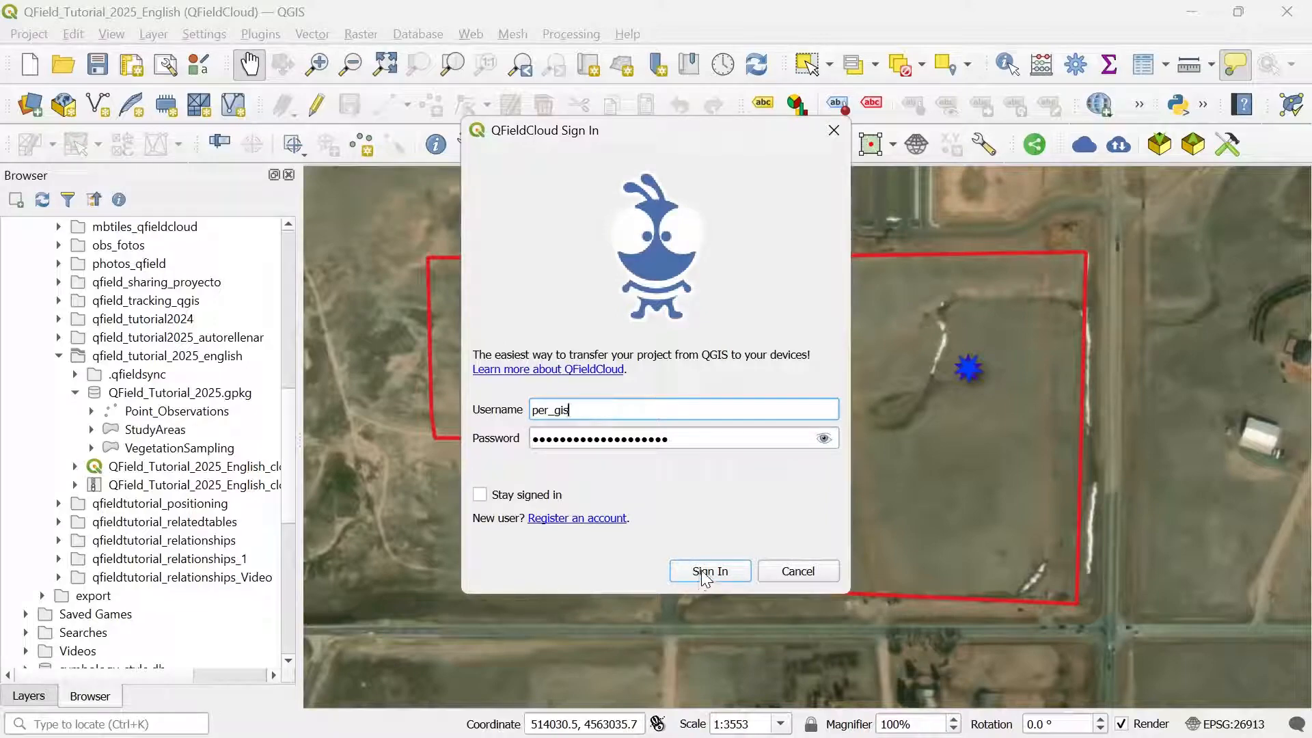
left_click(700, 572)
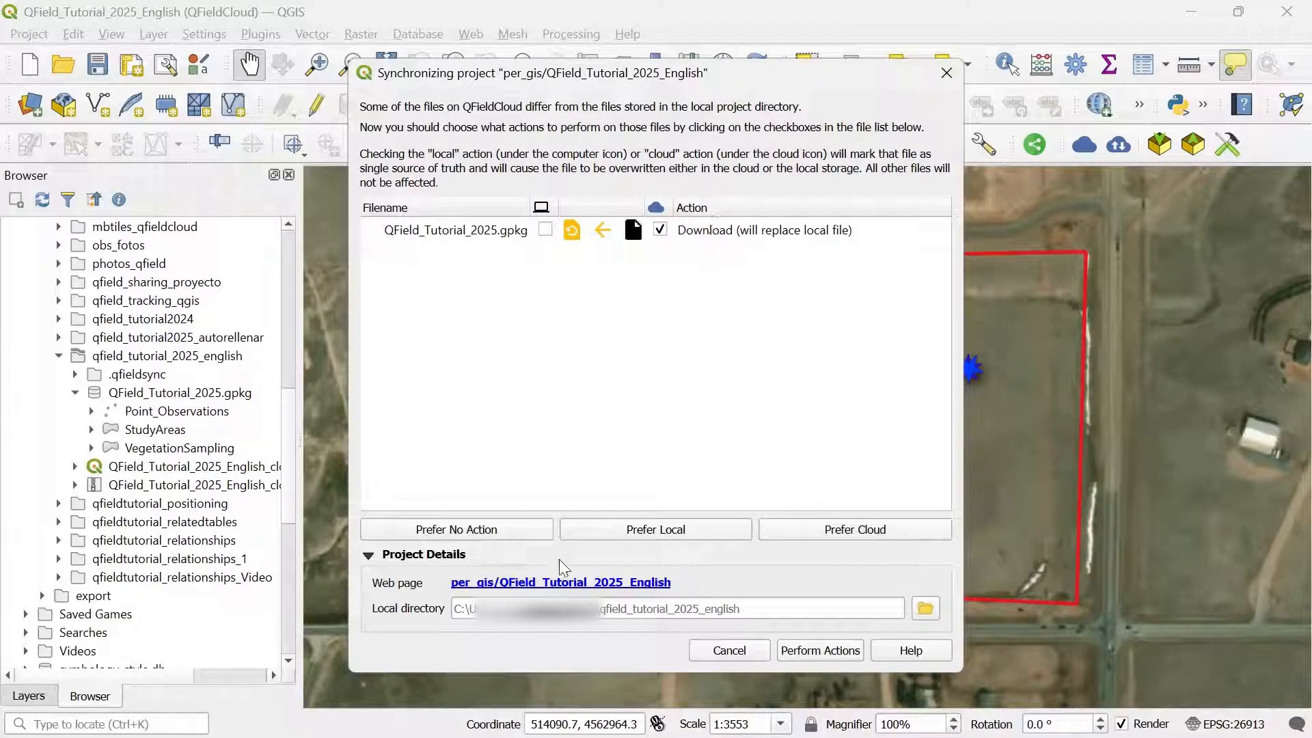
left_click(825, 653)
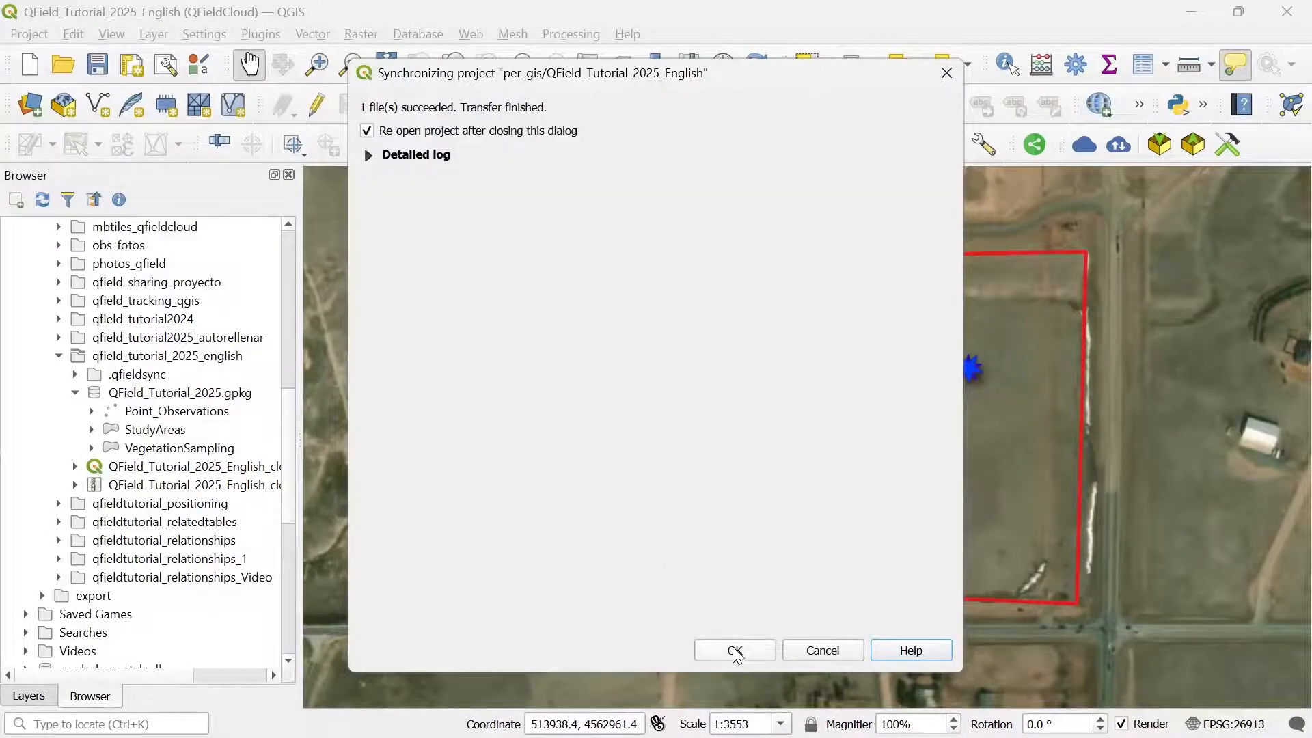
left_click(735, 649)
left_click_drag(778, 429, 772, 450)
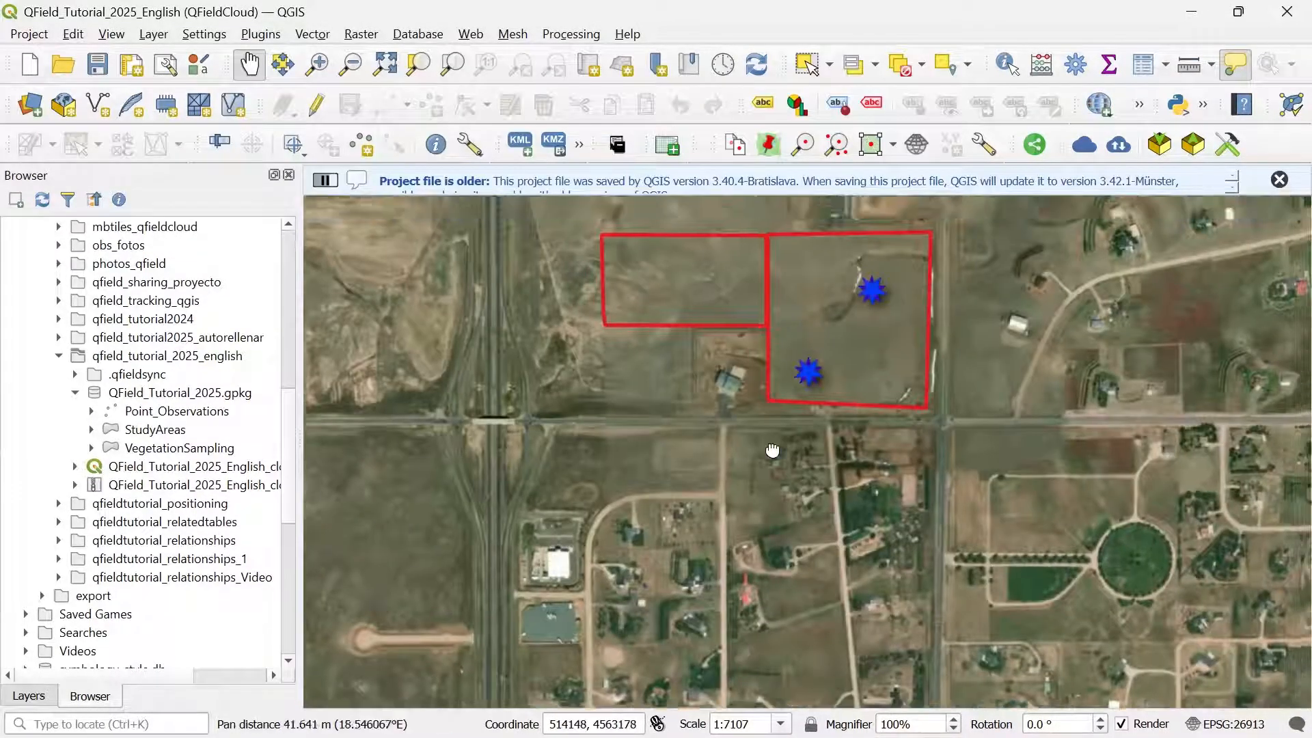
Step: Dismiss the older-file notice and open the Point_Observations attribute table from the Layers panel
scroll(772, 449, "up", 1)
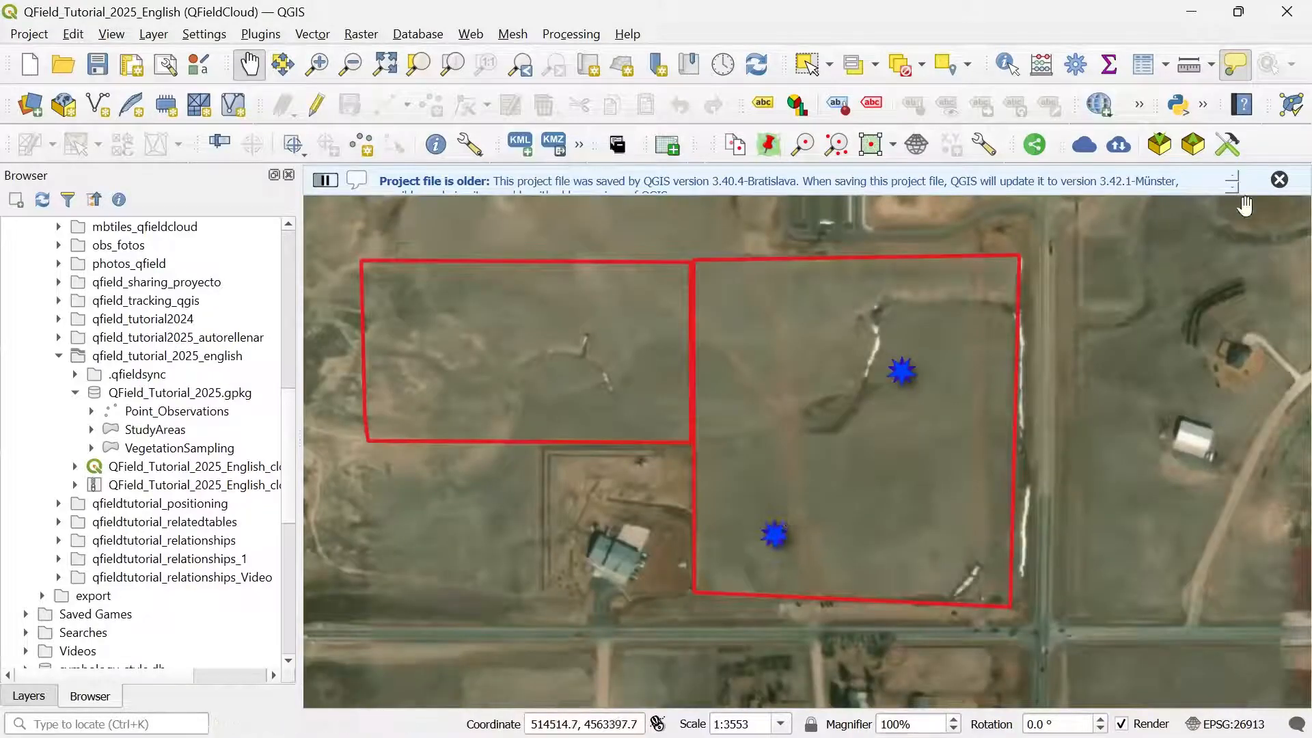
left_click(1279, 179)
left_click(29, 695)
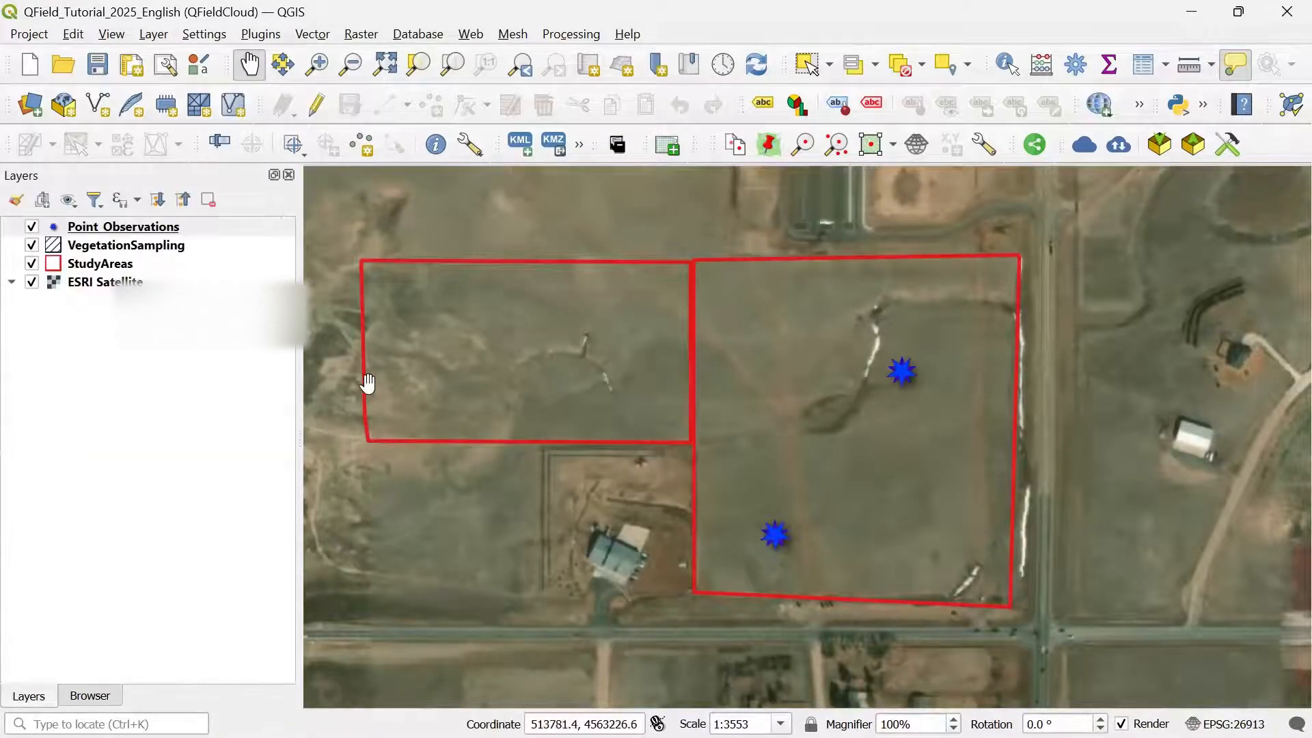
right_click(113, 231)
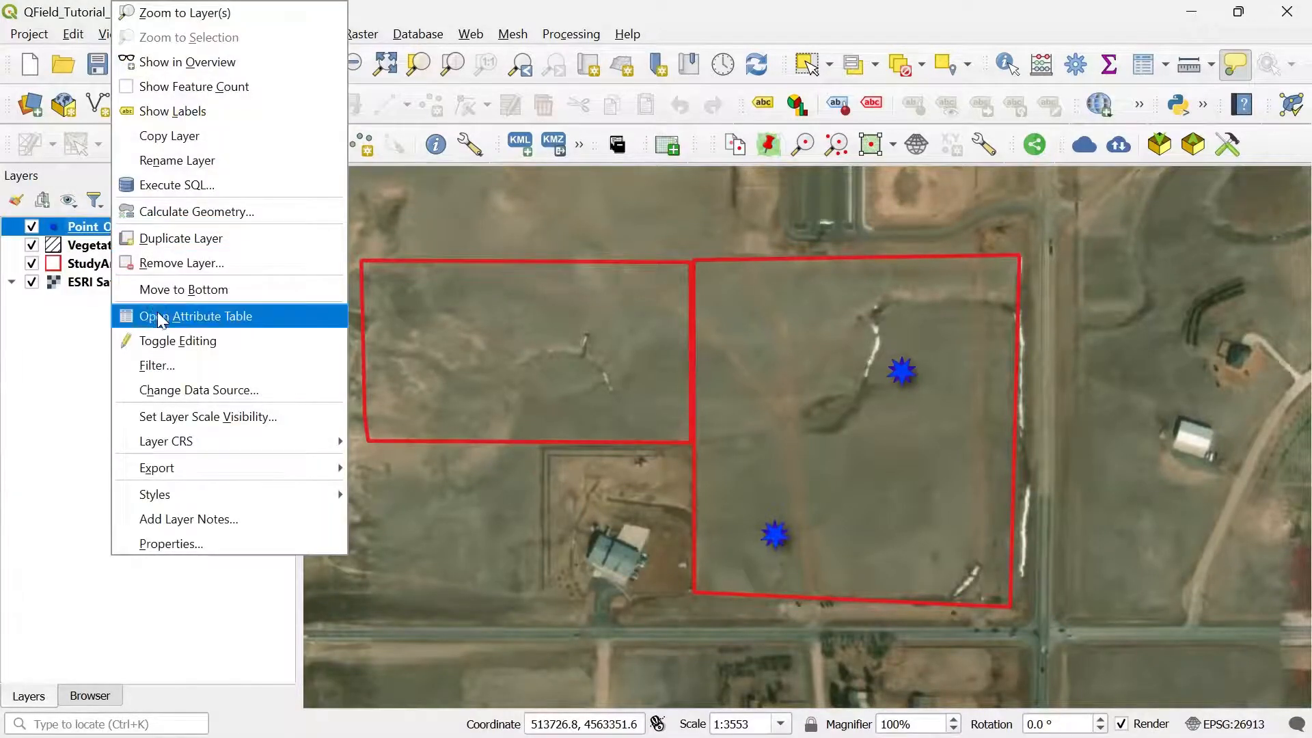
left_click(162, 318)
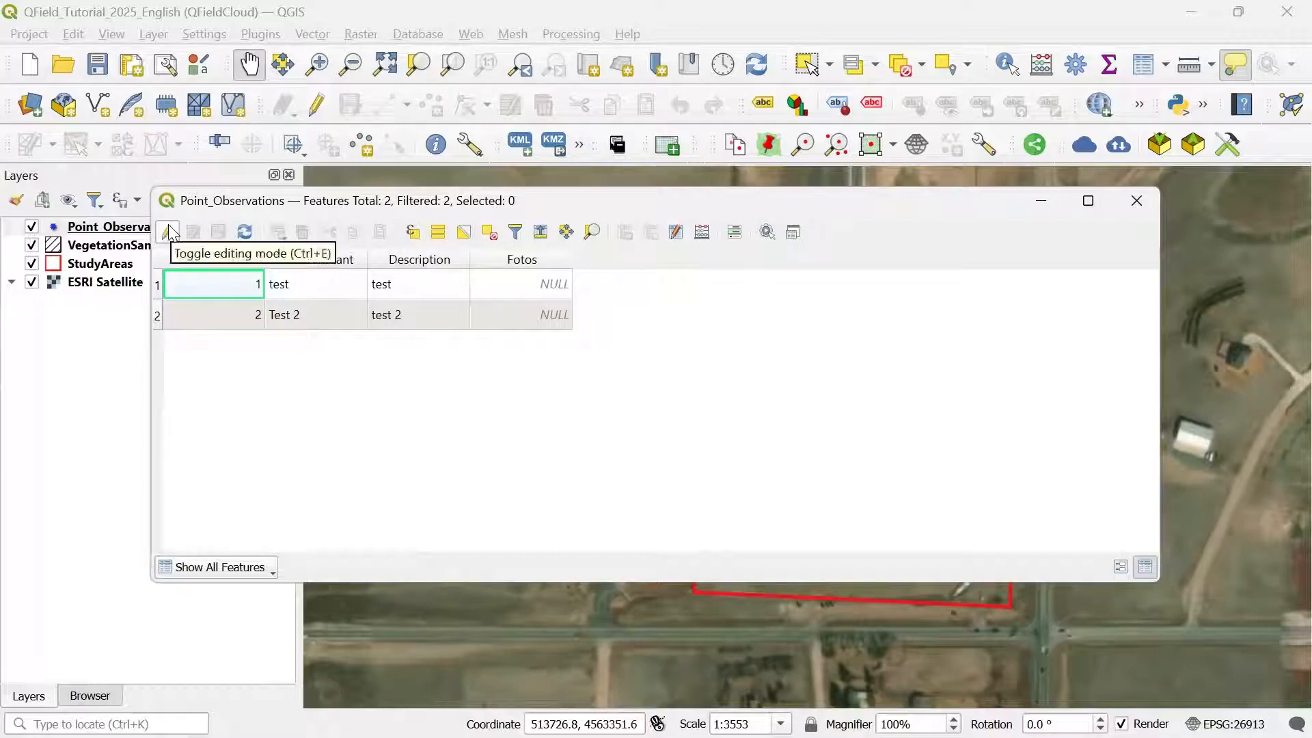
Step: Turn on editing and add an Observer text field of length 20
left_click(168, 231)
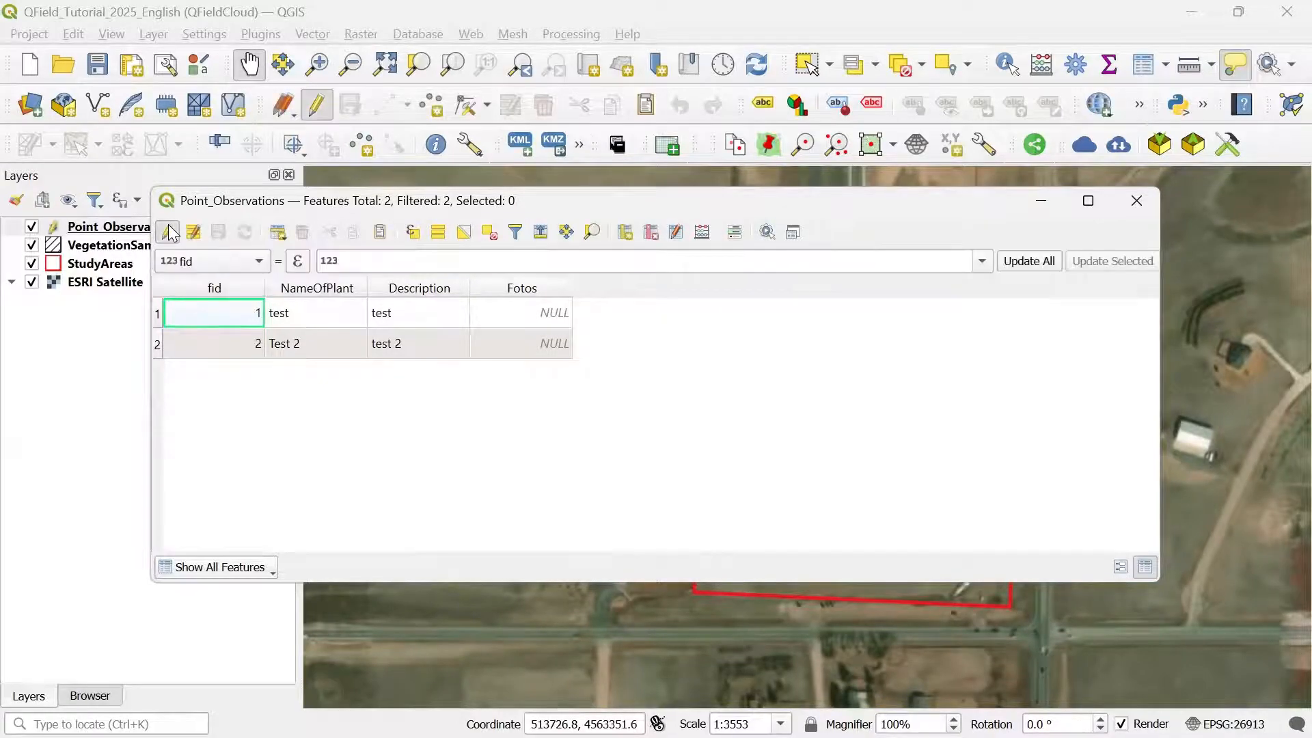
left_click(633, 237)
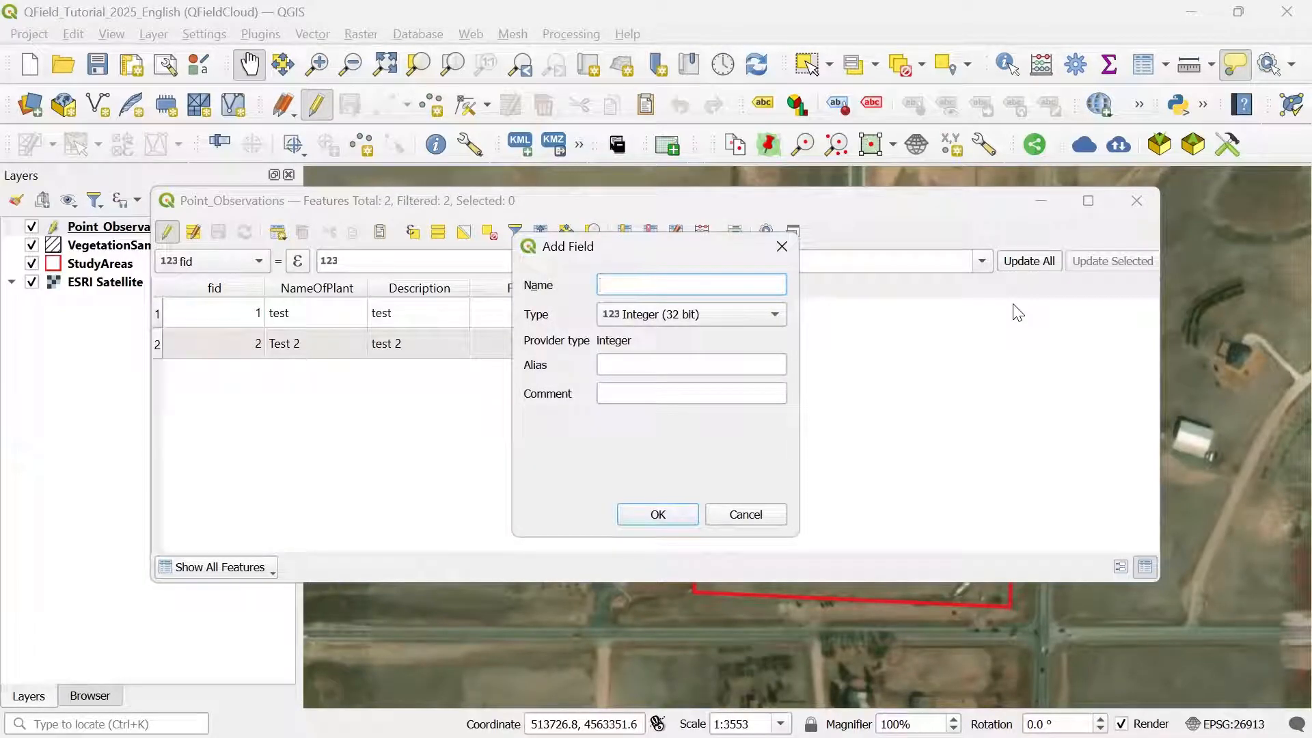
type("Observer")
left_click(693, 313)
left_click(678, 379)
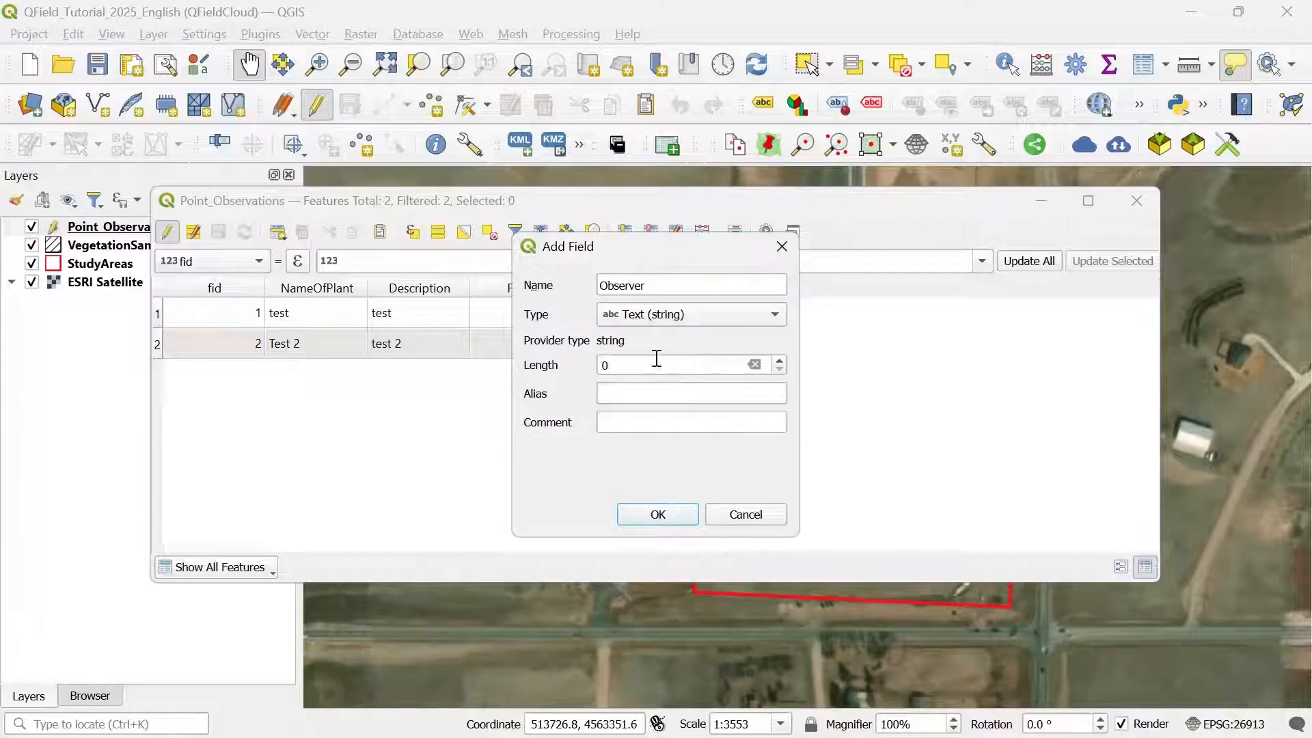
left_click(655, 358)
key("BackSpace")
type("20")
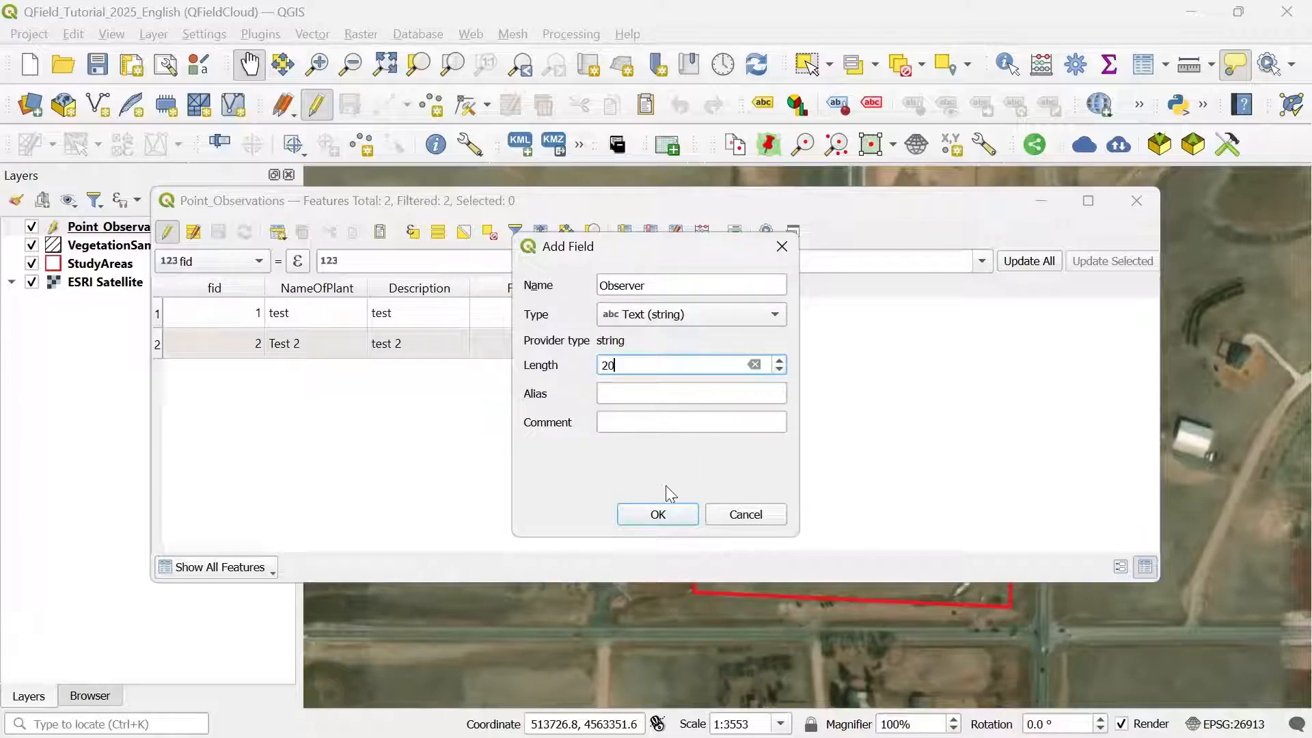
left_click(657, 514)
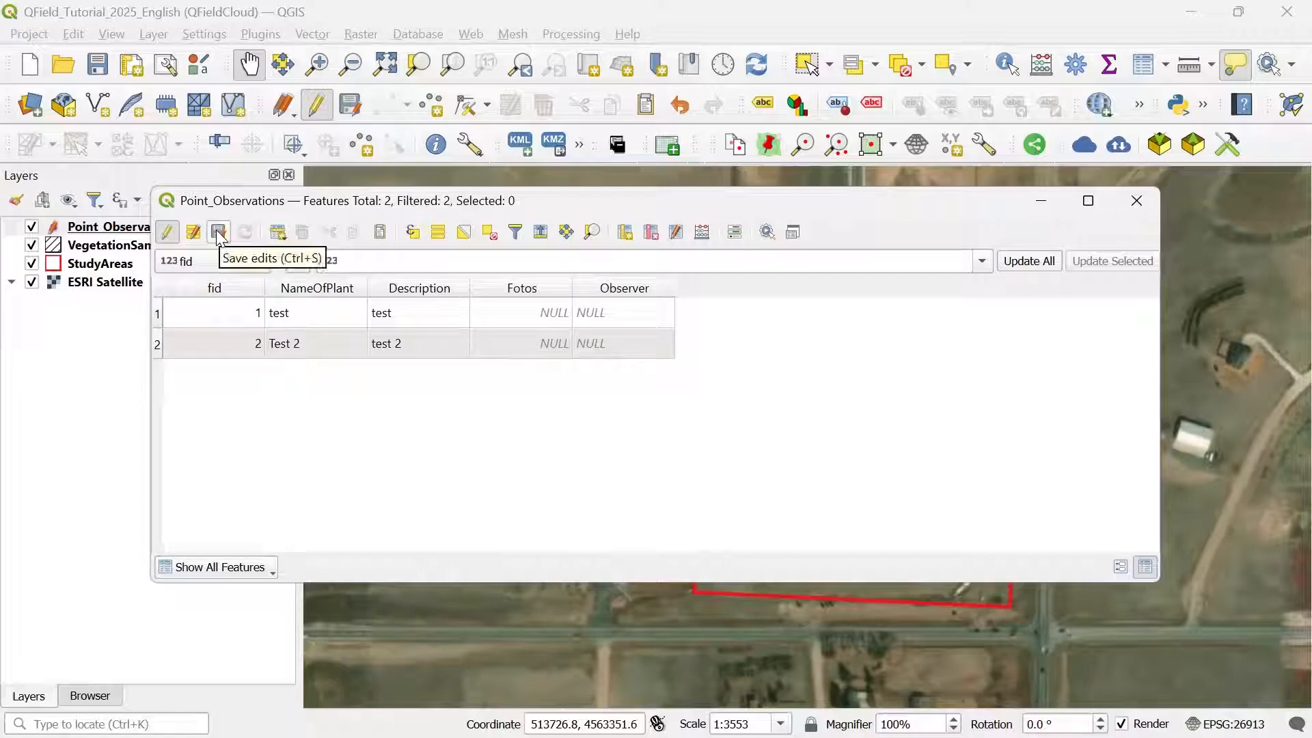
Step: Enter MC as the Observer for both records, fid 1 and fid 2
left_click(618, 287)
double_click(608, 312)
type("MC")
key("Return")
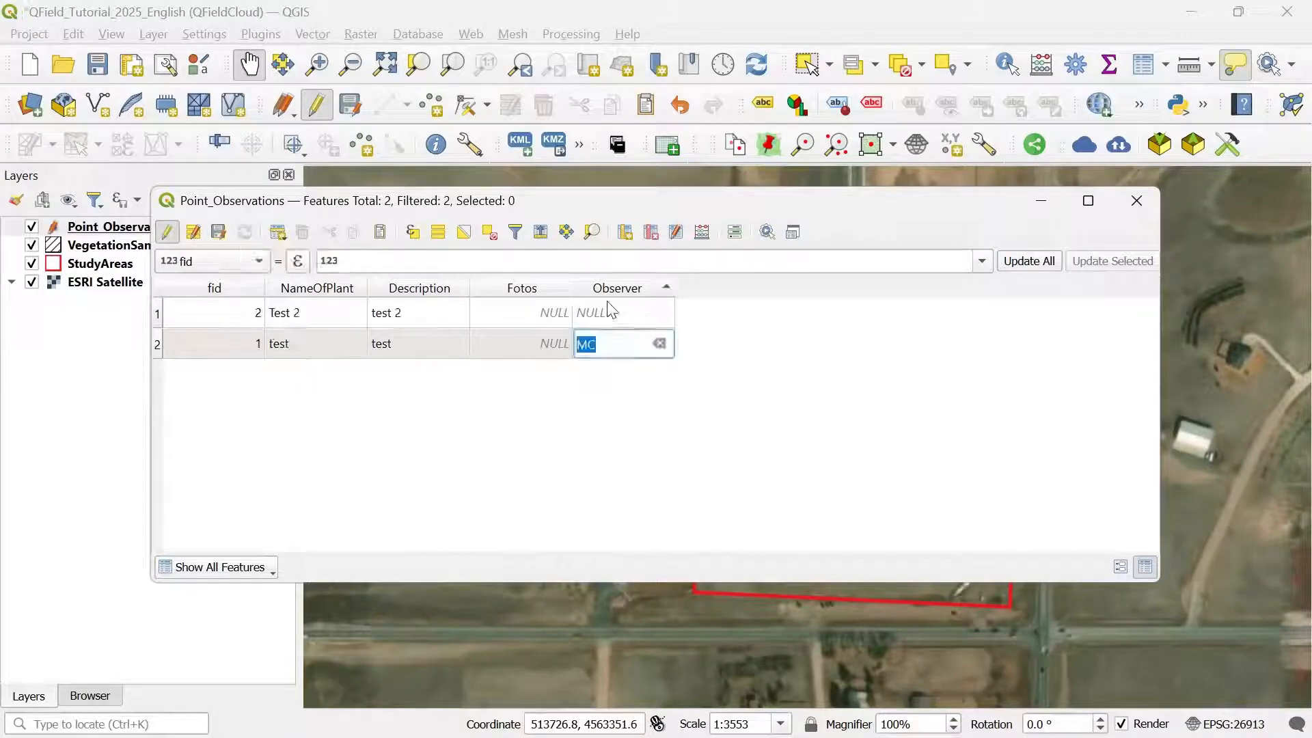
double_click(607, 312)
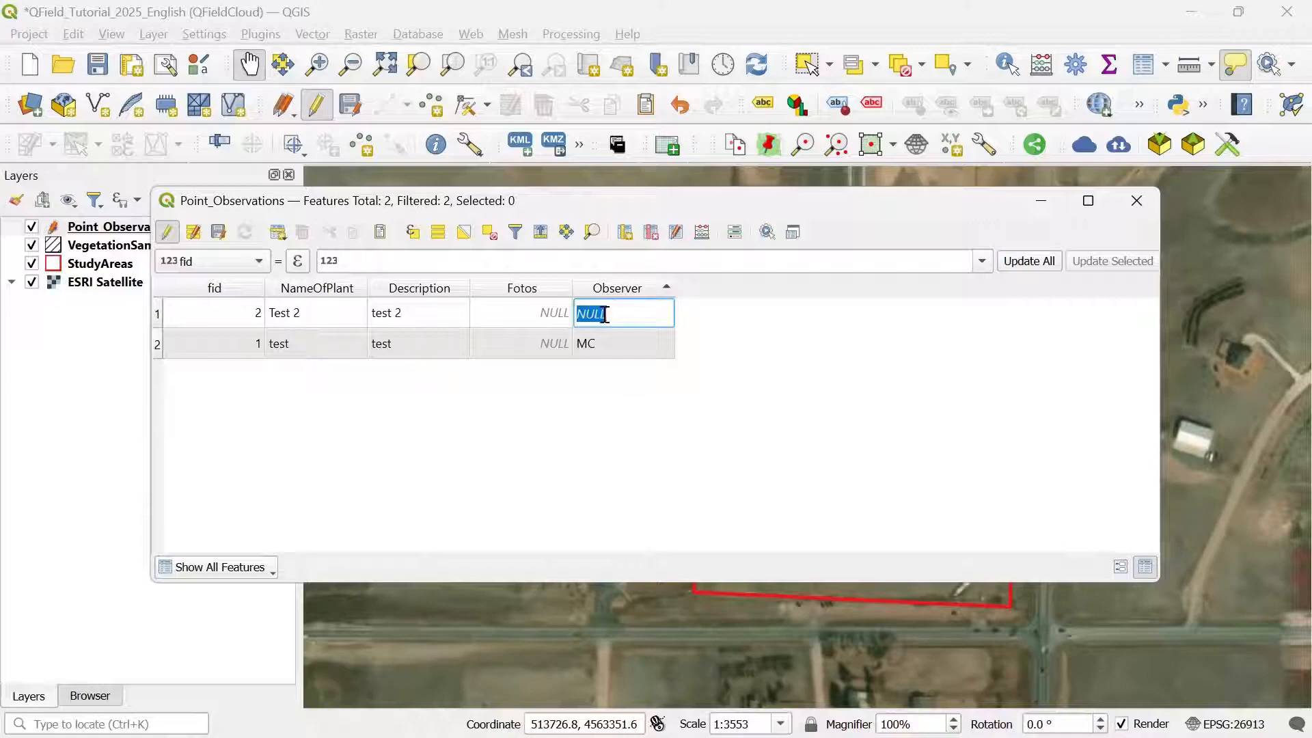
type("MC")
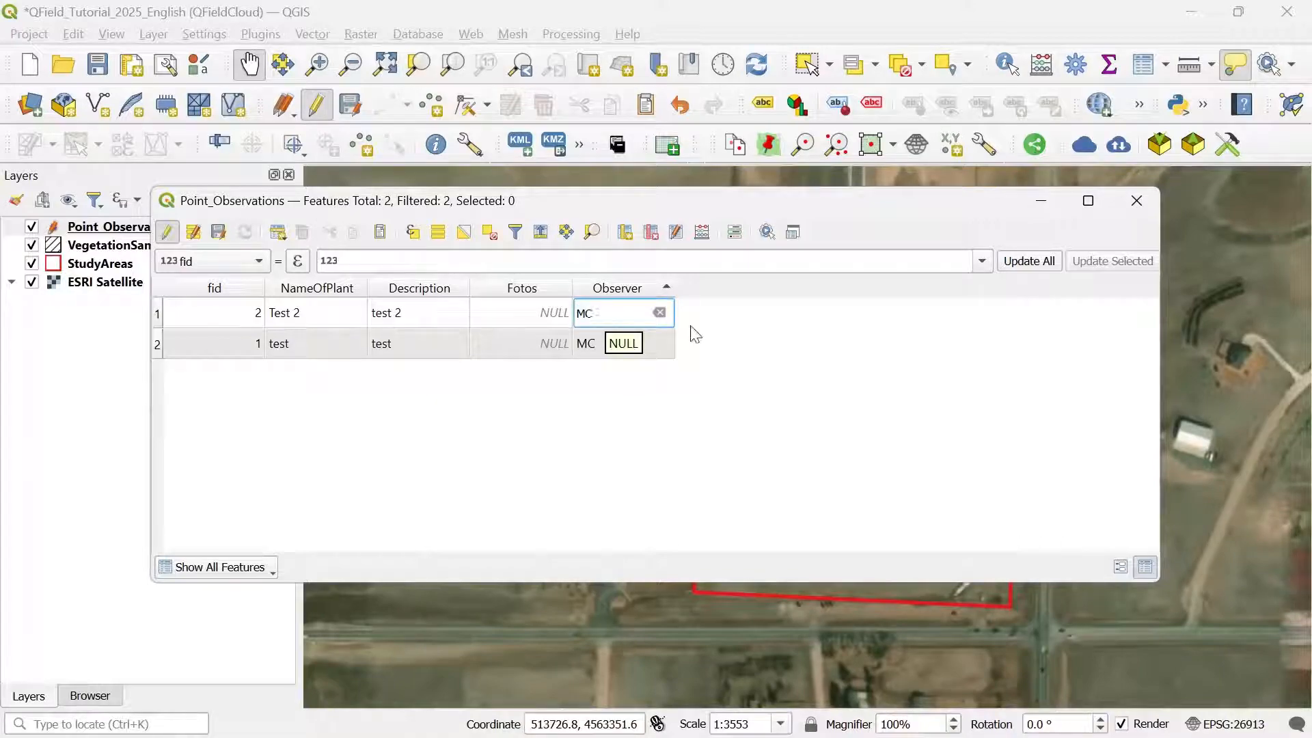
Step: Save the edits, stop editing Point_Observations, and close the attribute table
left_click(218, 232)
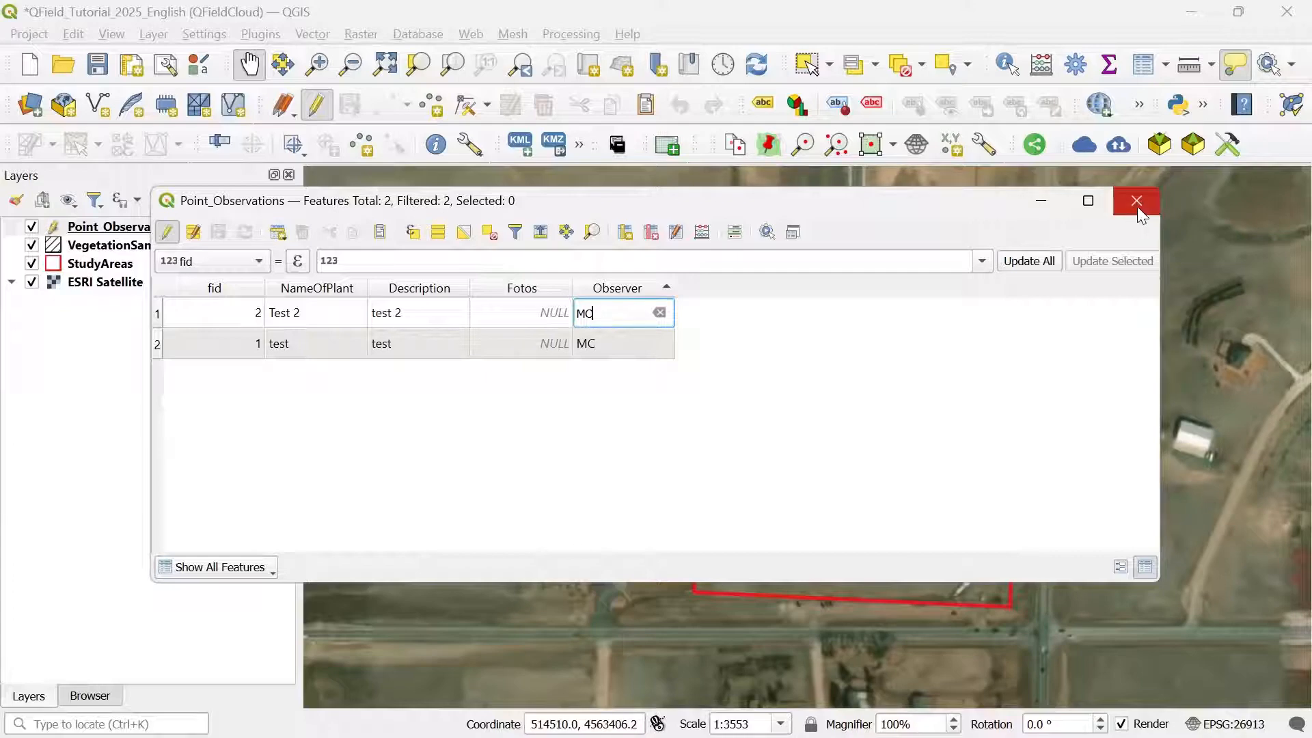
left_click(166, 231)
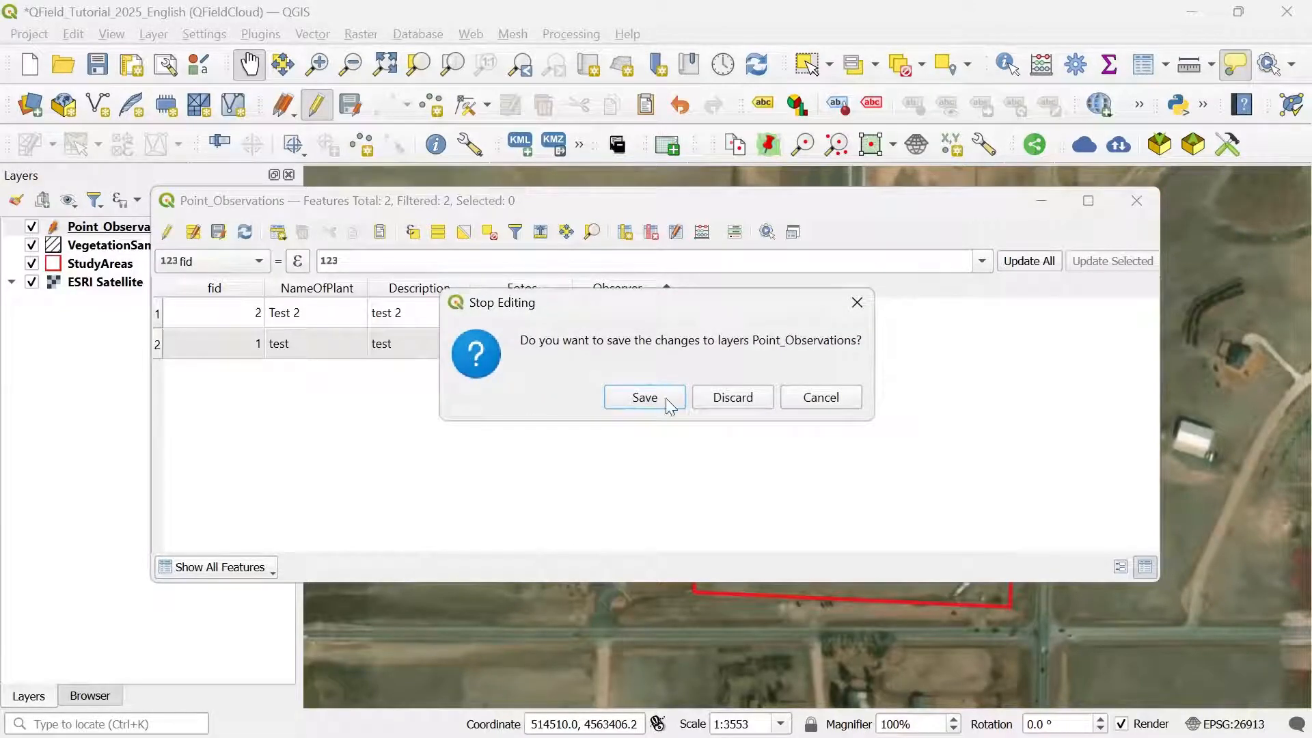
left_click(625, 394)
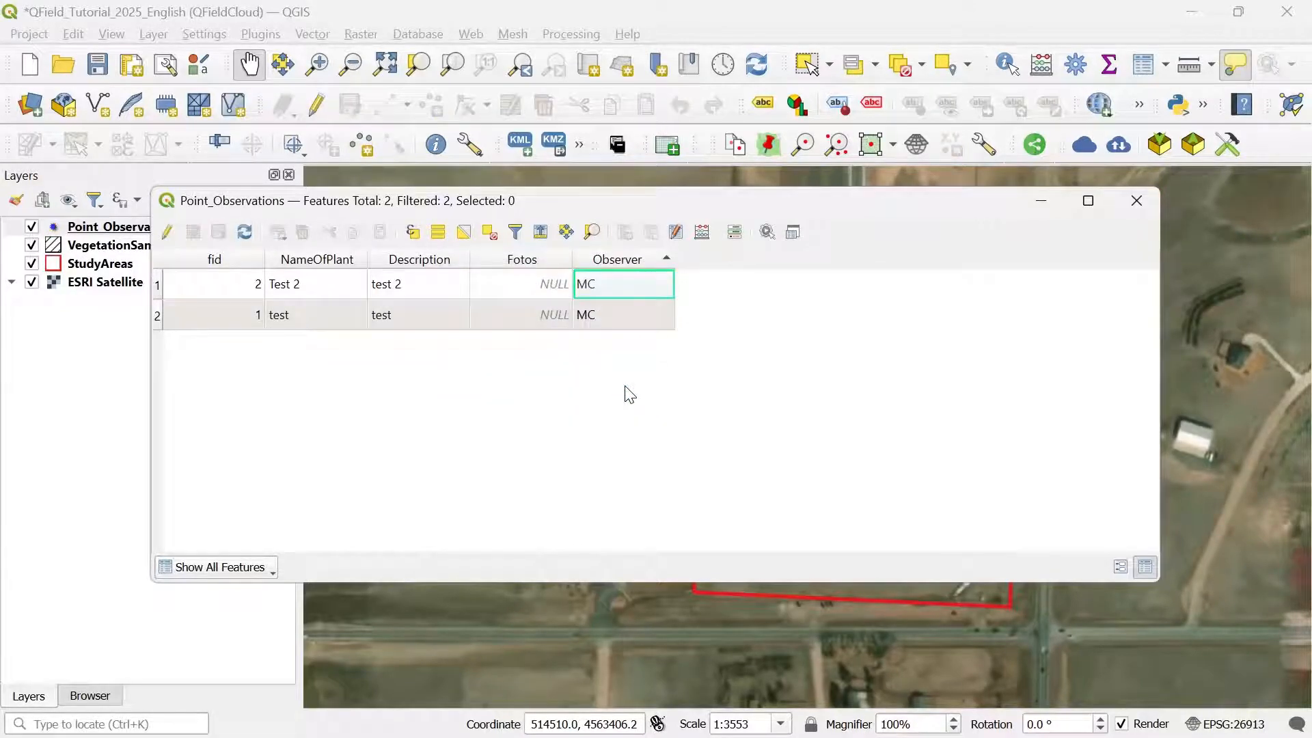
left_click(1137, 201)
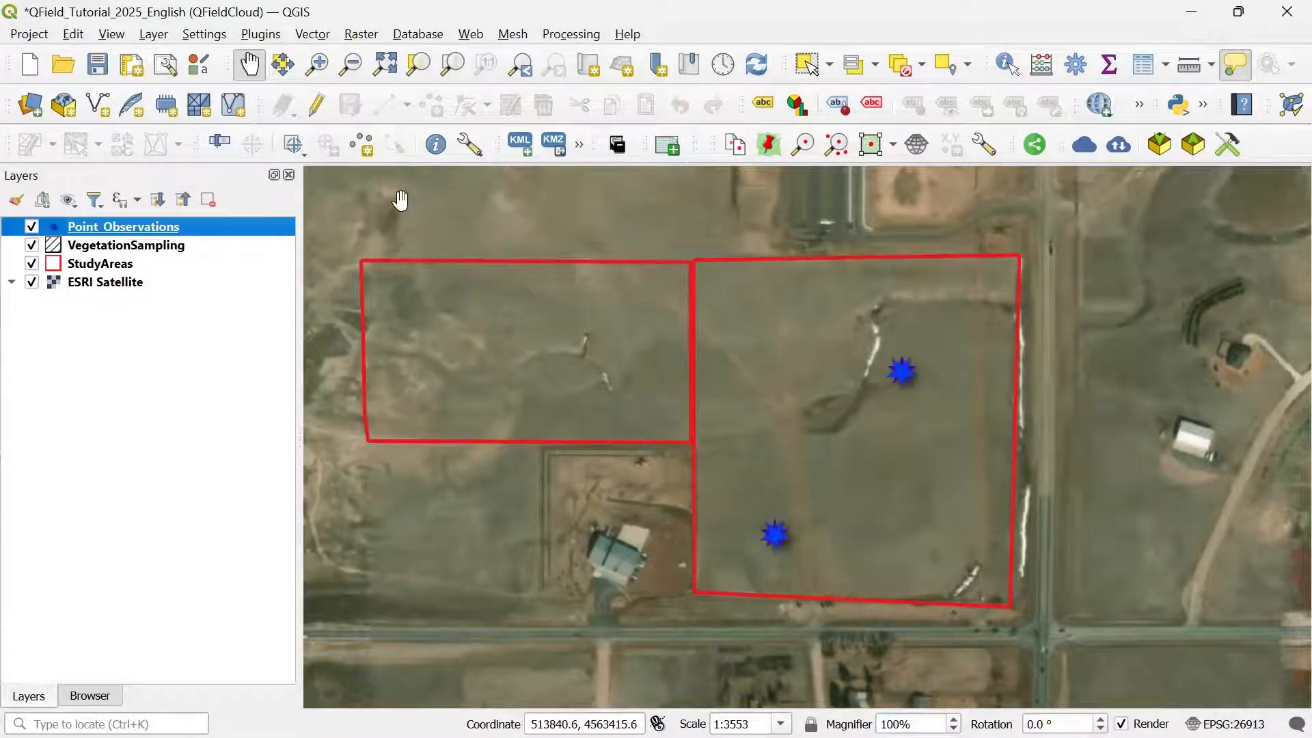
Step: Save the project and browse to QField_Tutorial_2025.gpkg in the qfield_tutorial_2025_english folder
key("ctrl+s")
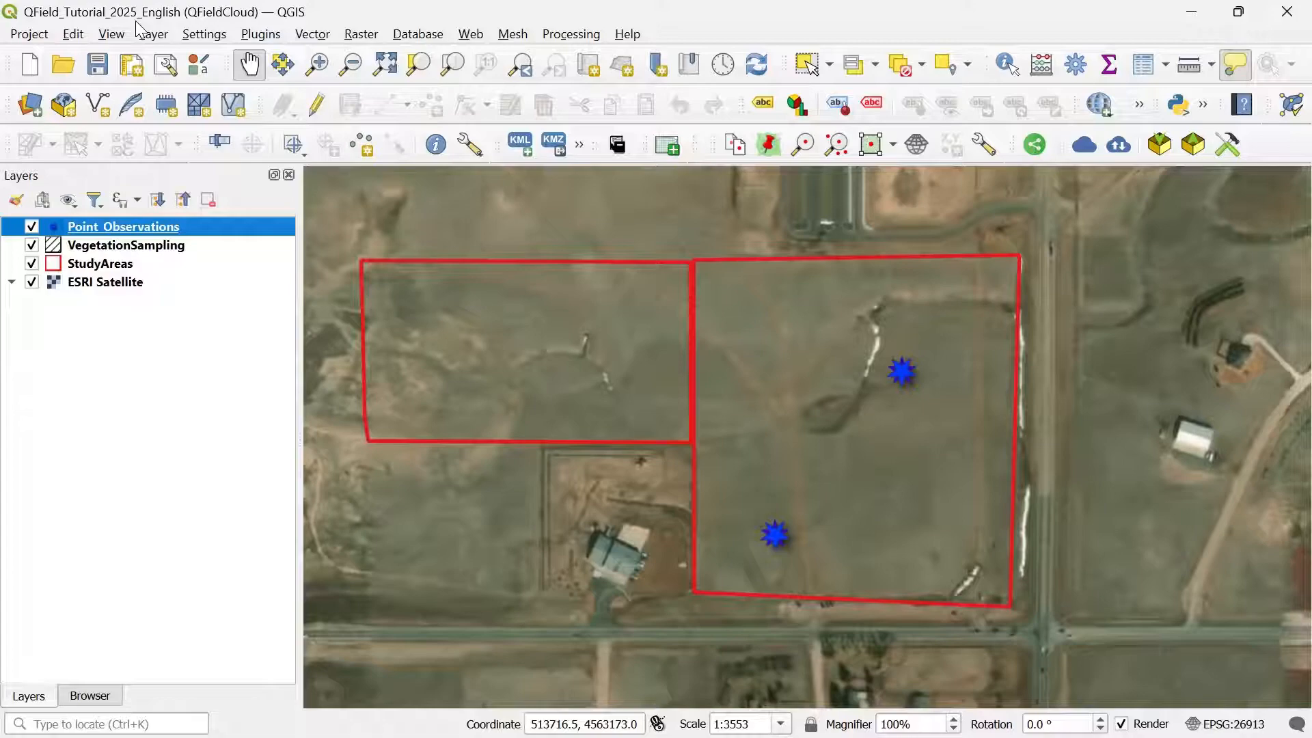
left_click(96, 700)
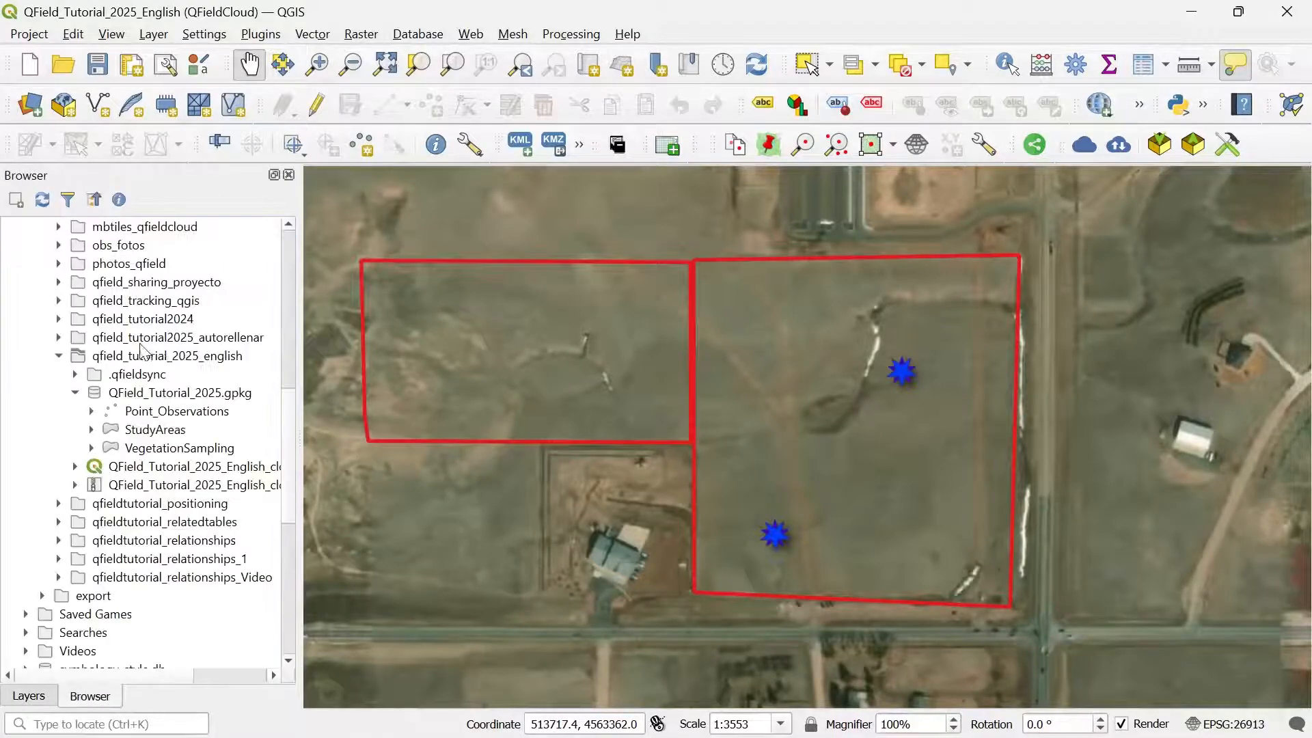
scroll(294, 425, "up", 2)
scroll(294, 425, "up", 3)
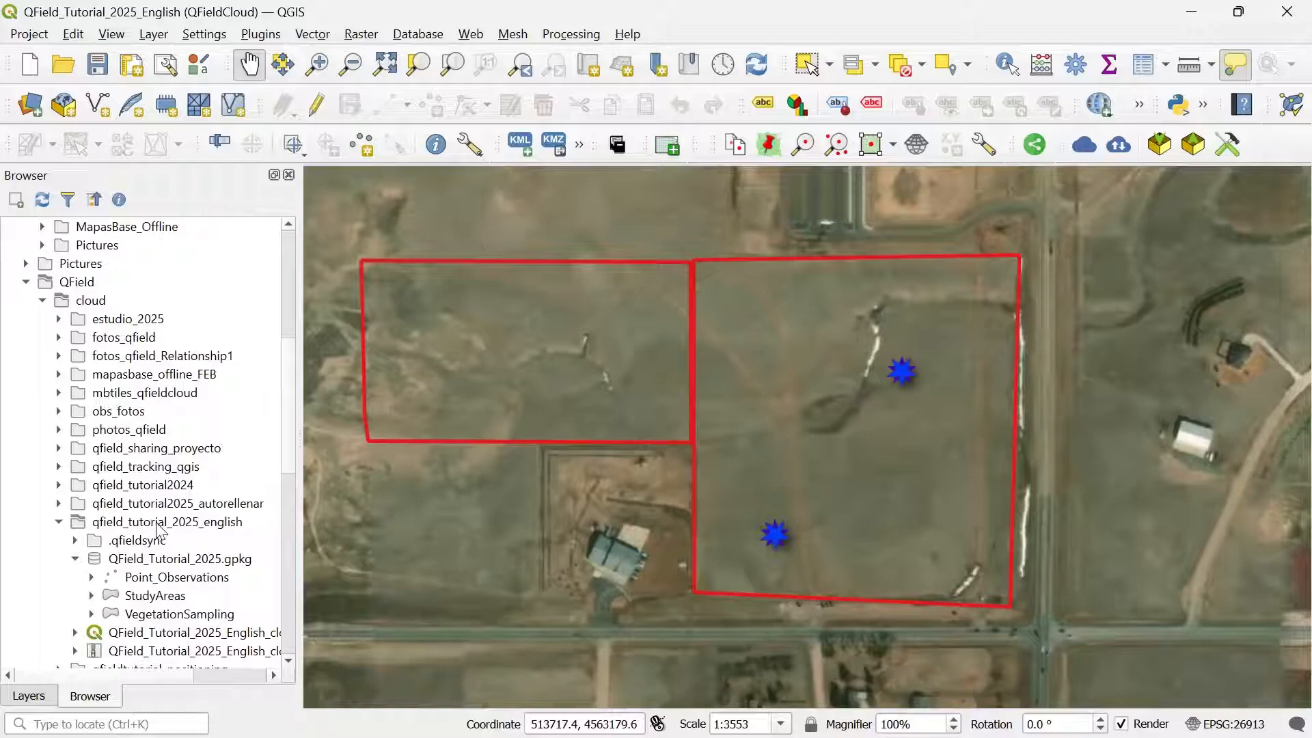
scroll(286, 403, "down", 2)
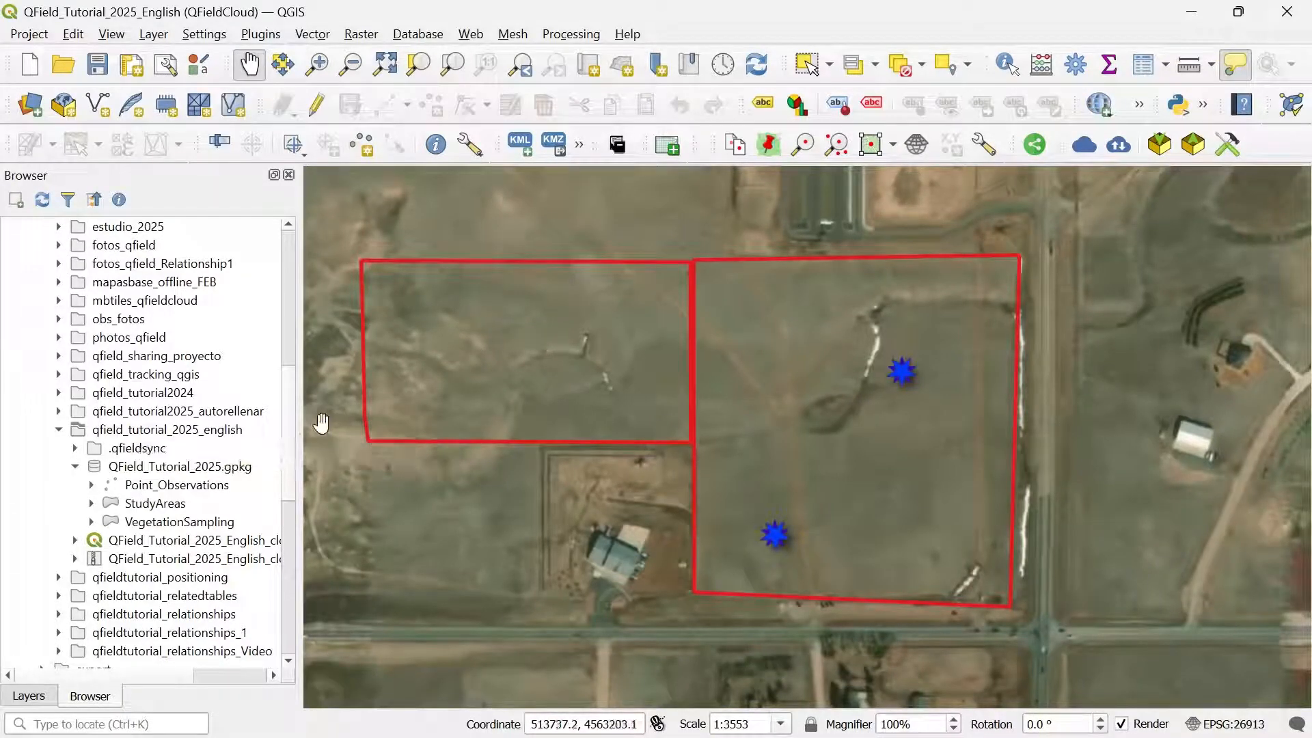
mouse_move(289, 415)
left_mouse_down()
mouse_move(294, 396)
mouse_move(292, 418)
left_mouse_up()
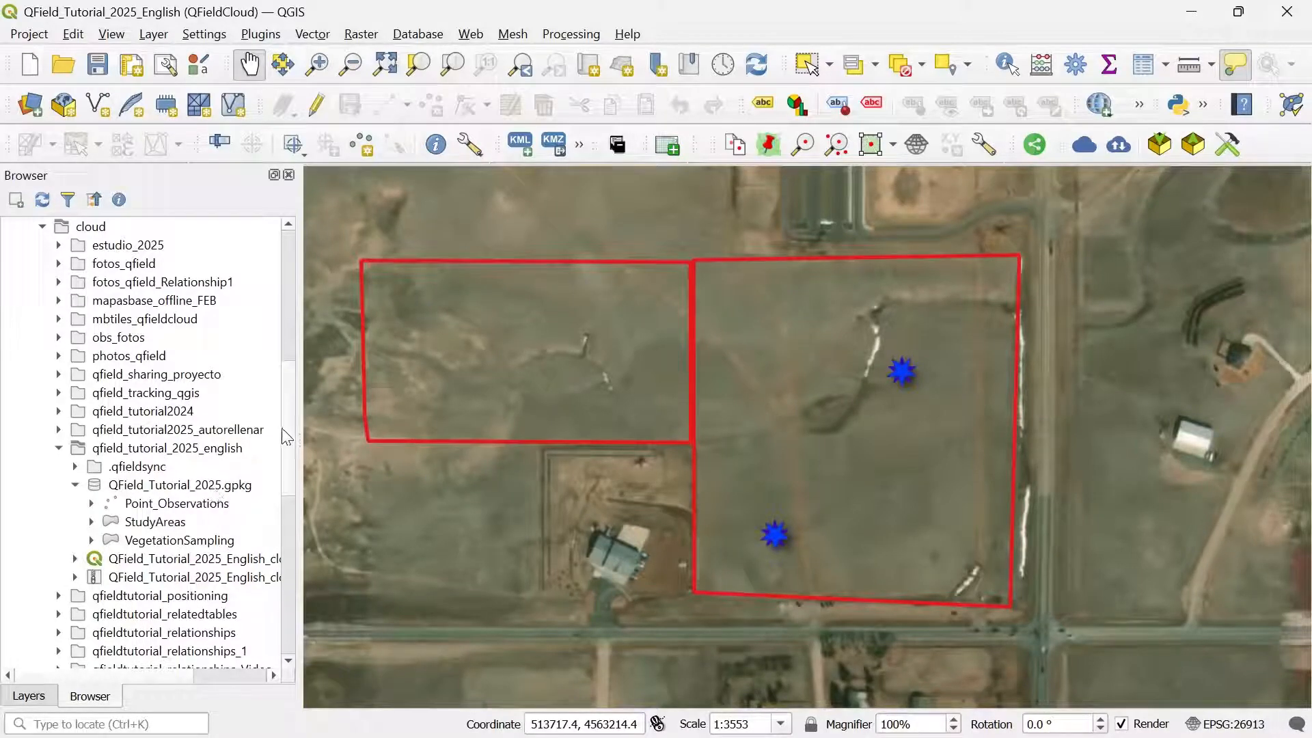
scroll(282, 435, "down", 1)
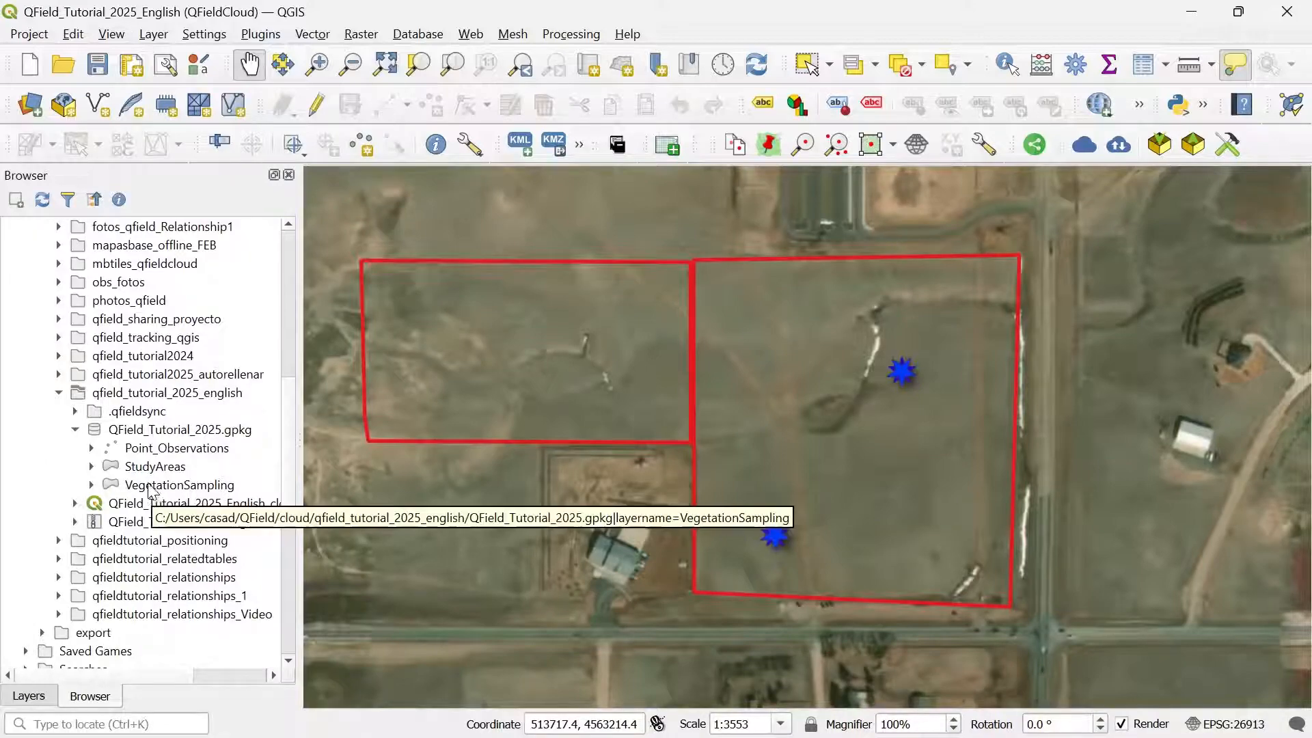
Step: Create a new table named Lines_Sampling in QField_Tutorial_2025.gpkg
right_click(156, 433)
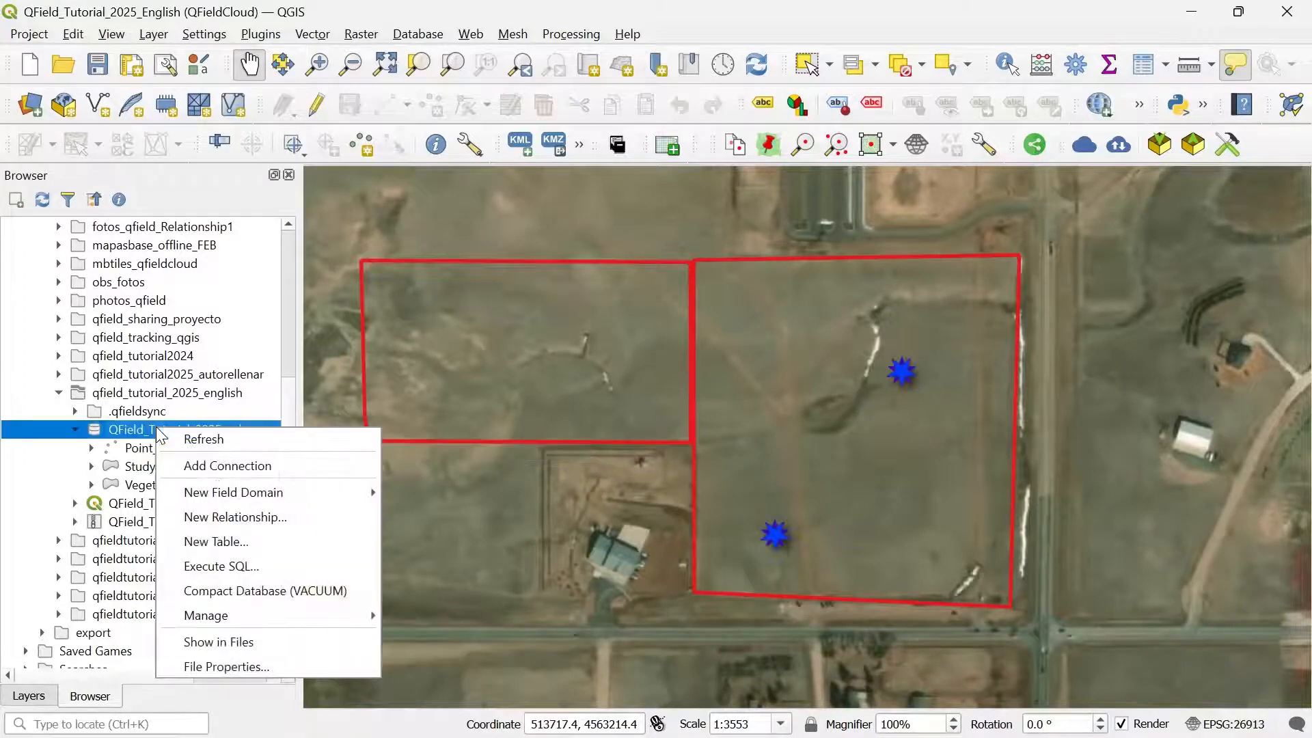
left_click(223, 538)
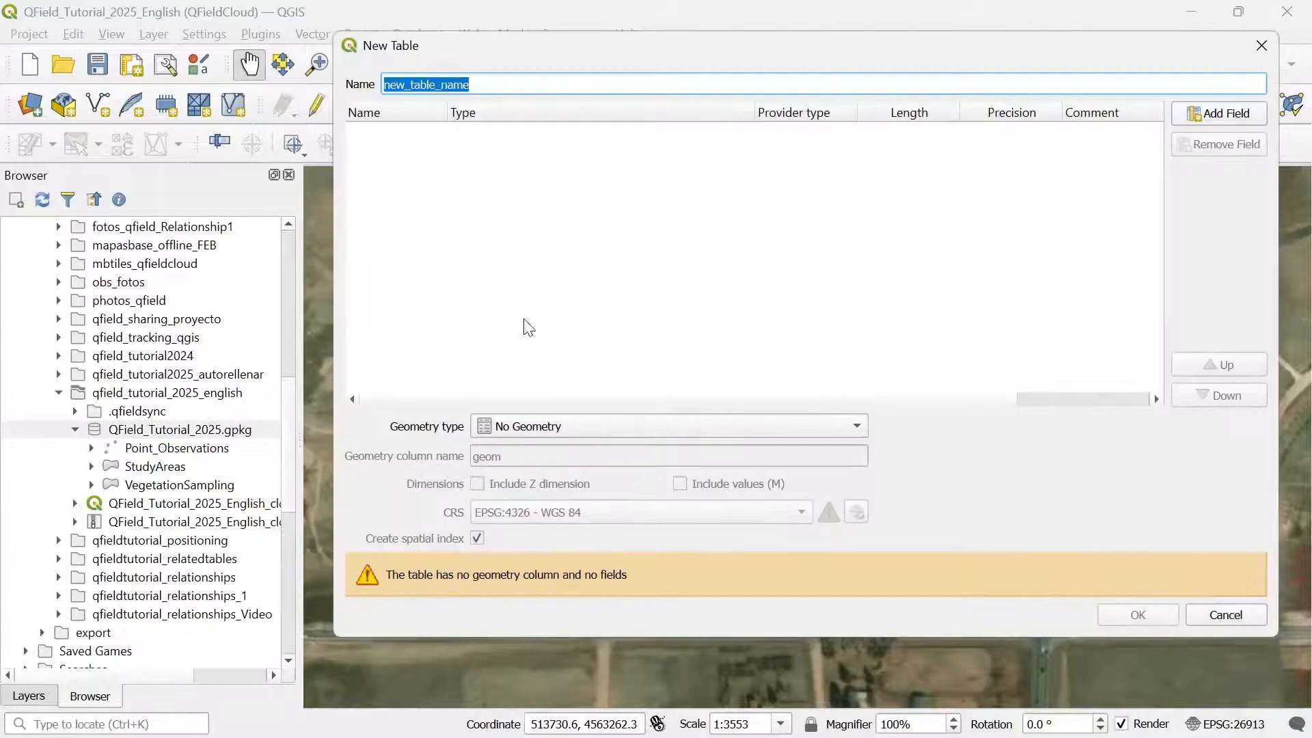
type("Lines_")
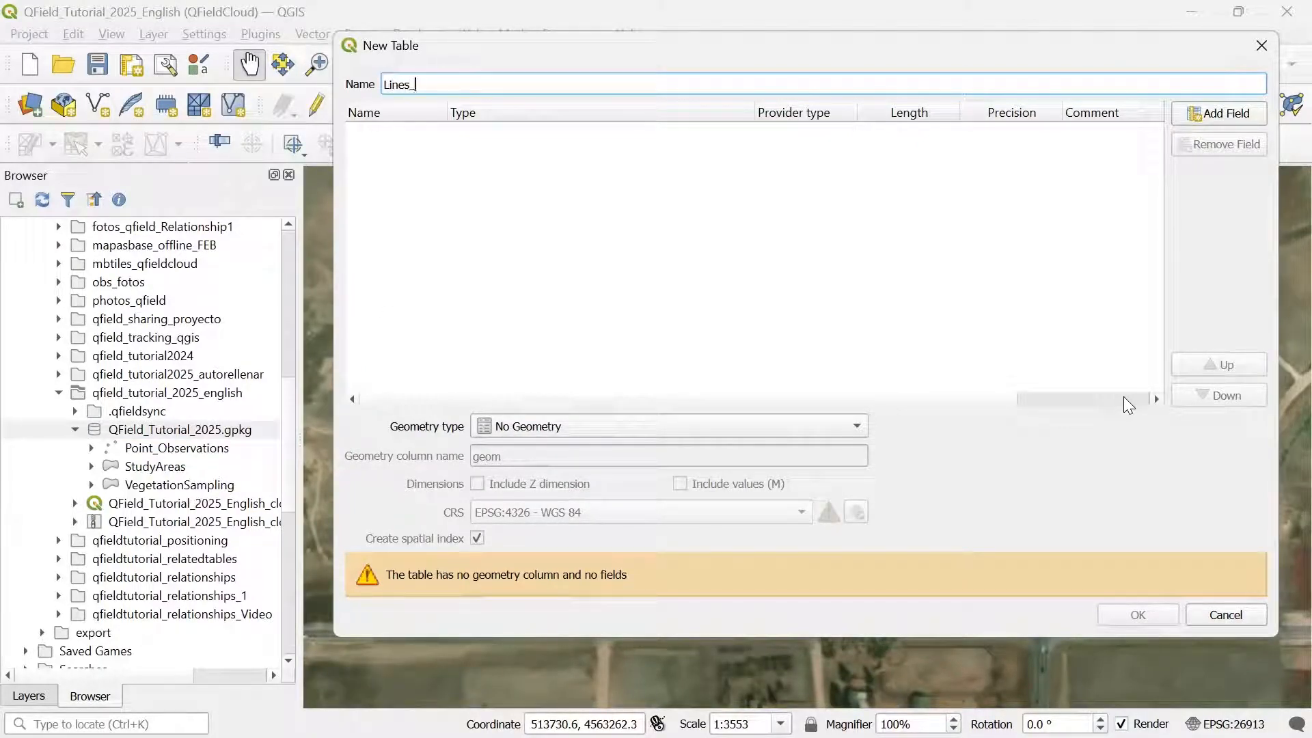
type("Sampling")
Step: Add text fields Observer, SpeciesType and Comments, with a 255-character length
left_click(1217, 113)
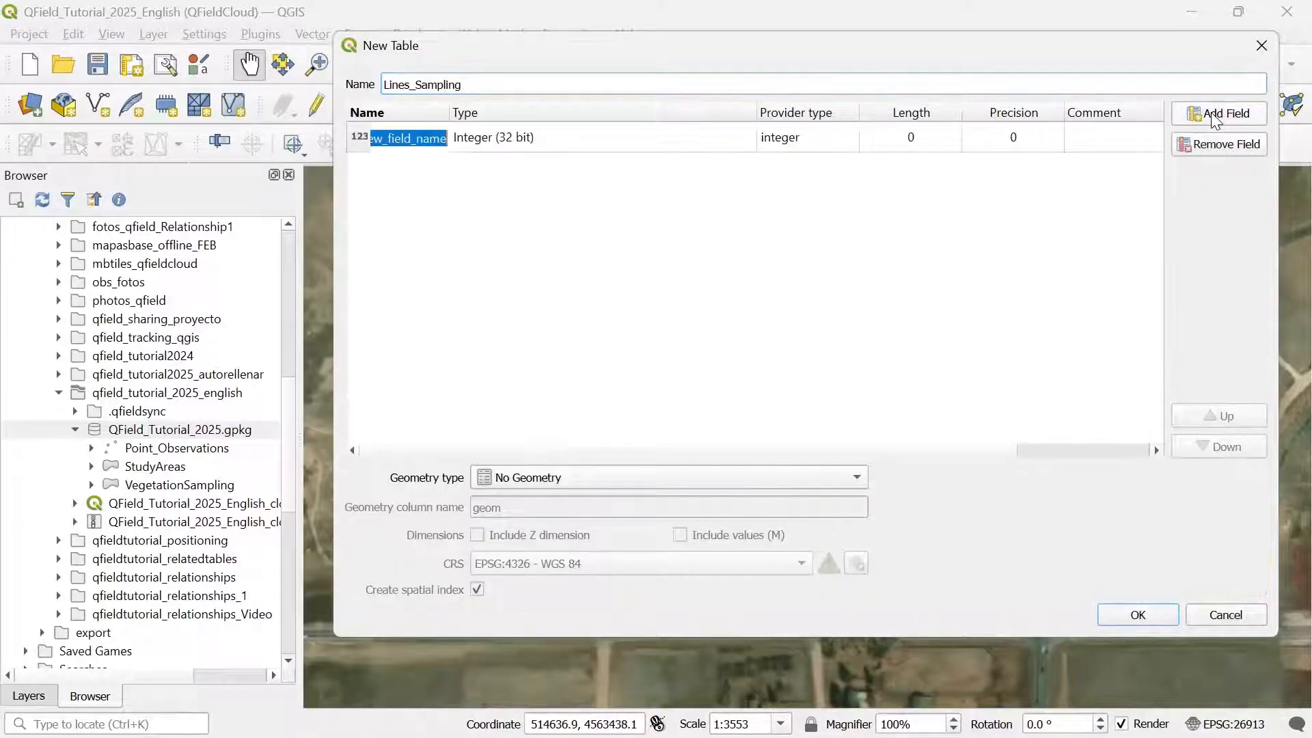
type("Observer")
left_click(626, 140)
left_click(623, 141)
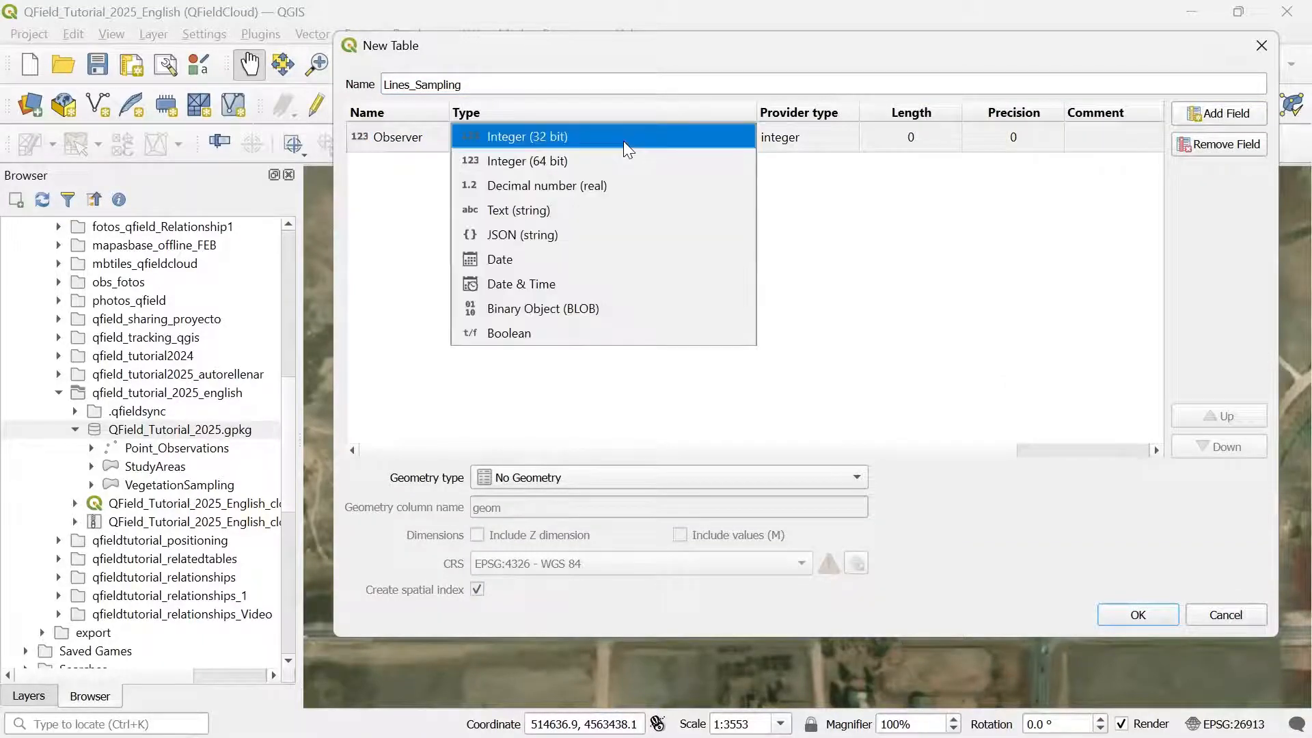
left_click(579, 217)
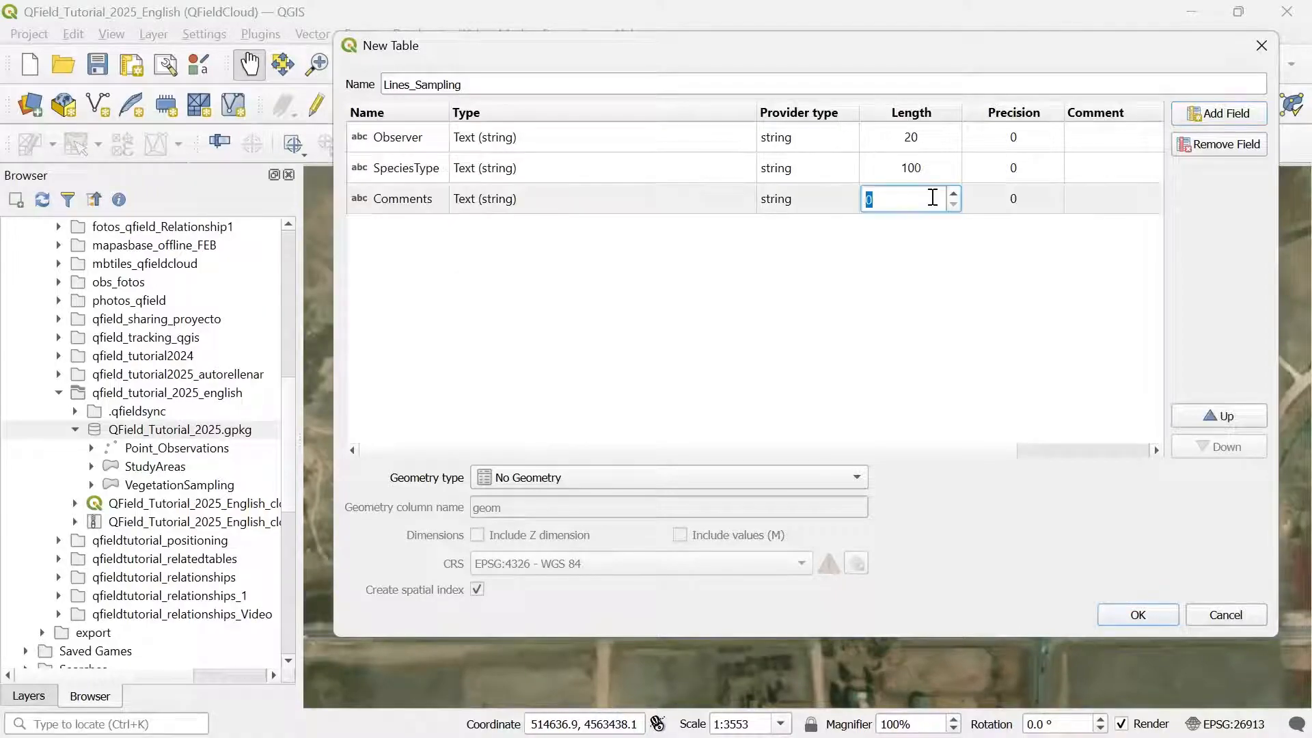
left_click(932, 197)
type("255")
Step: Set the table's geometry type to MultiLine and create it
left_click(544, 478)
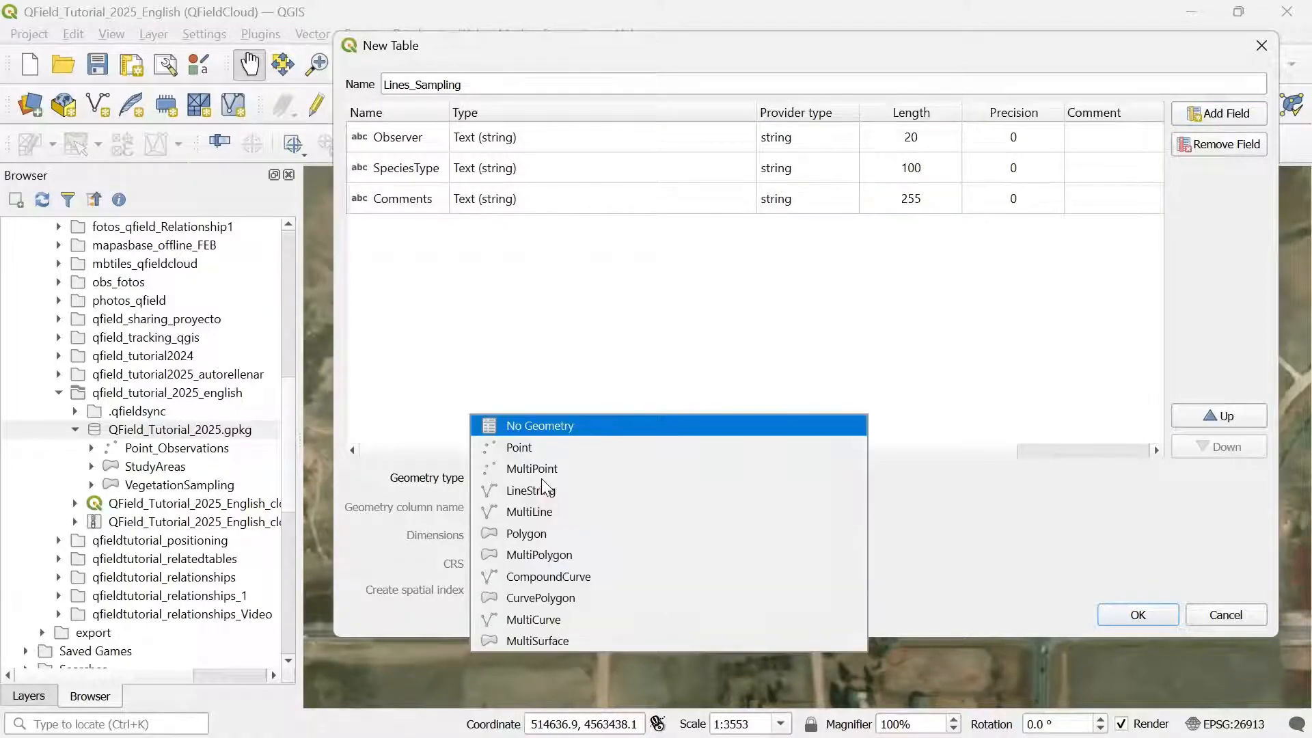
left_click(543, 516)
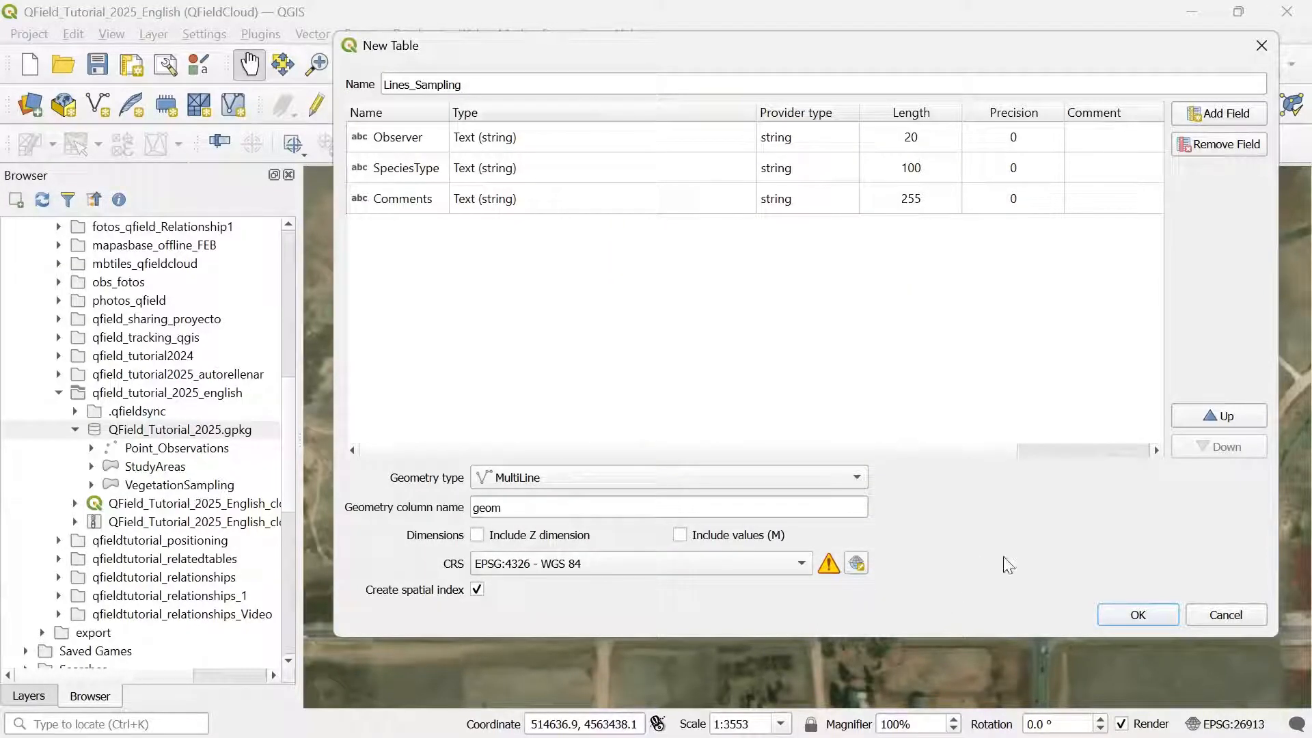
left_click(1146, 618)
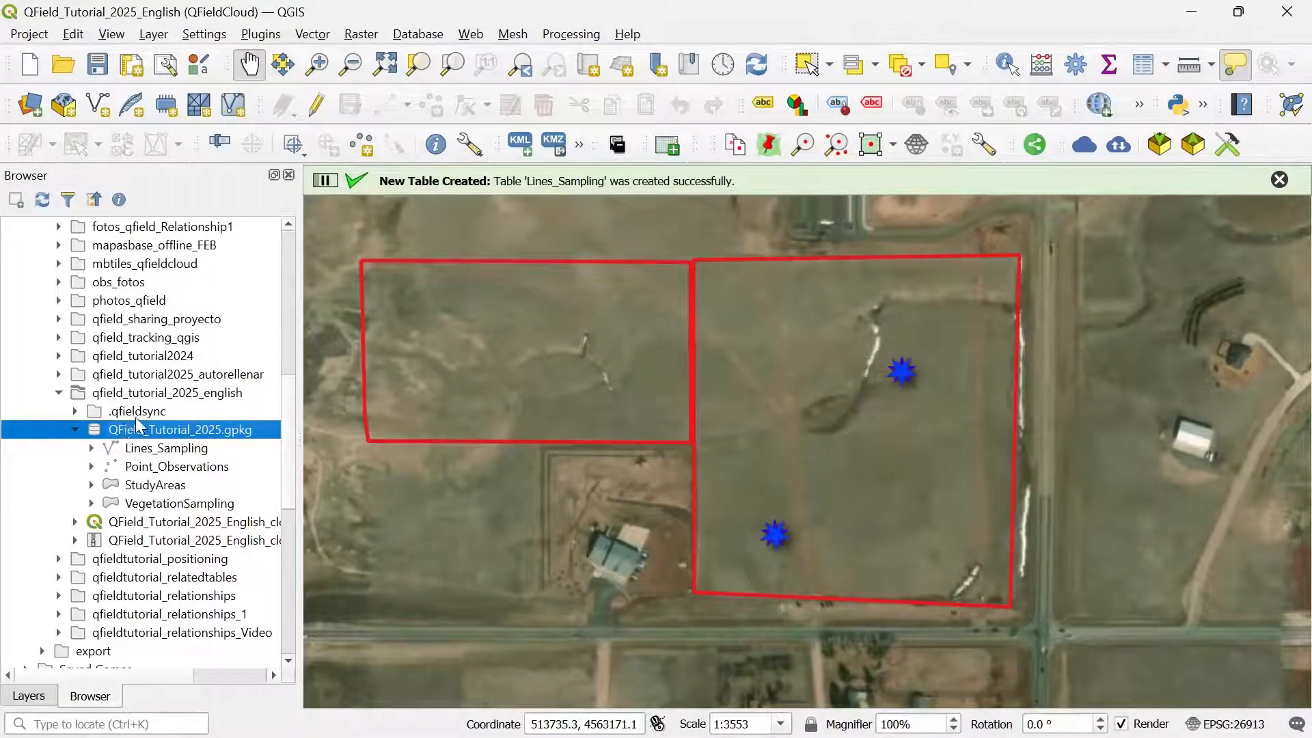
Step: Add the Lines_Sampling table to the project as a layer
left_click(168, 449)
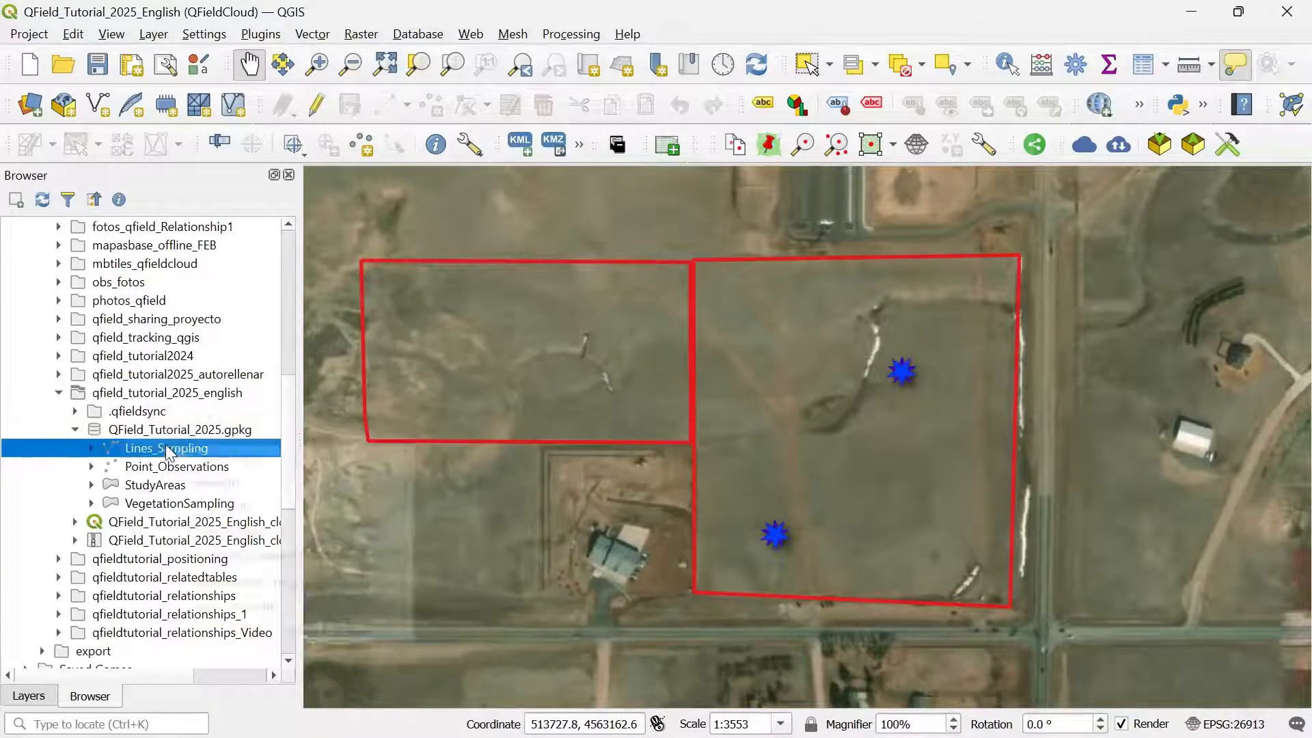
right_click(168, 453)
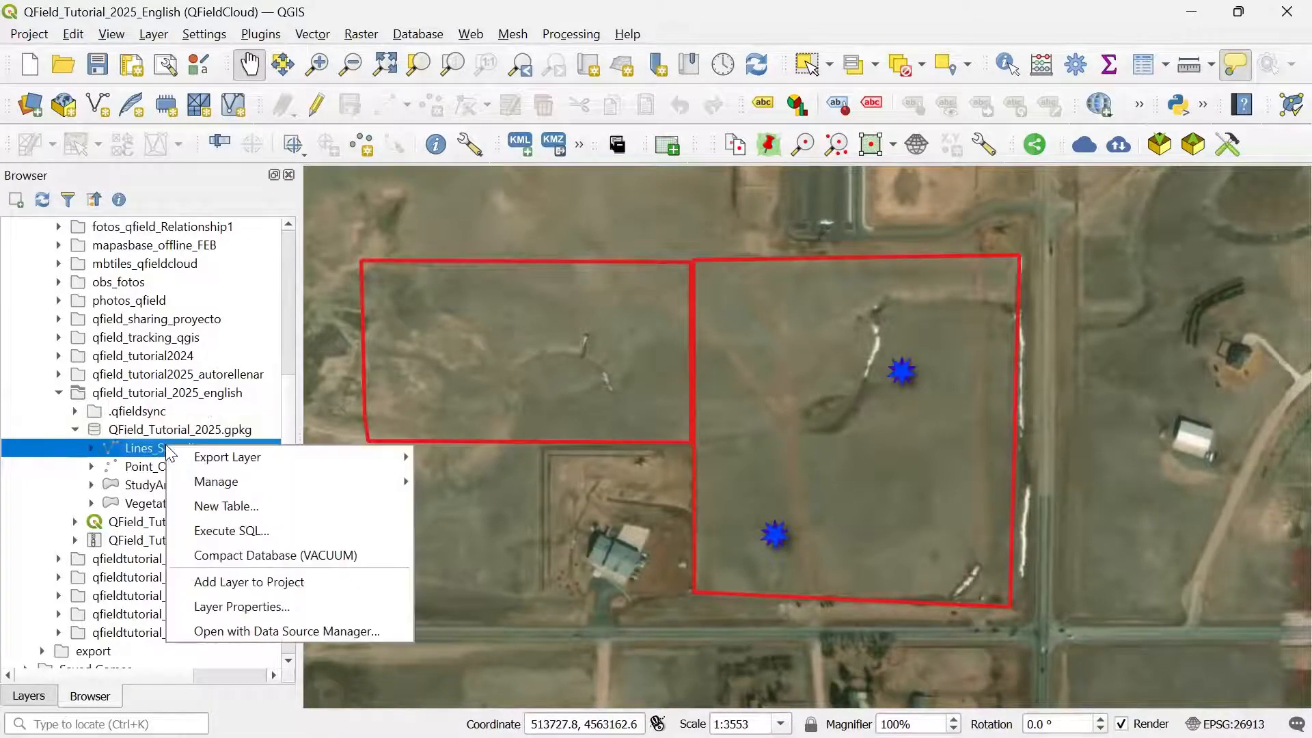
left_click(238, 582)
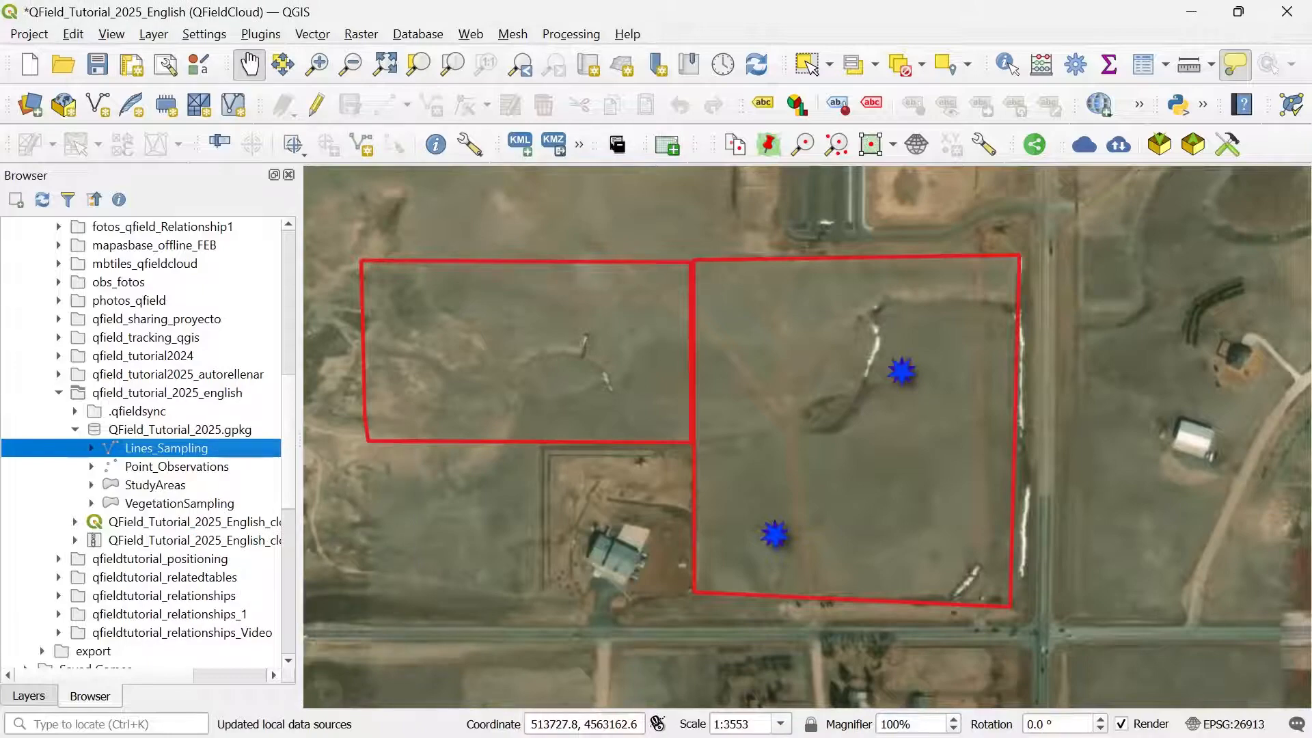
Step: Set the Lines_Sampling line colour to blue #3579b1 with a wider stroke
left_click(28, 696)
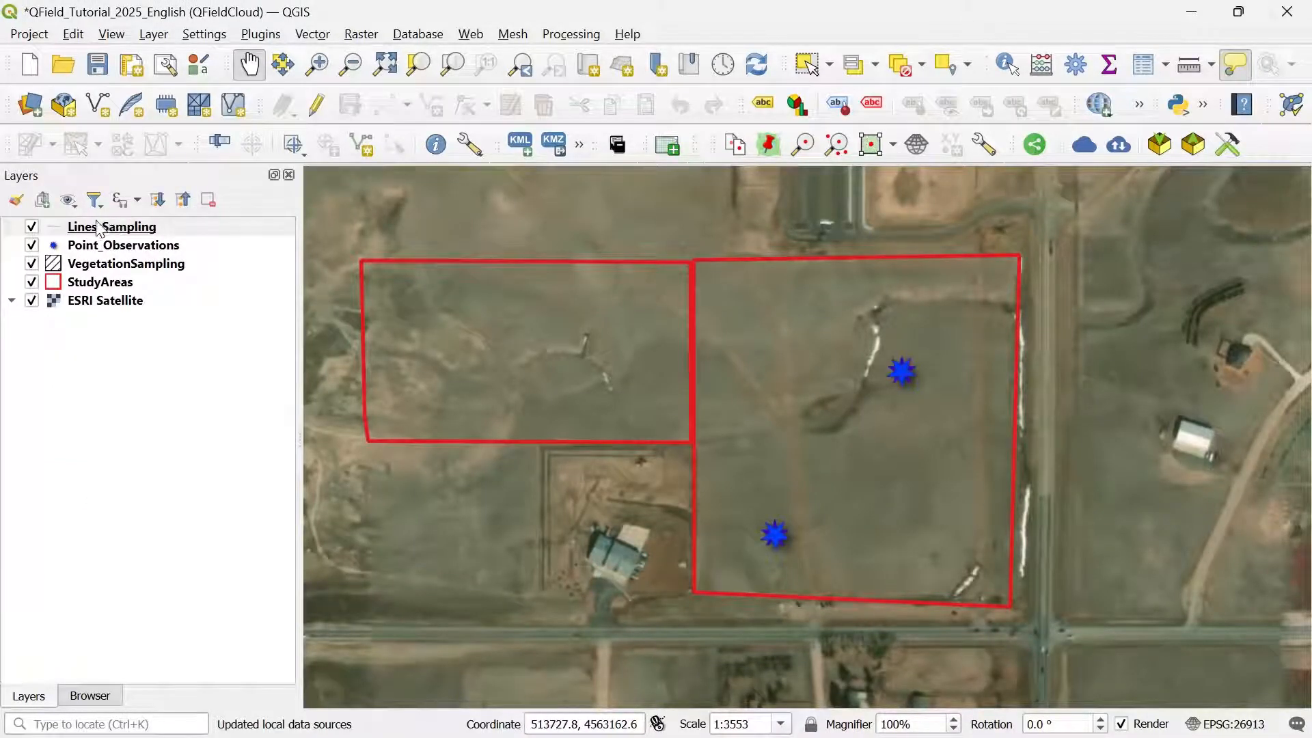
left_click(53, 230)
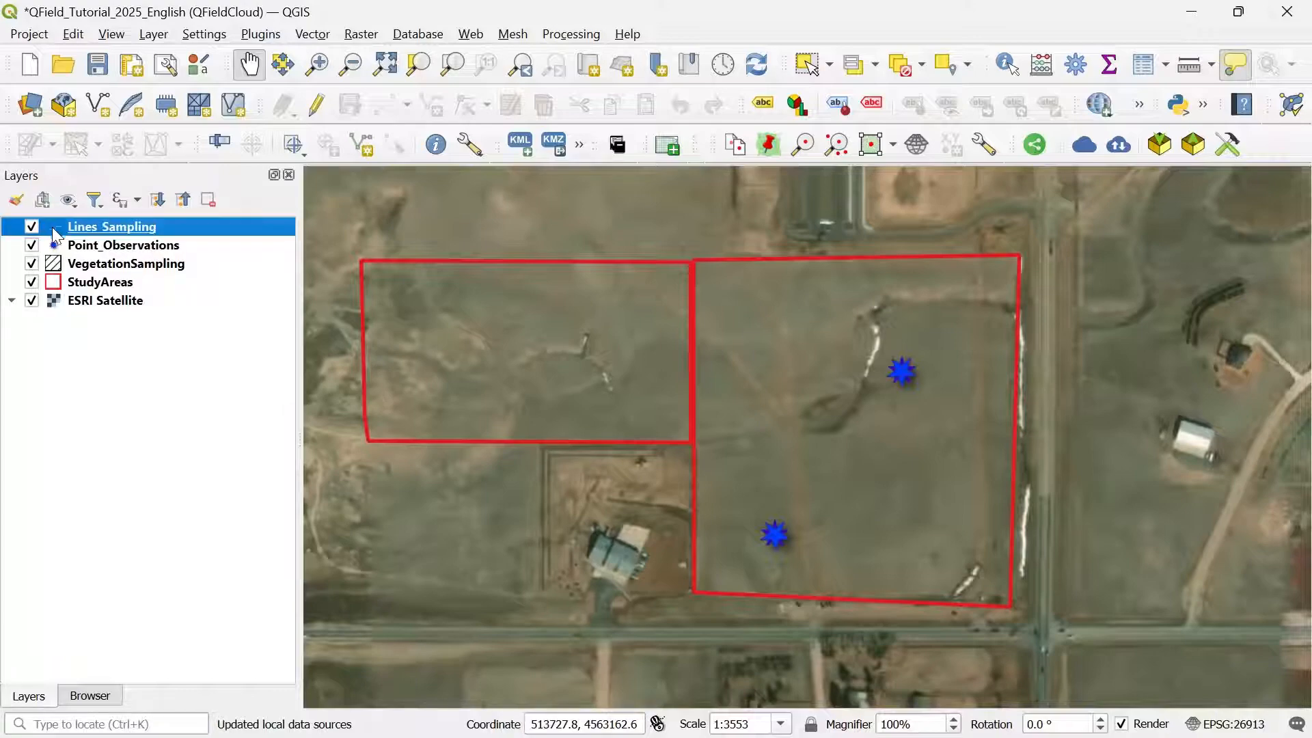
double_click(52, 227)
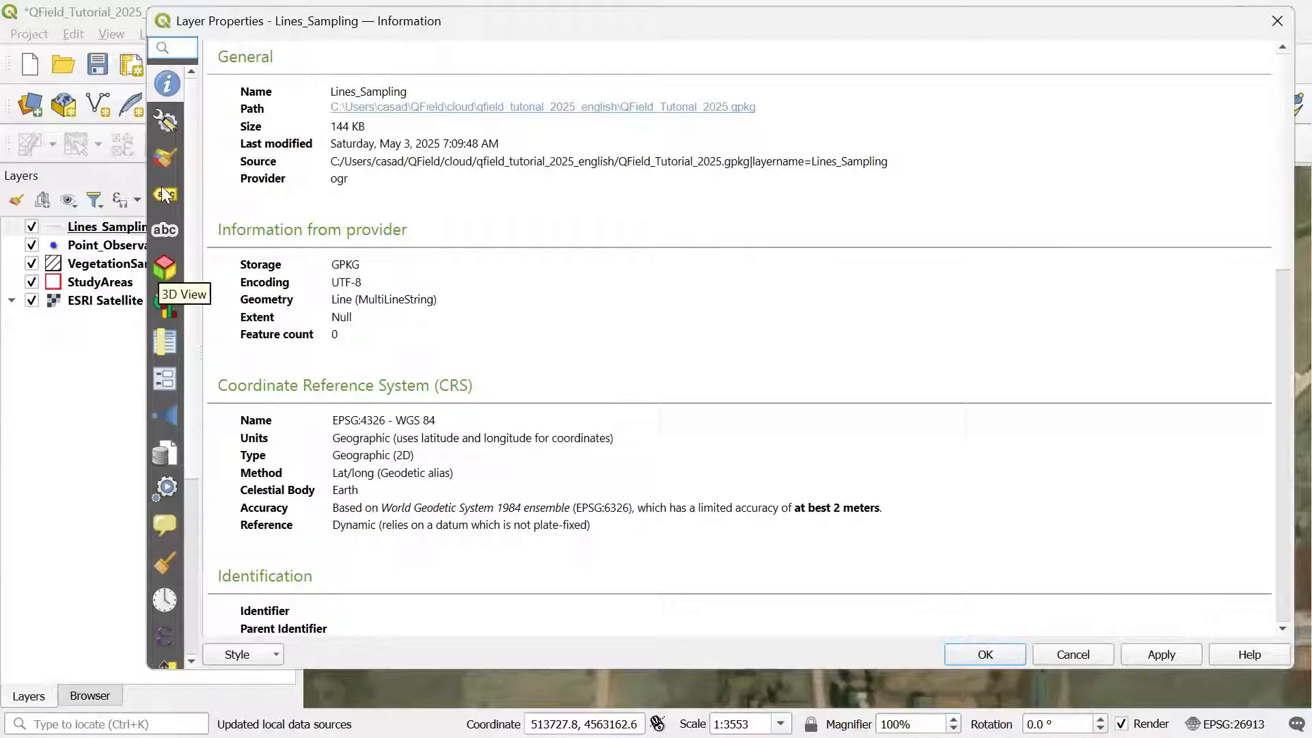
left_click(165, 159)
left_click(403, 99)
left_click(451, 276)
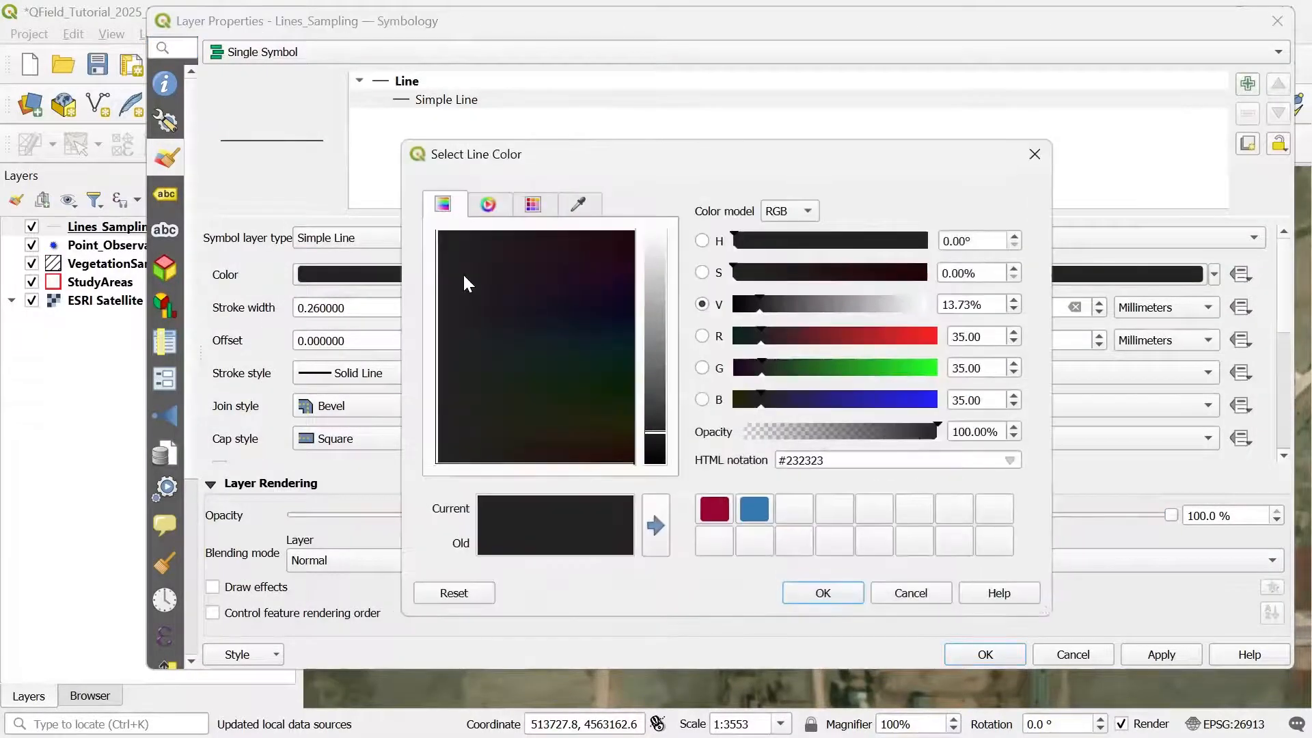
left_click(754, 509)
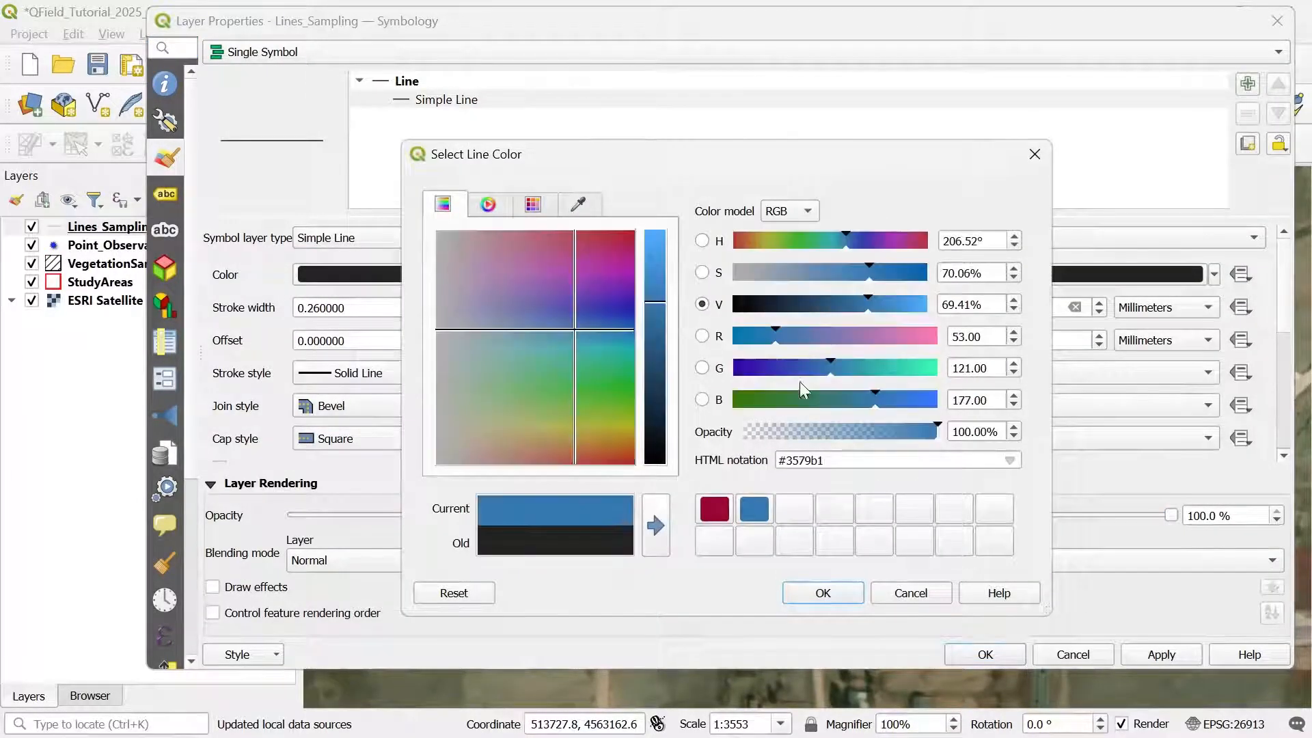
left_click(823, 592)
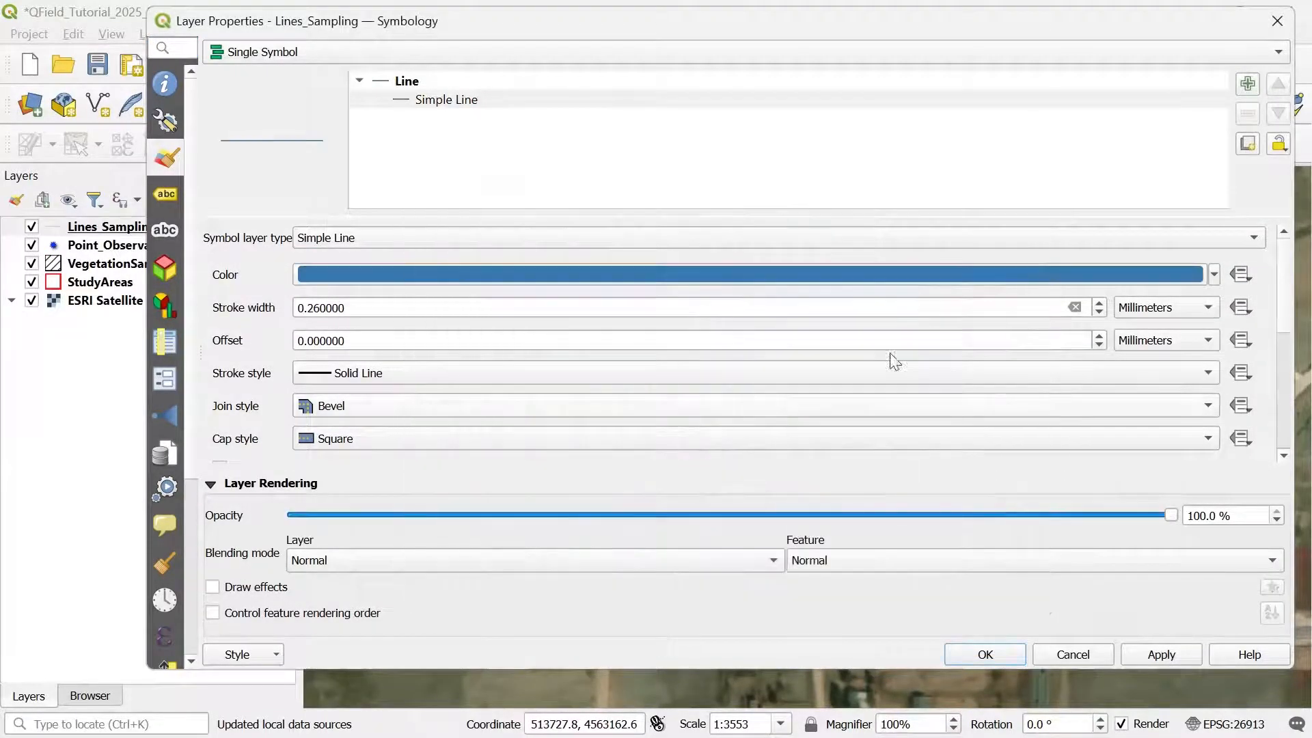
left_click(1098, 304)
left_click(1099, 305)
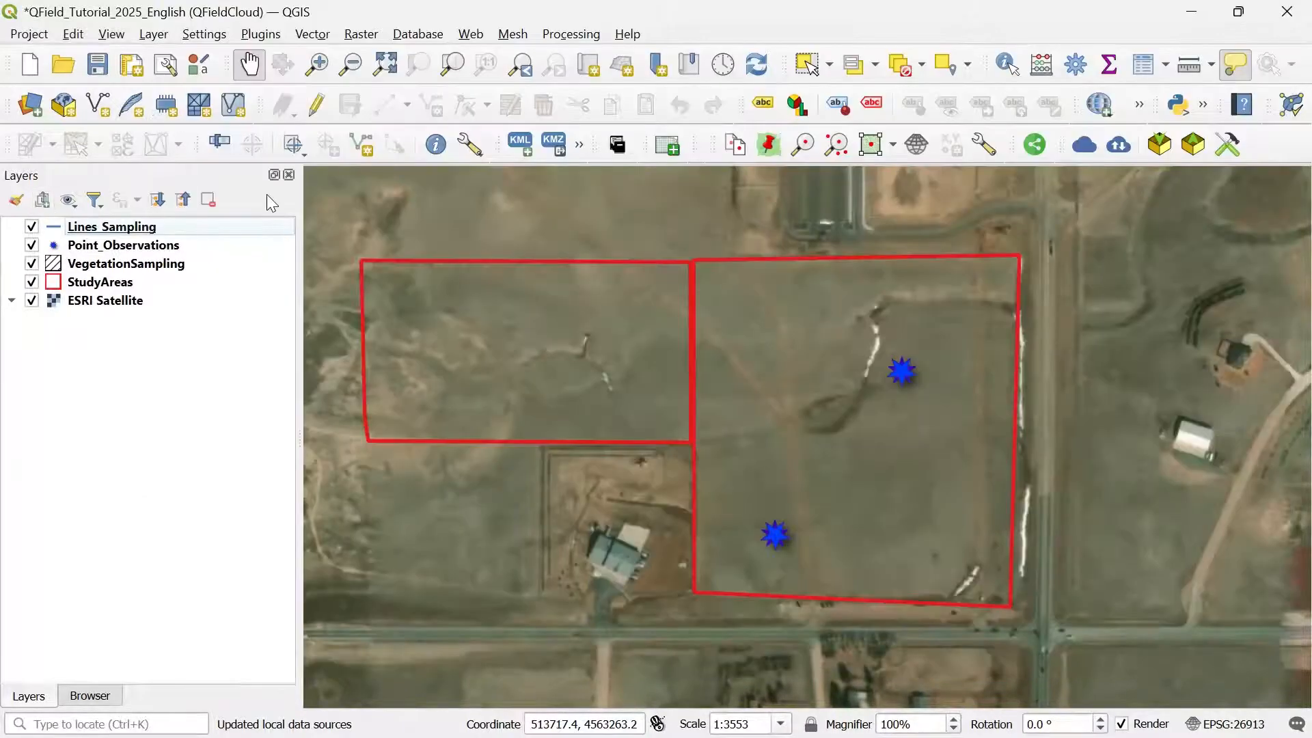
Step: Save the project and open the Attributes Form settings of Point_Observations
left_click(98, 65)
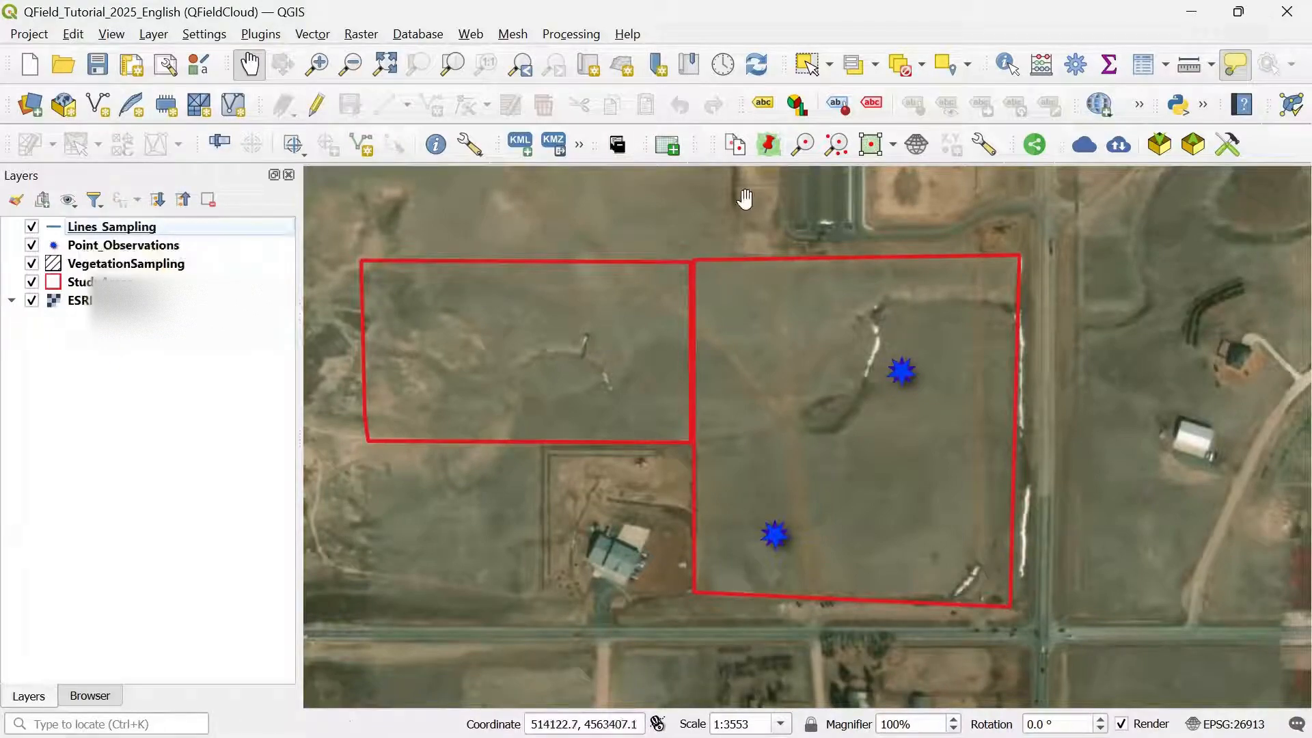
right_click(136, 250)
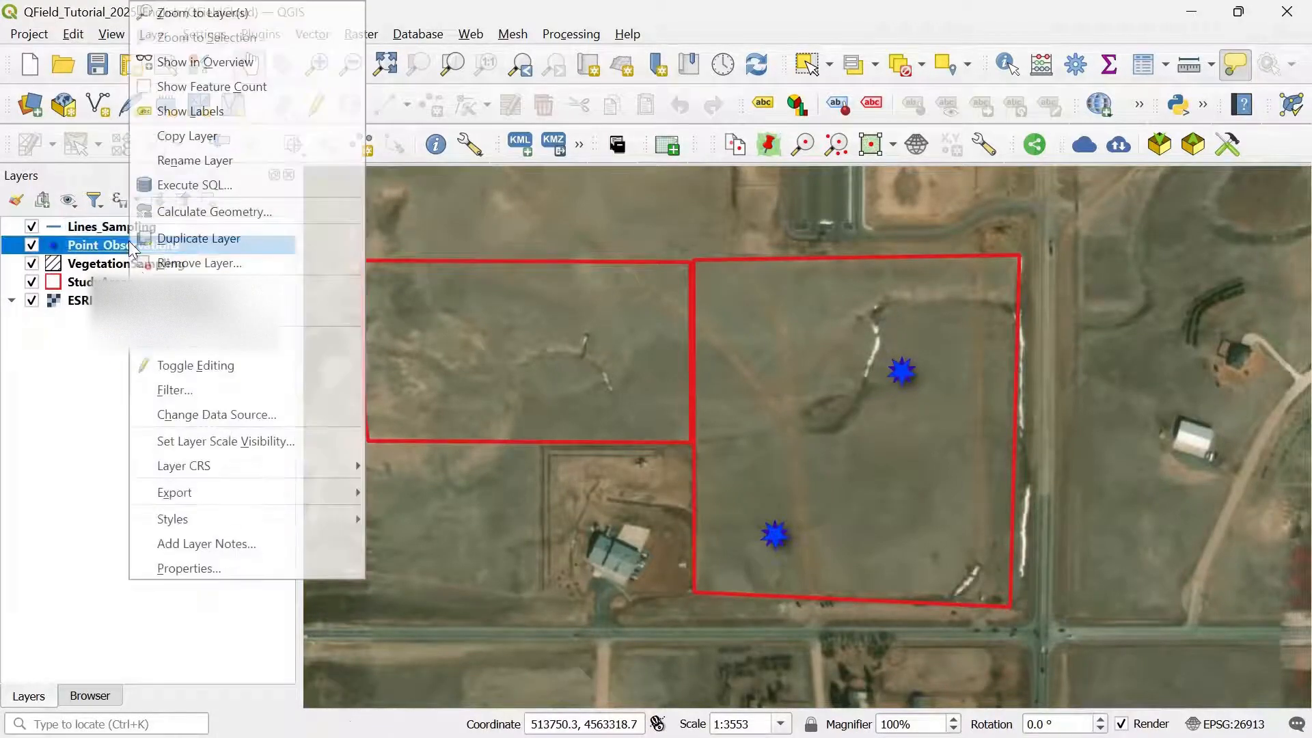
left_click(198, 572)
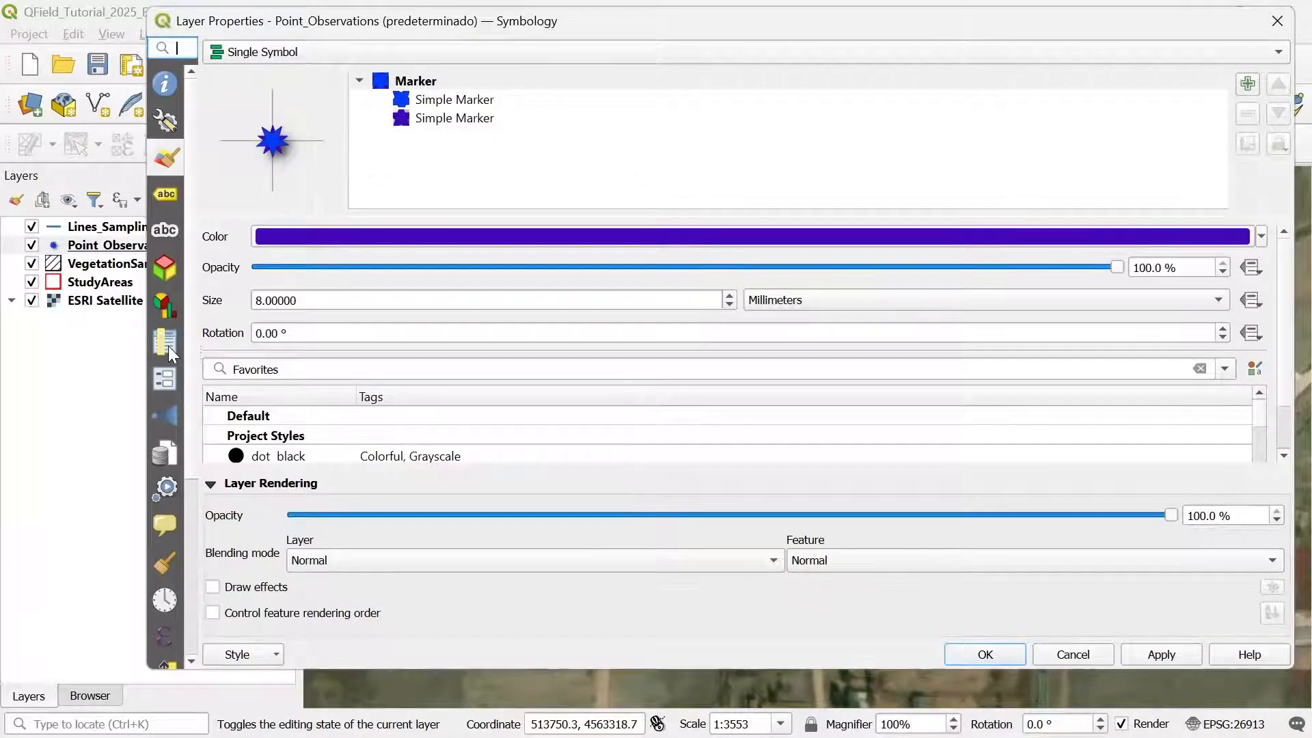
left_click(160, 382)
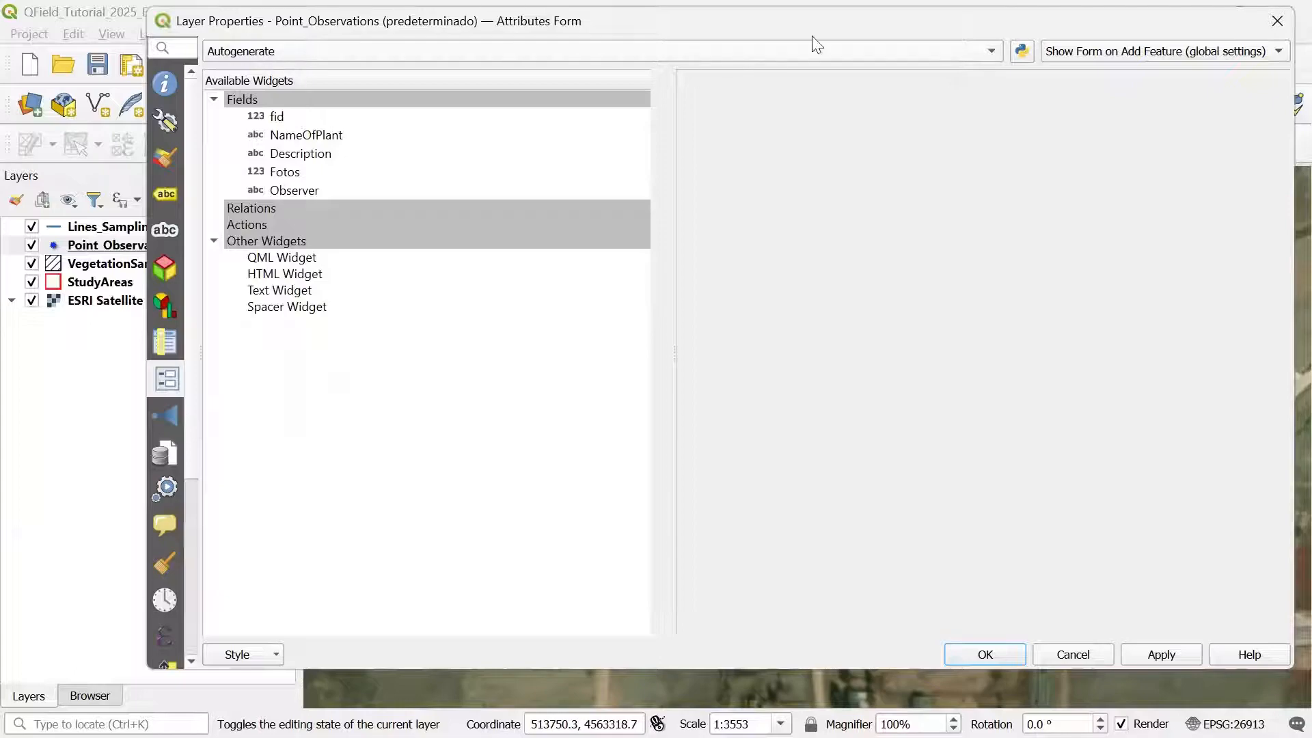
Step: Switch to the Drag and Drop Designer, remove fid, and alias NameOfPlant as 'Name of Plant'
left_click(245, 53)
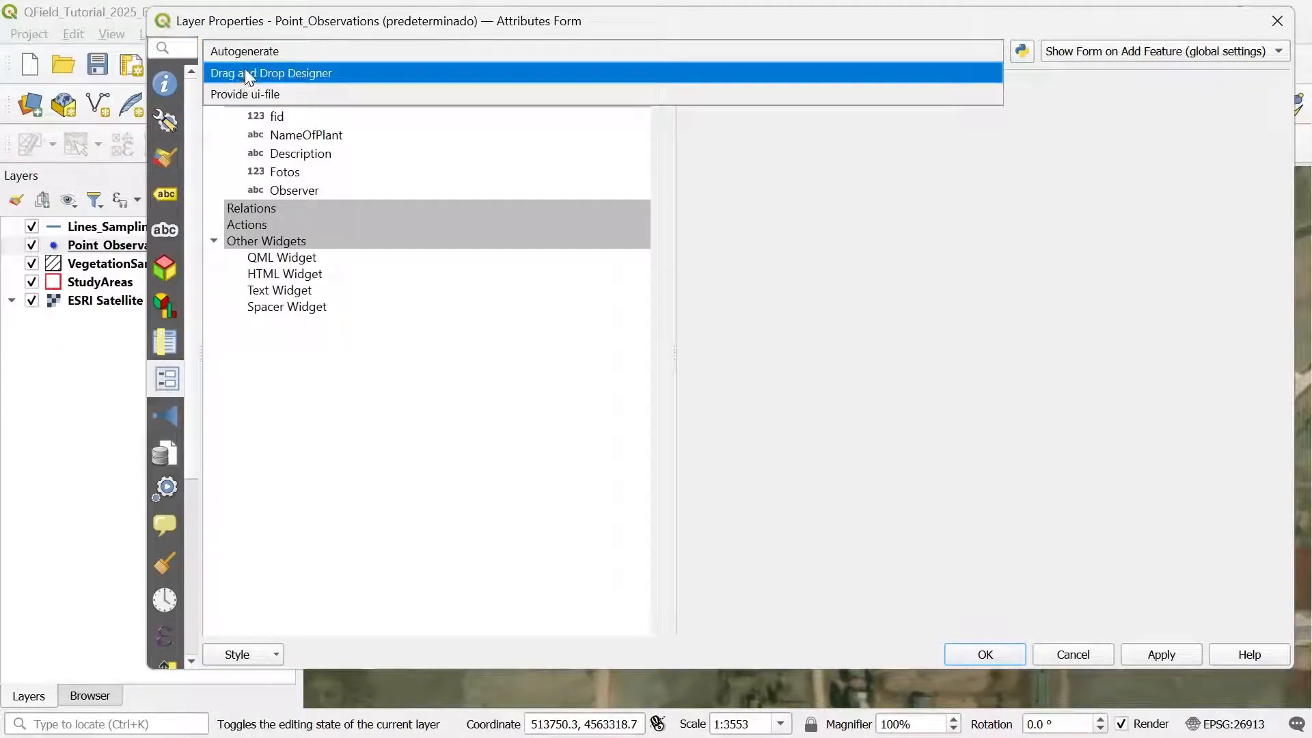
left_click(245, 68)
left_click(459, 102)
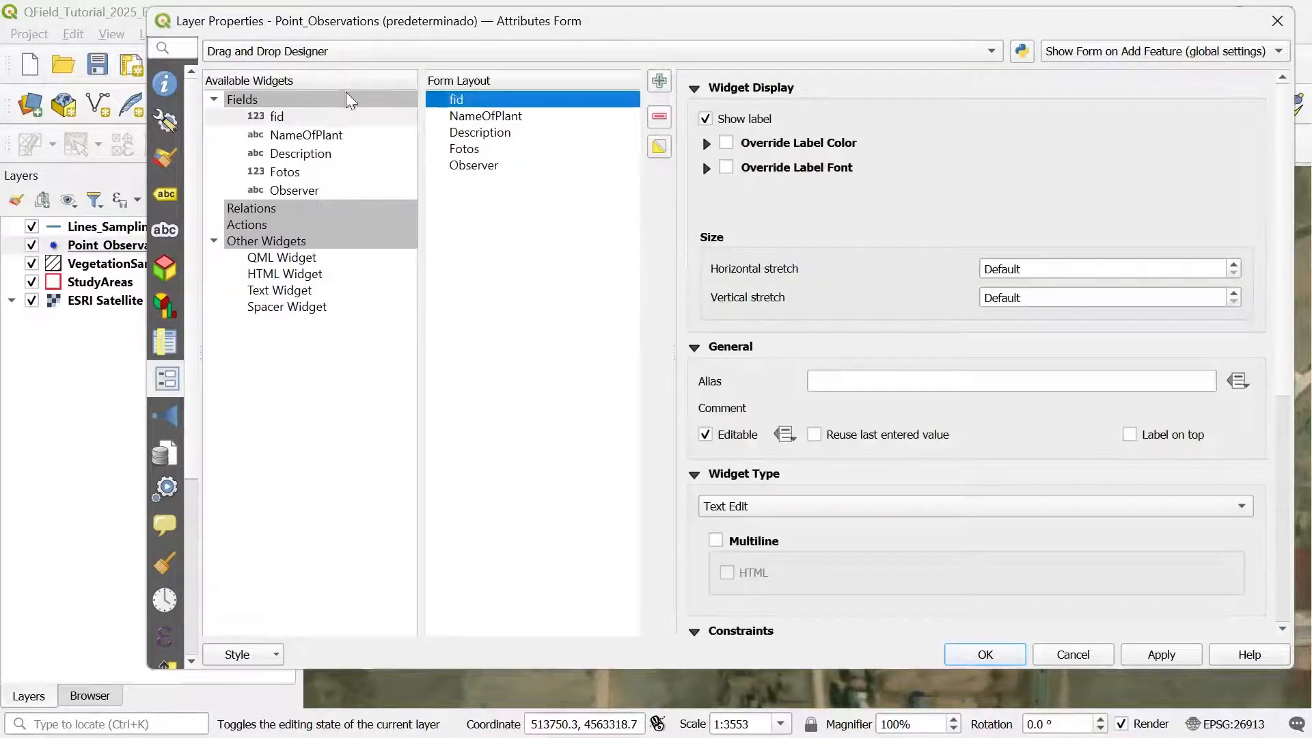
left_click(658, 120)
left_click(507, 99)
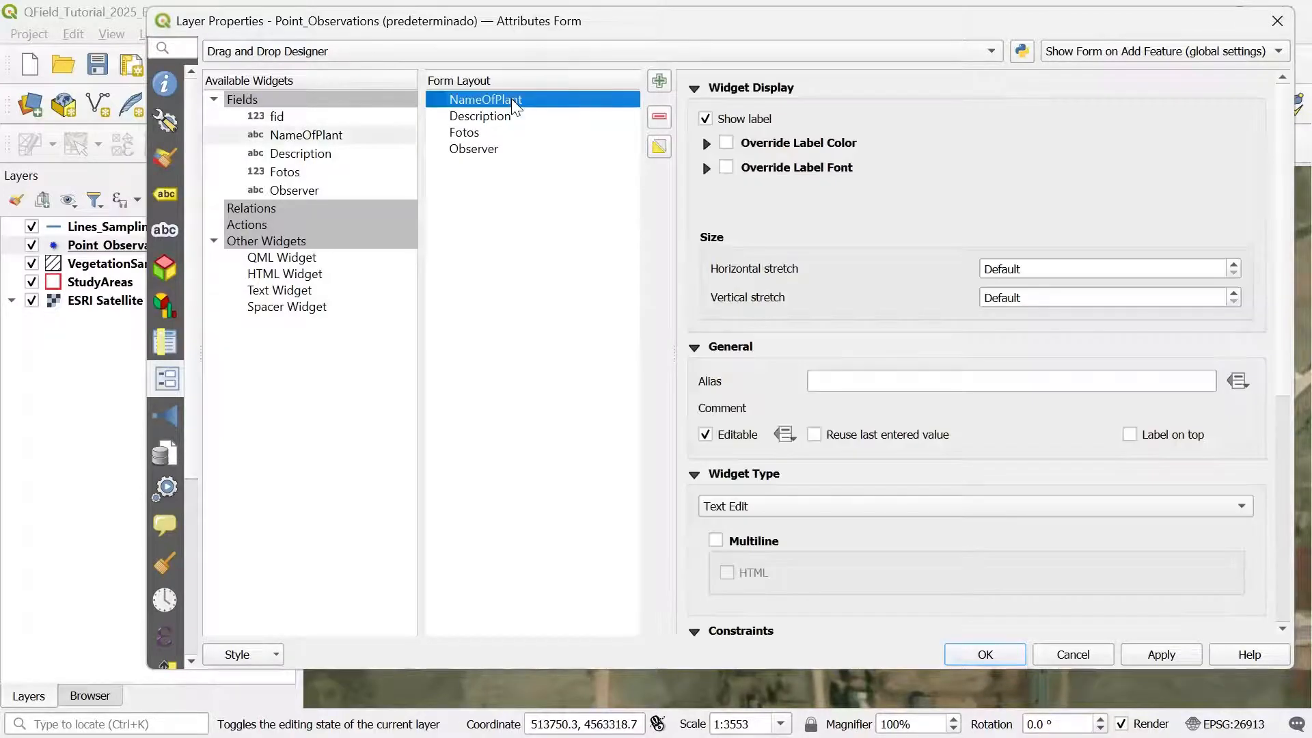
left_click(851, 381)
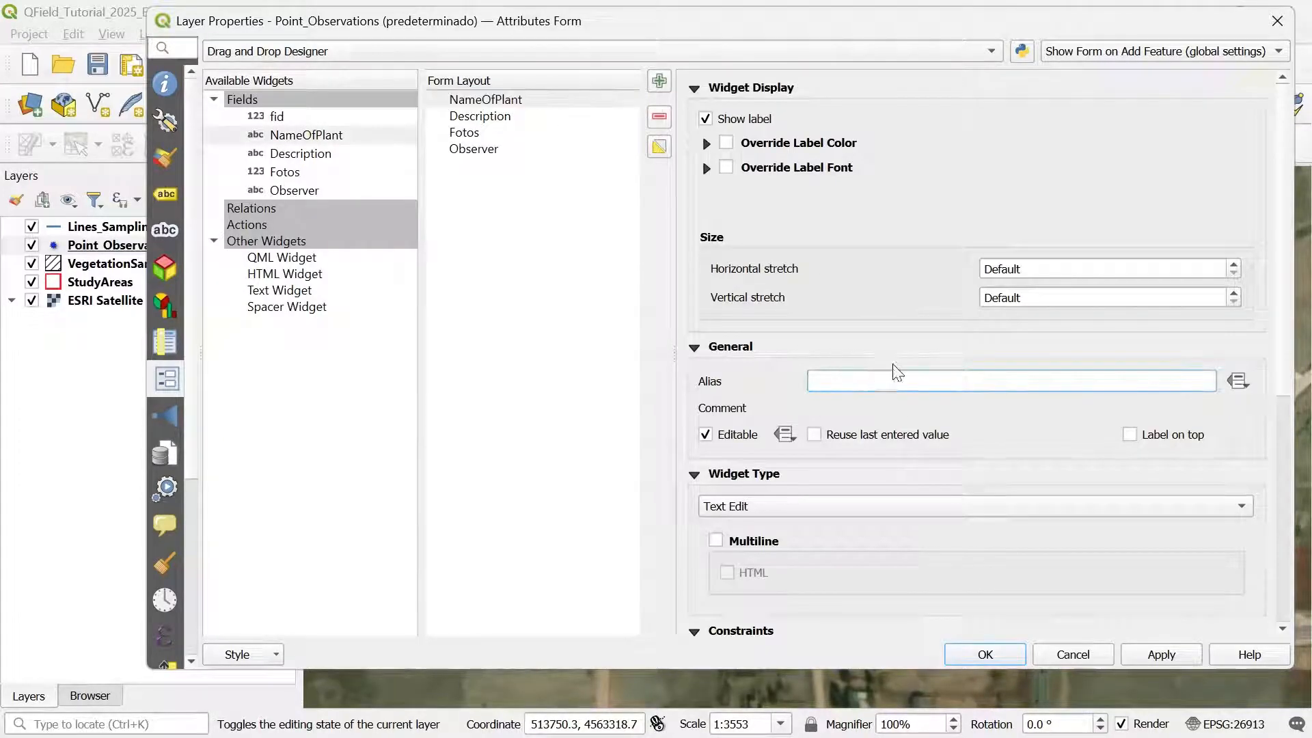
type("Name of Pla")
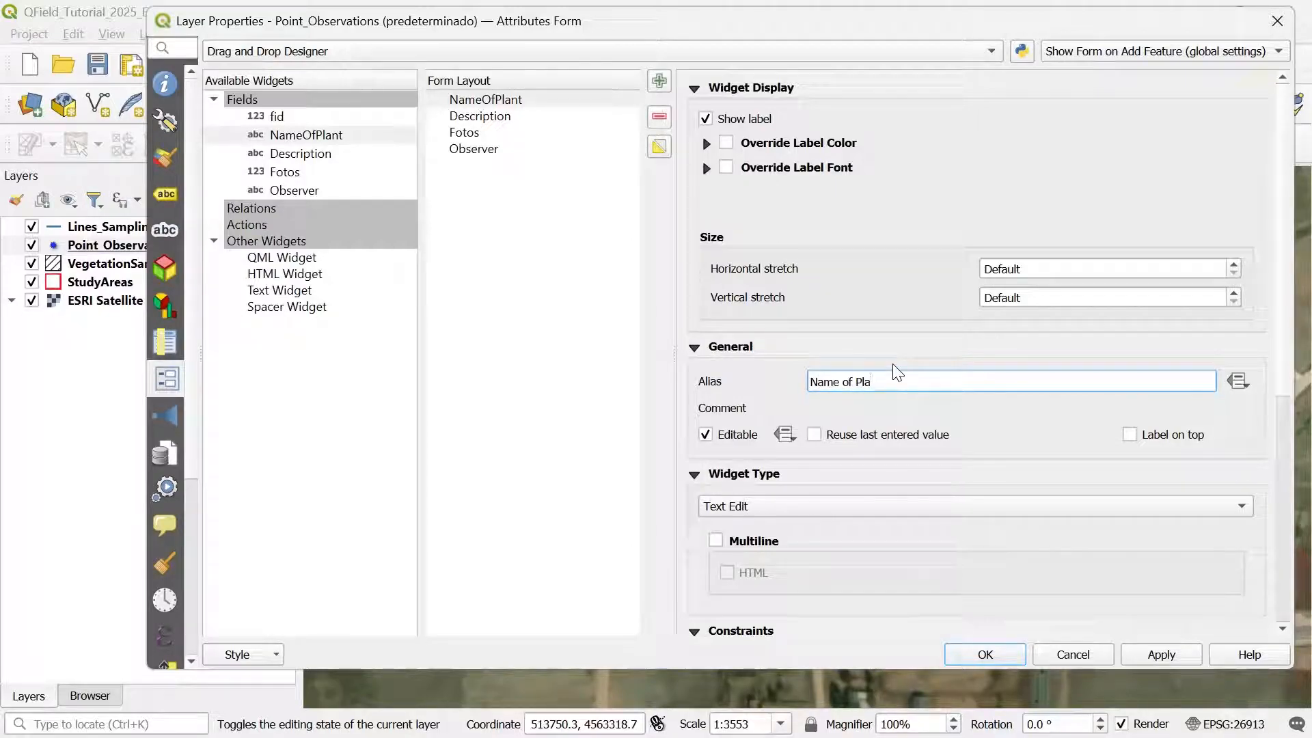
type("nt")
Step: Move Observer below NameOfPlant, apply the form changes, and save the project
left_click(490, 150)
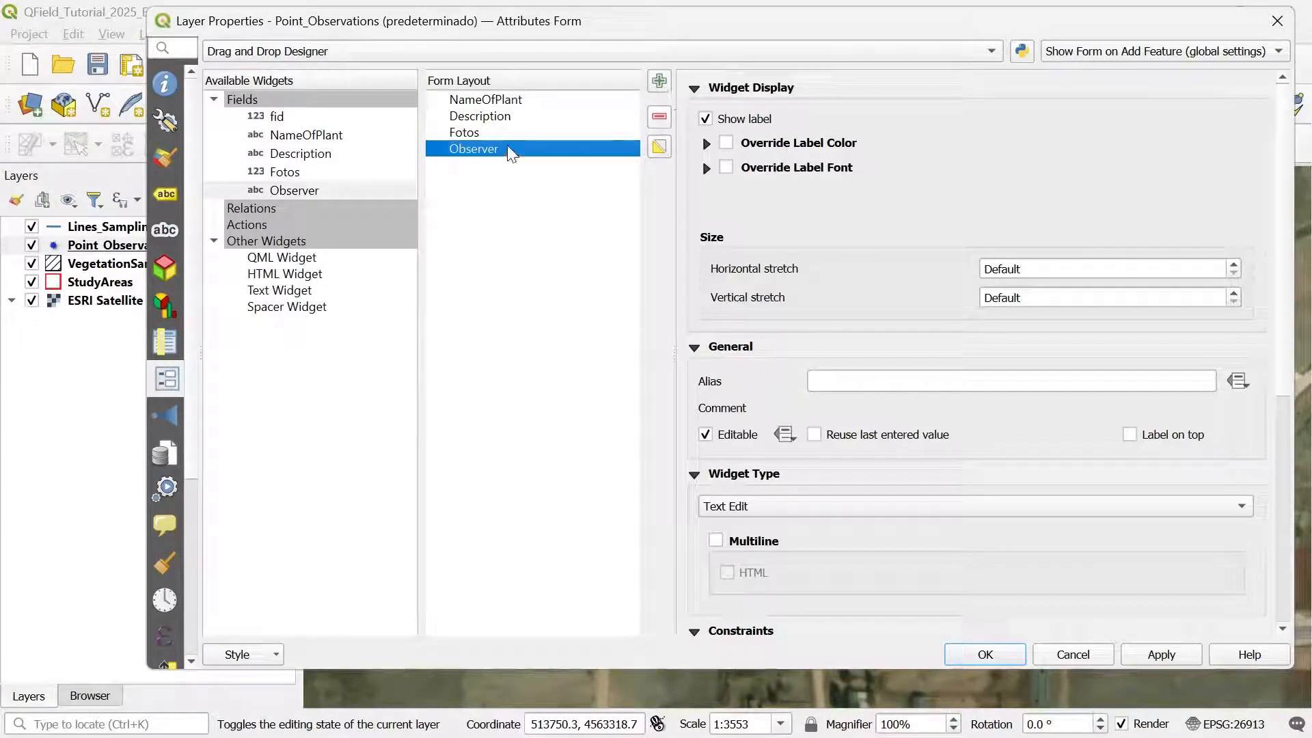
left_click_drag(515, 153, 515, 120)
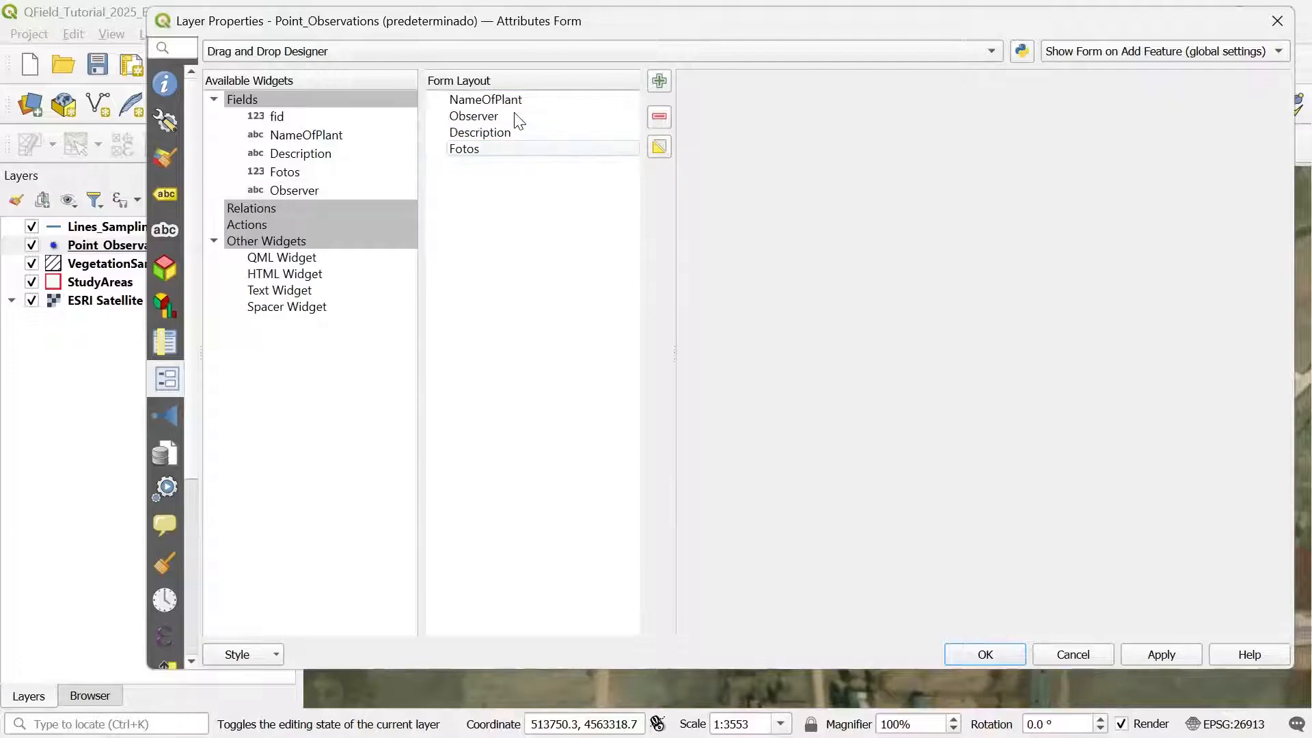
left_click(470, 118)
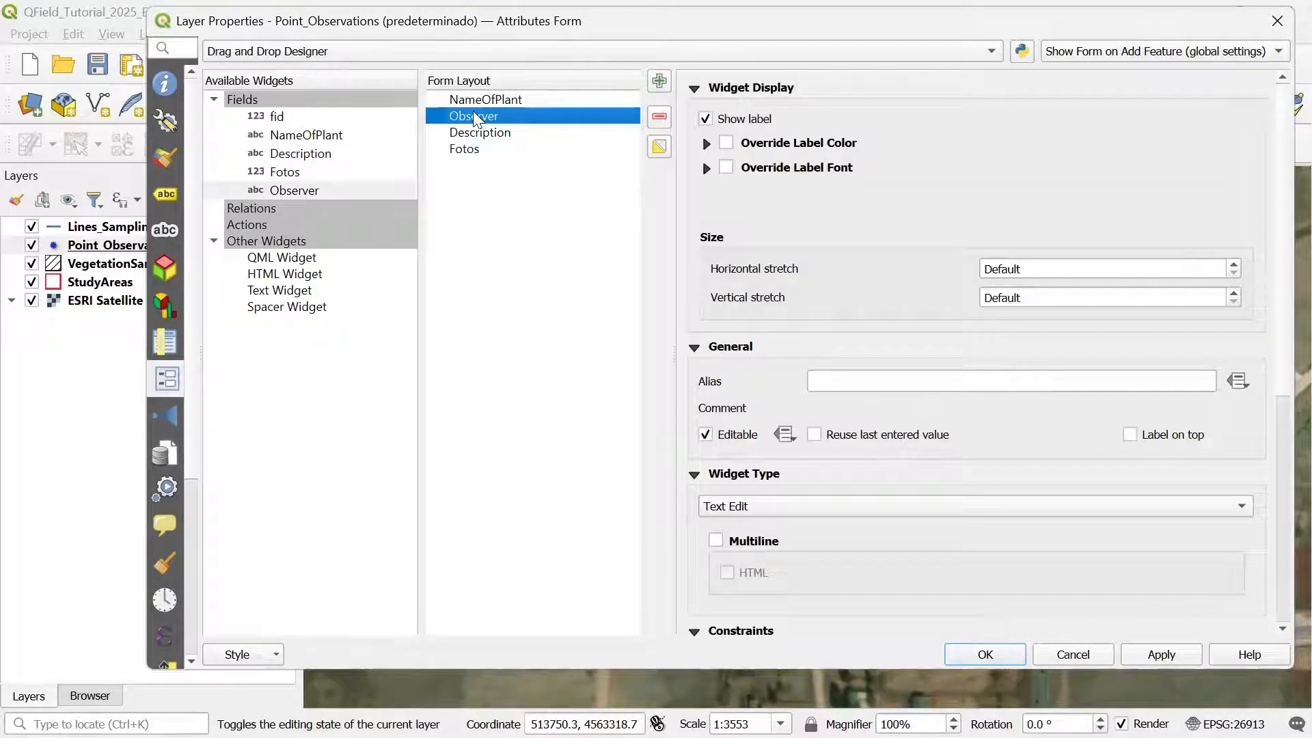
left_click(478, 132)
scroll(1131, 421, "down", 2)
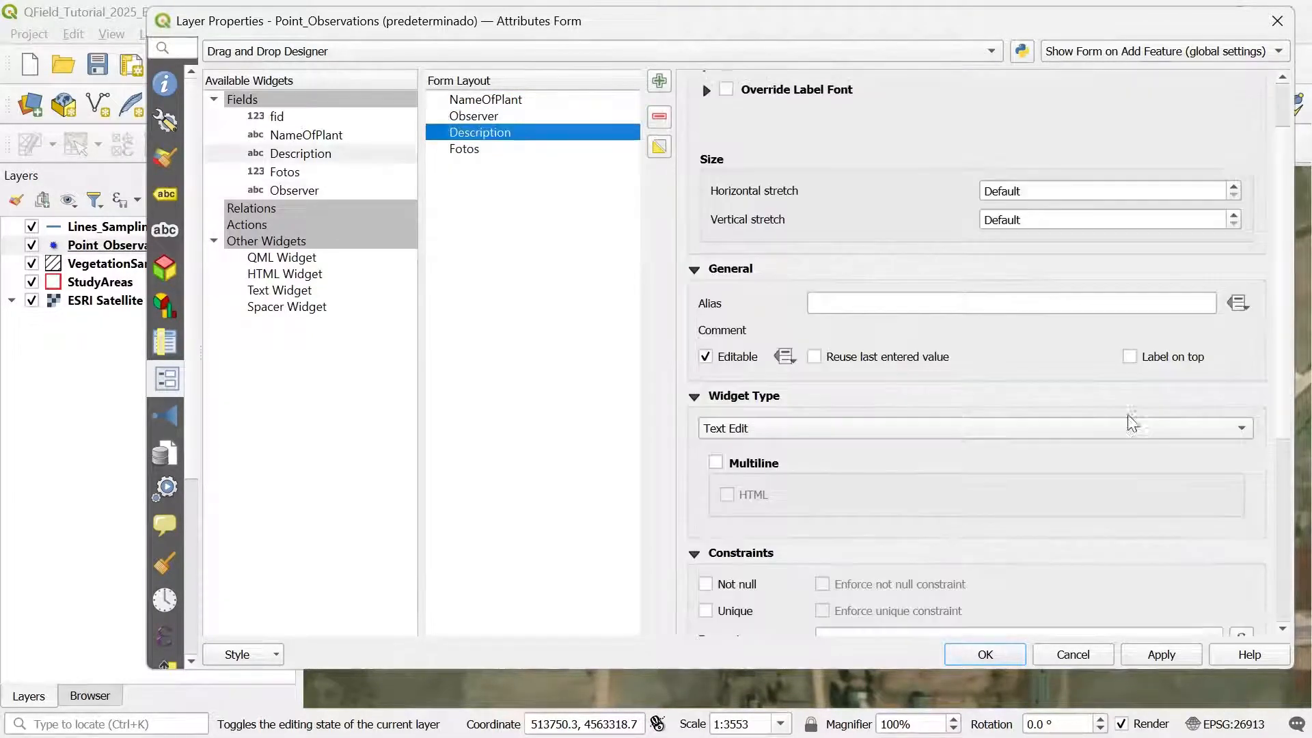
left_click(1161, 653)
left_click(1009, 662)
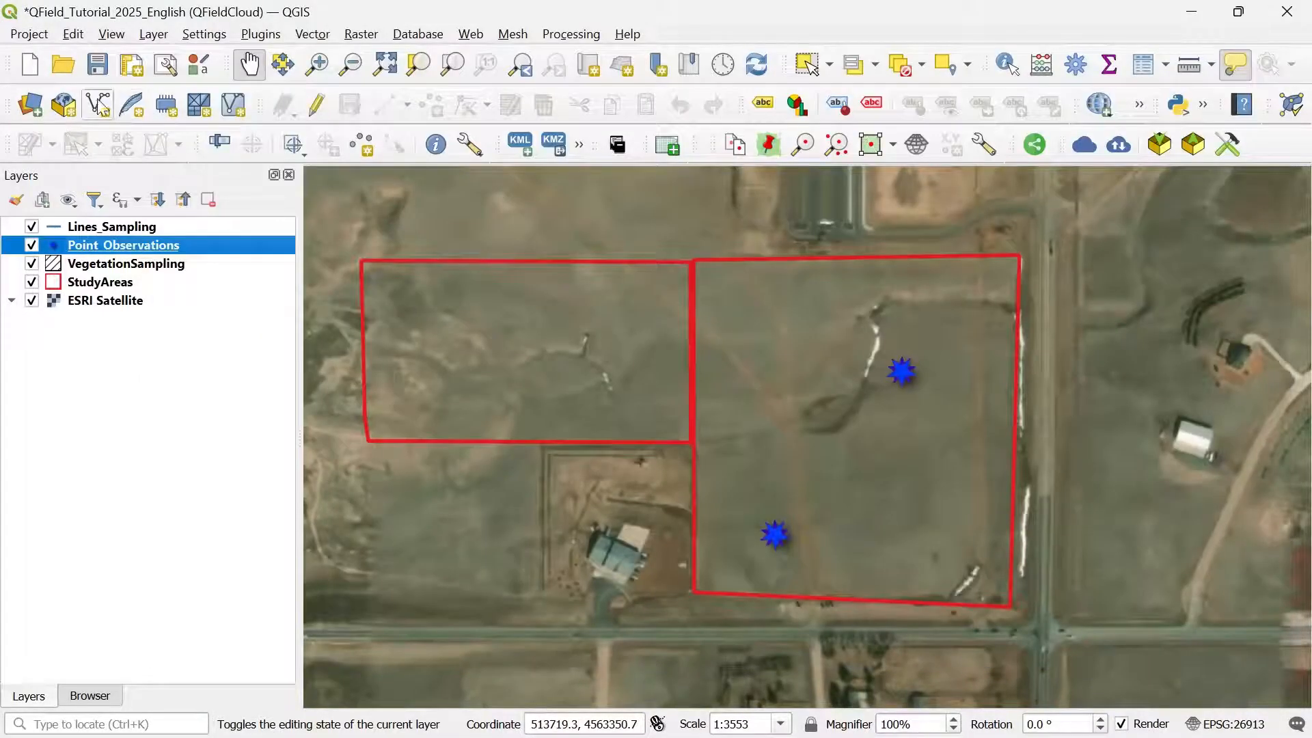
left_click(100, 65)
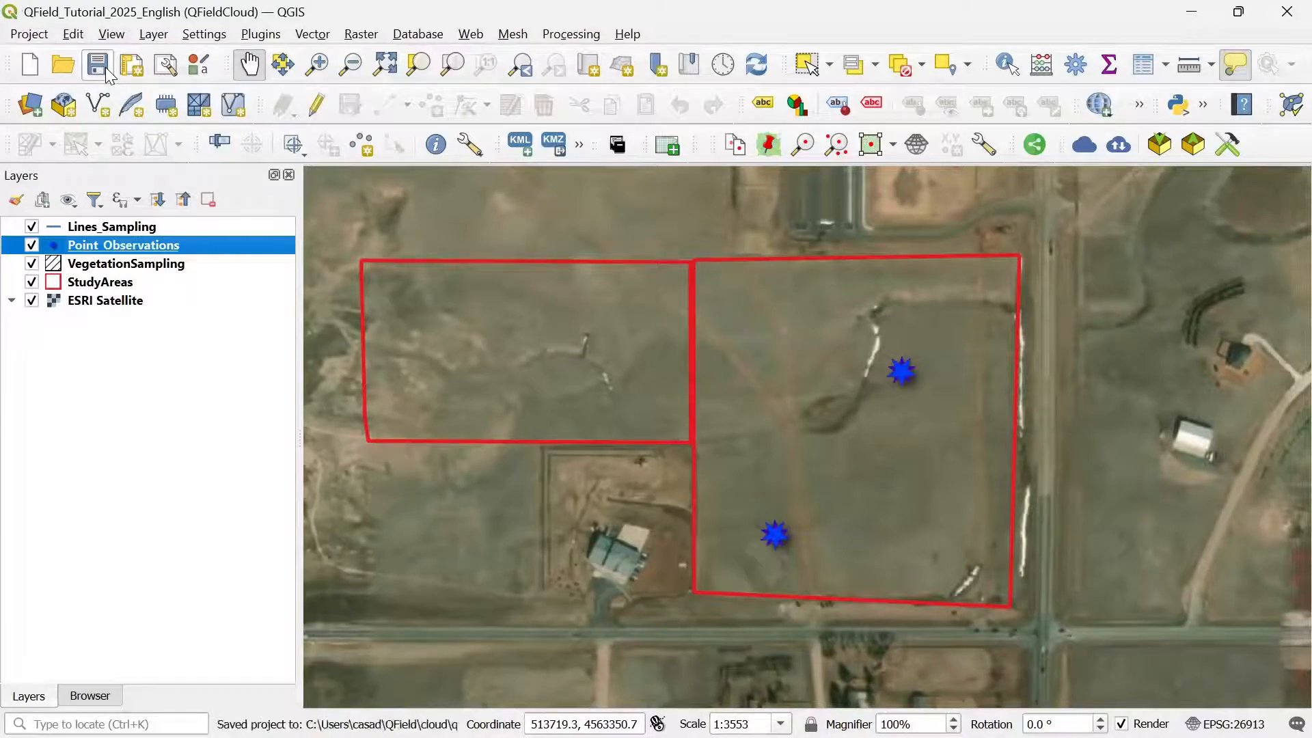
left_click(102, 226)
Step: Give the Lines_Sampling layer a drag-and-drop form without the fid field, then save the project
right_click(107, 226)
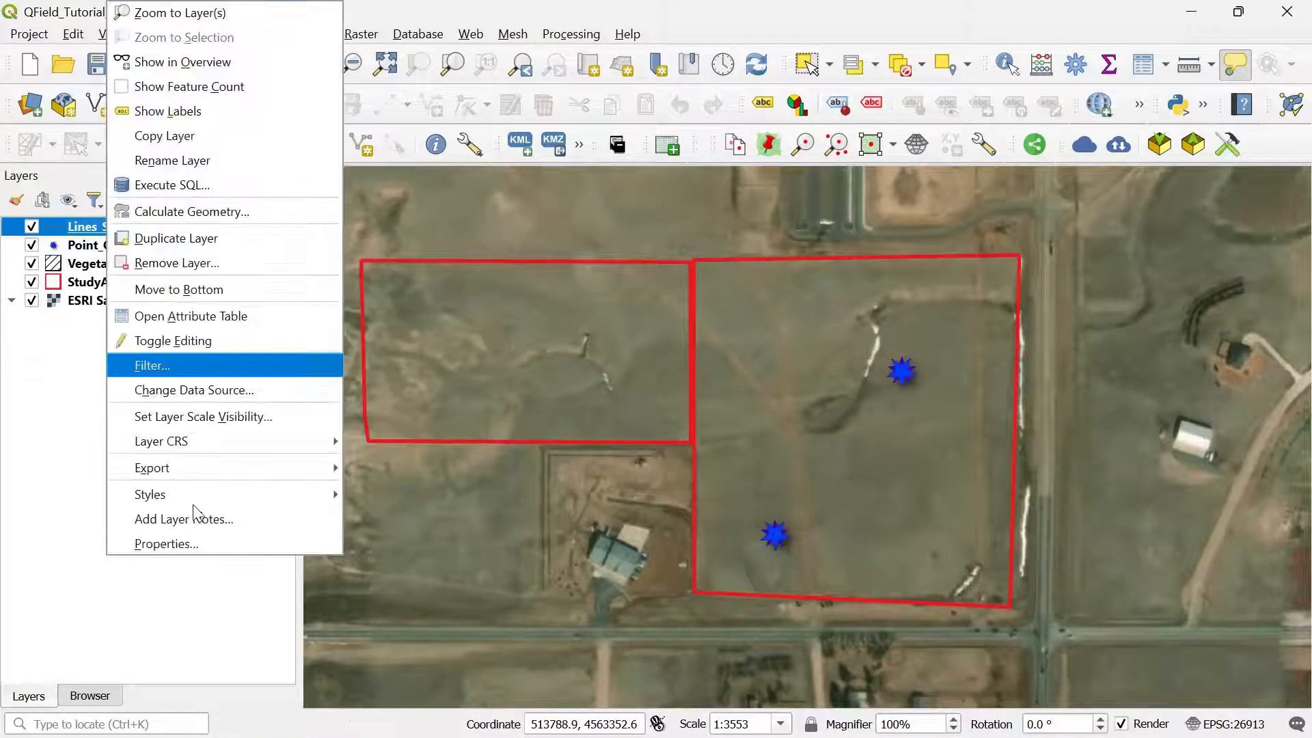
left_click(168, 545)
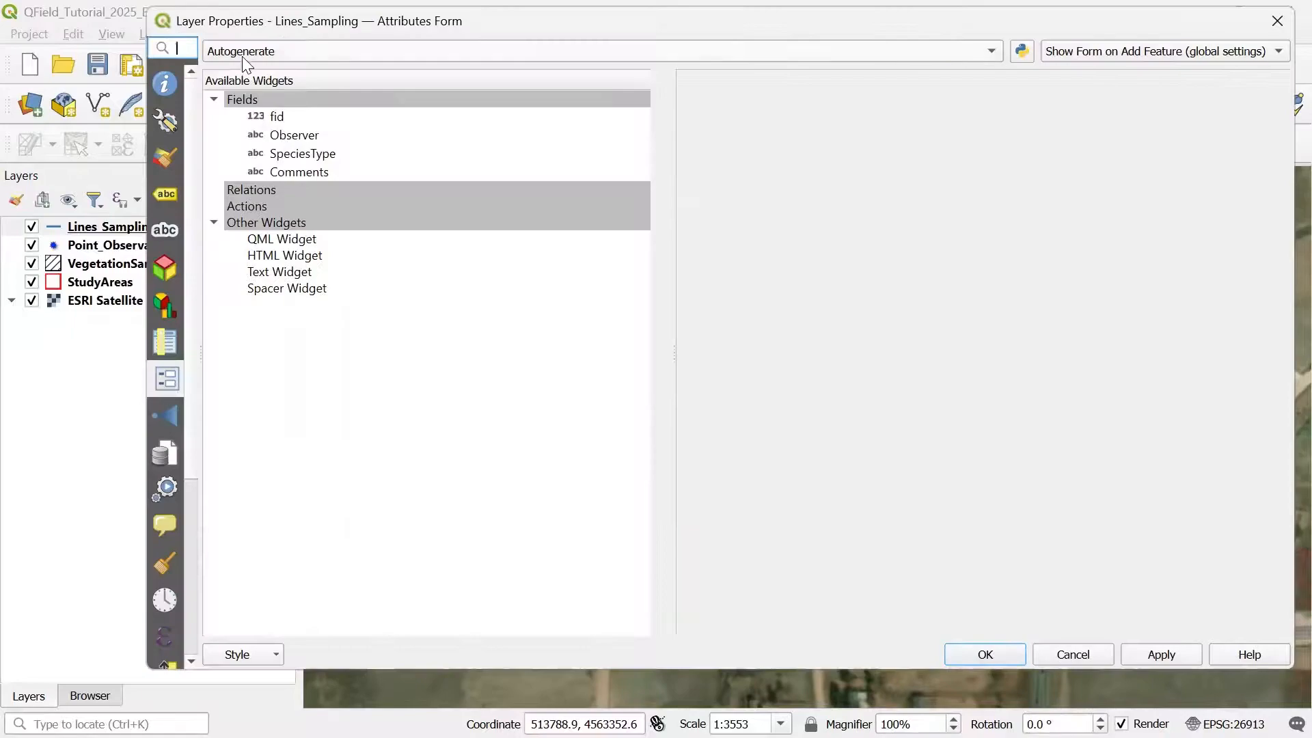
left_click(243, 54)
left_click(302, 72)
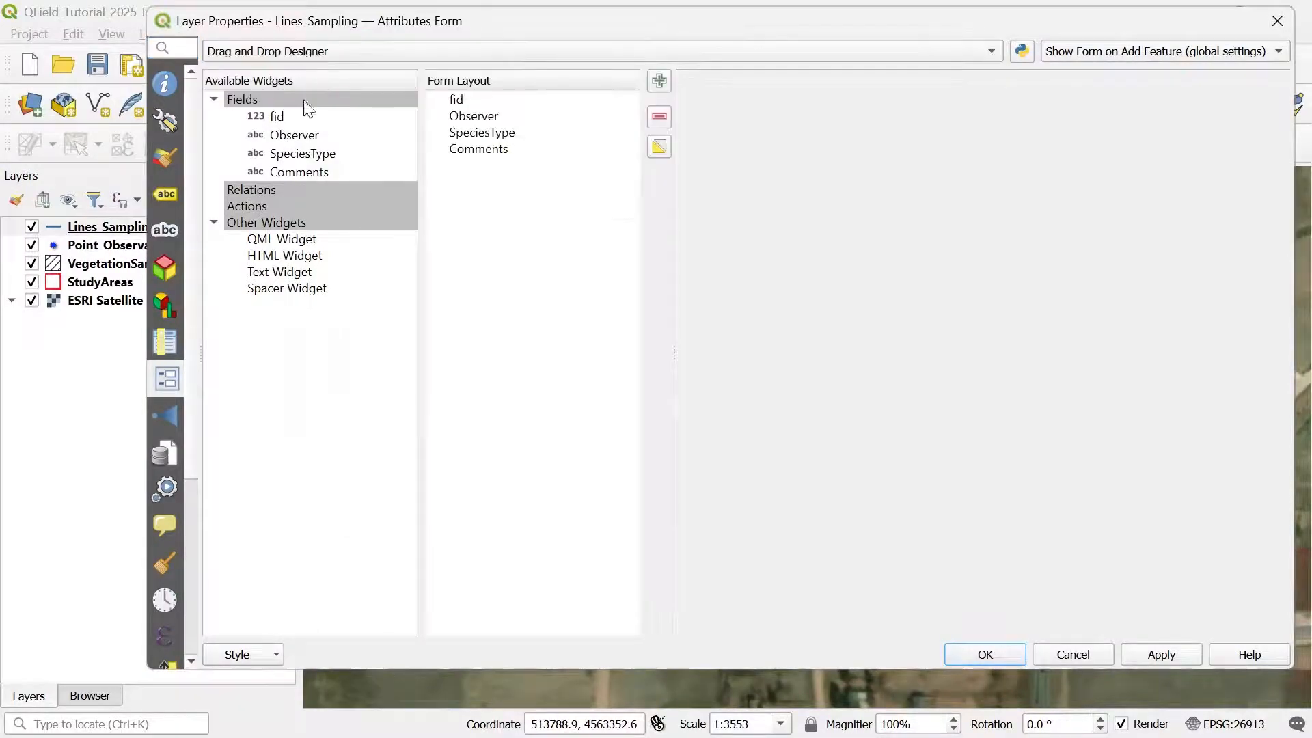
left_click(459, 99)
key("Delete")
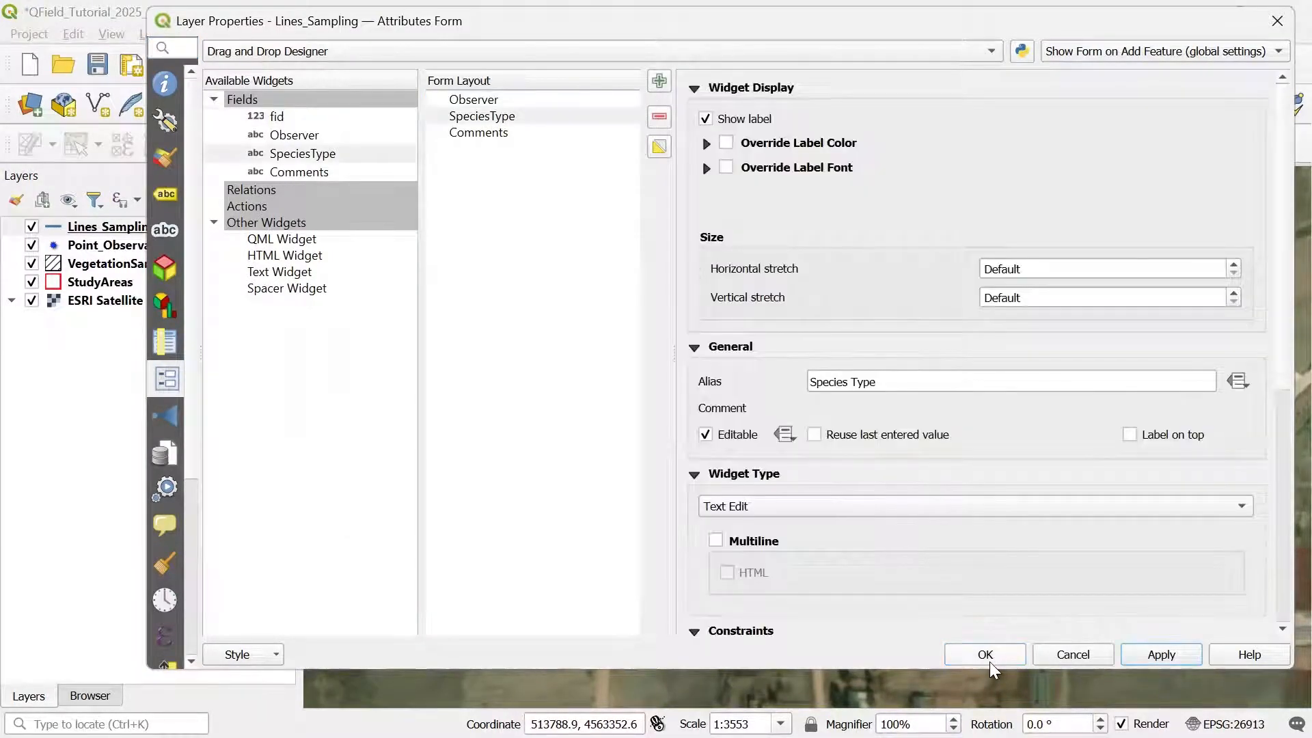
left_click(987, 657)
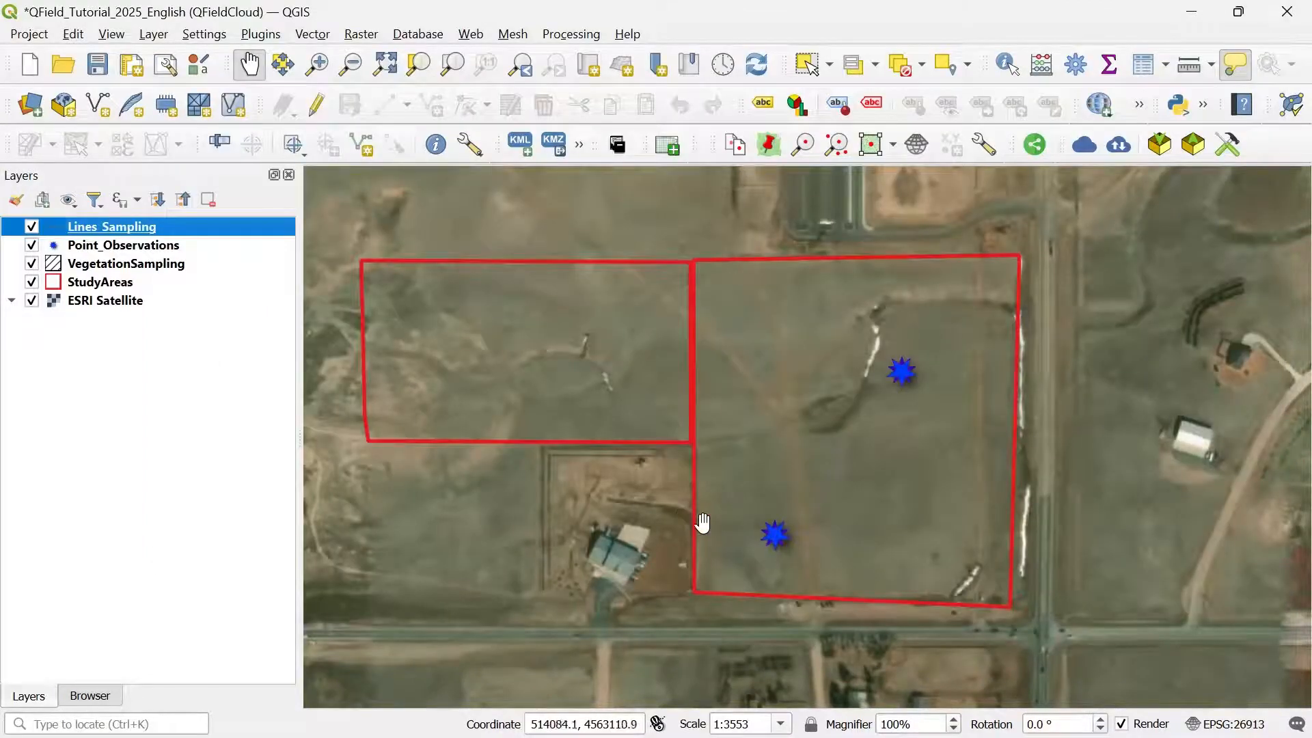
left_click(97, 65)
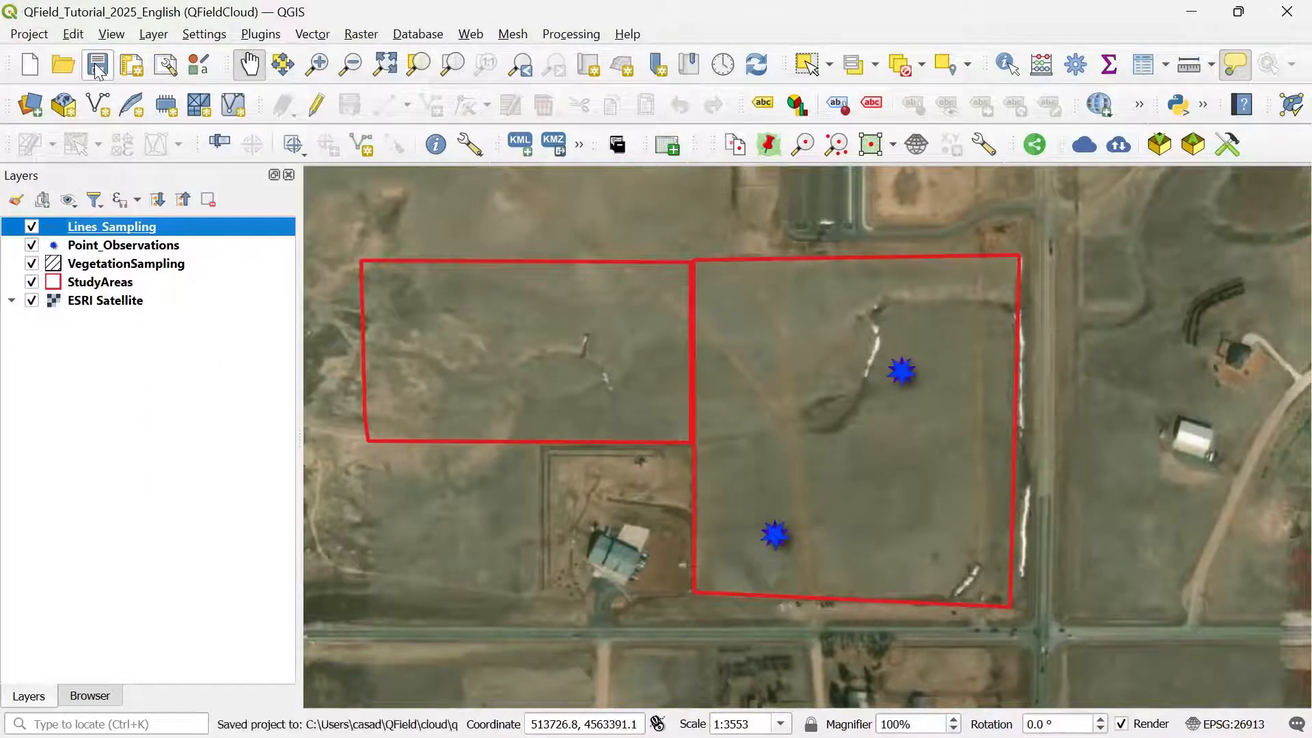
Step: Check the Cable Export actions in the QField project settings (Lines_Sampling set to Copy), apply them, and save
left_click(1227, 147)
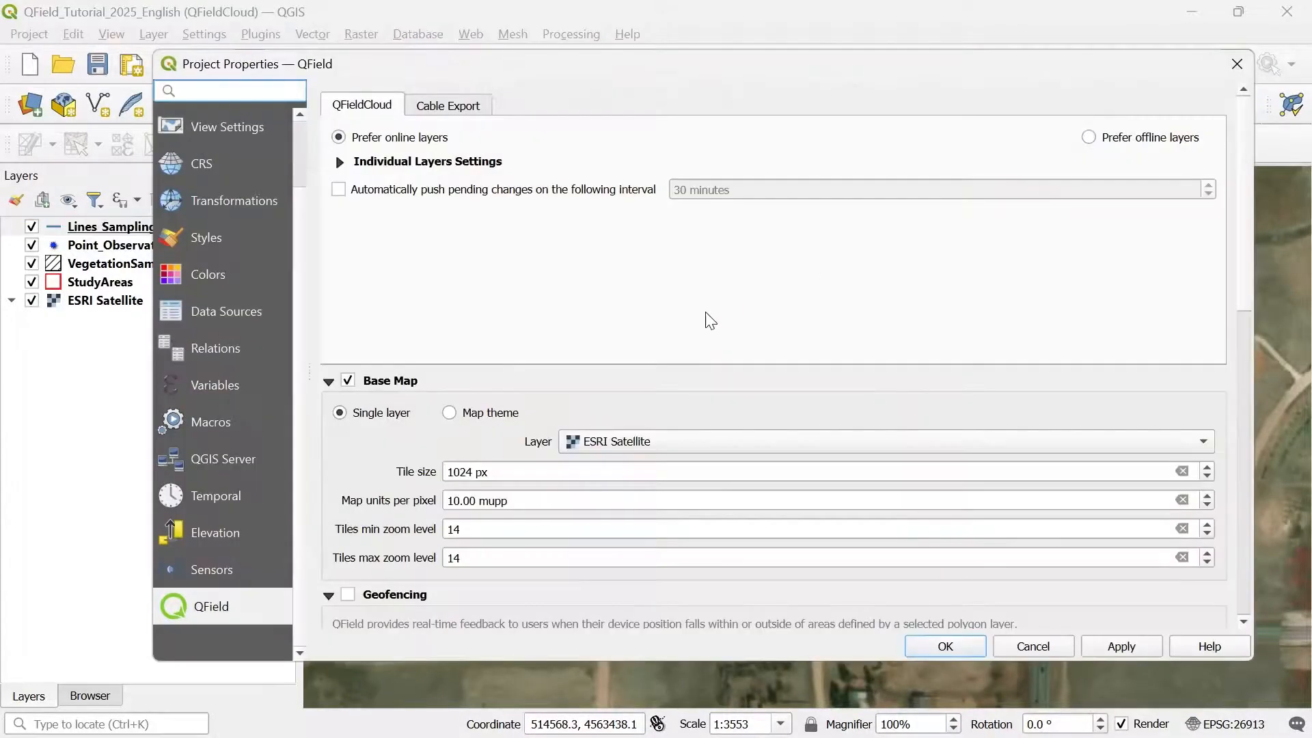
left_click(451, 102)
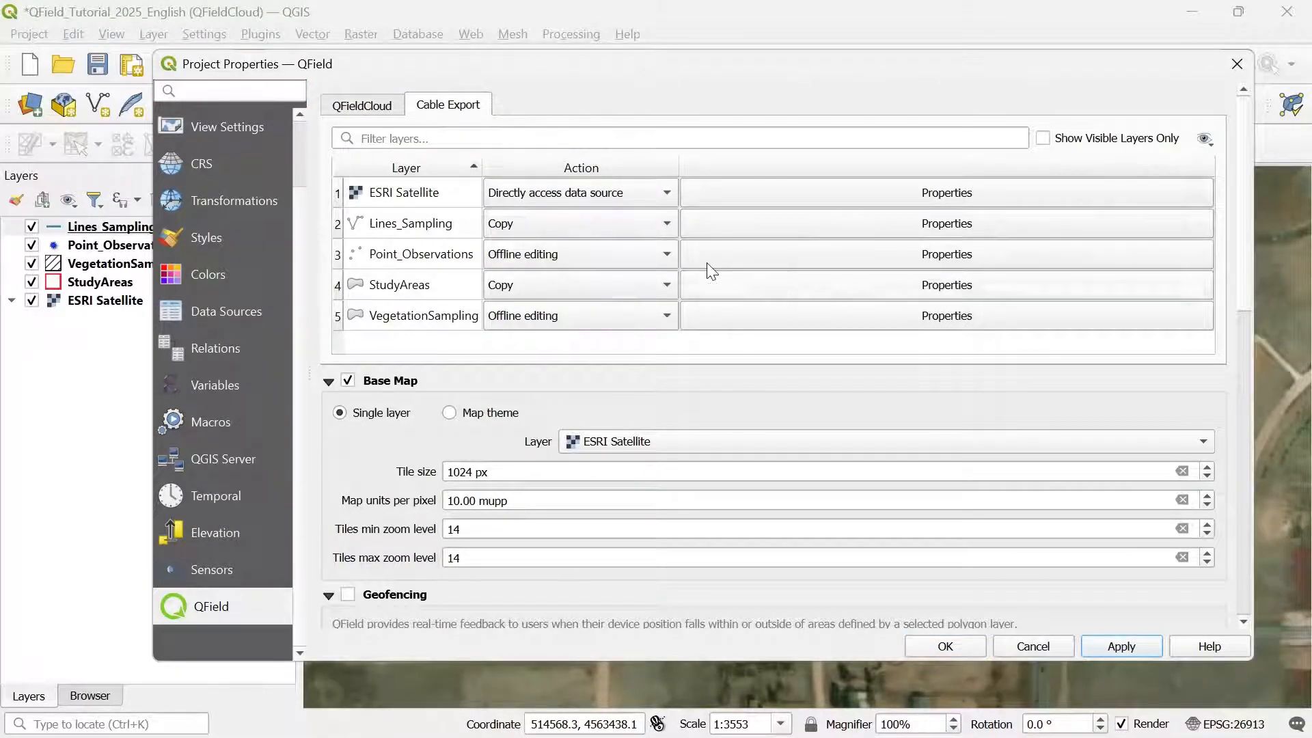
left_click(471, 164)
left_click(945, 646)
key("ctrl+s")
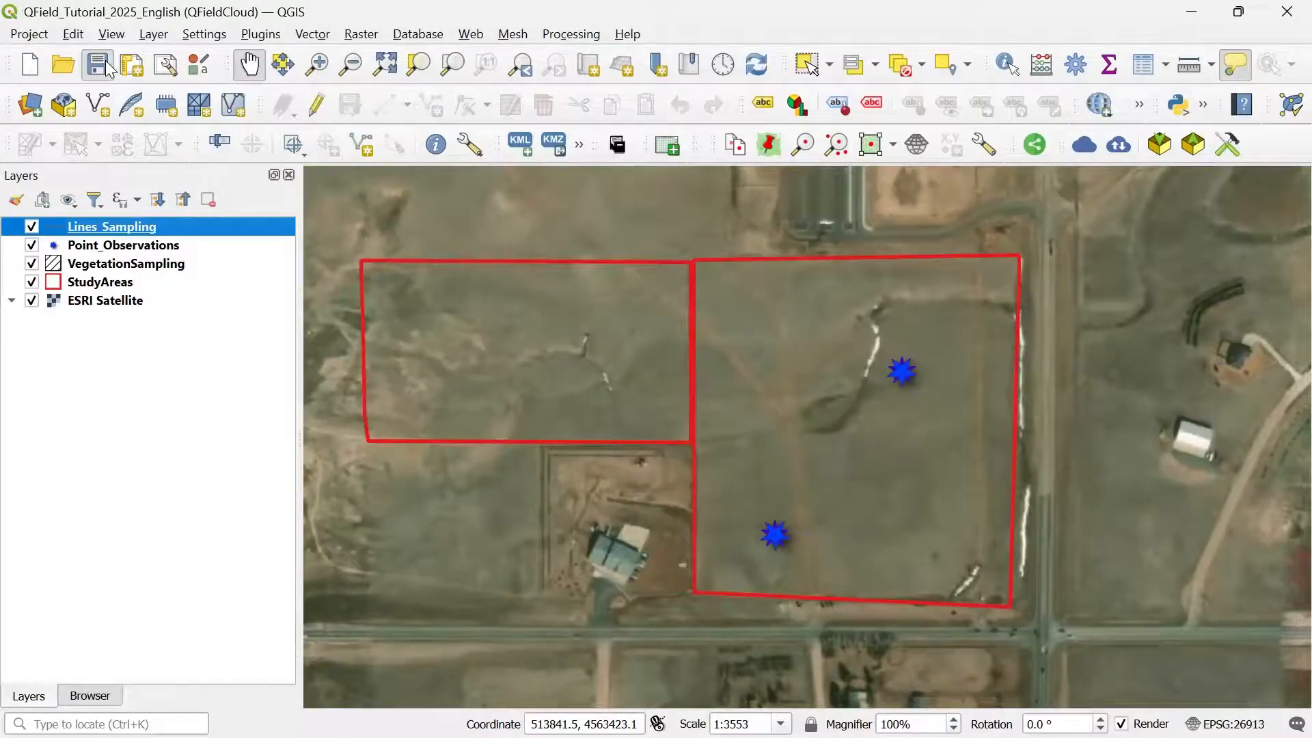
Step: Synchronize with QFieldCloud, uploading the geopackage, project file and attachments, and close the report
left_click(1119, 146)
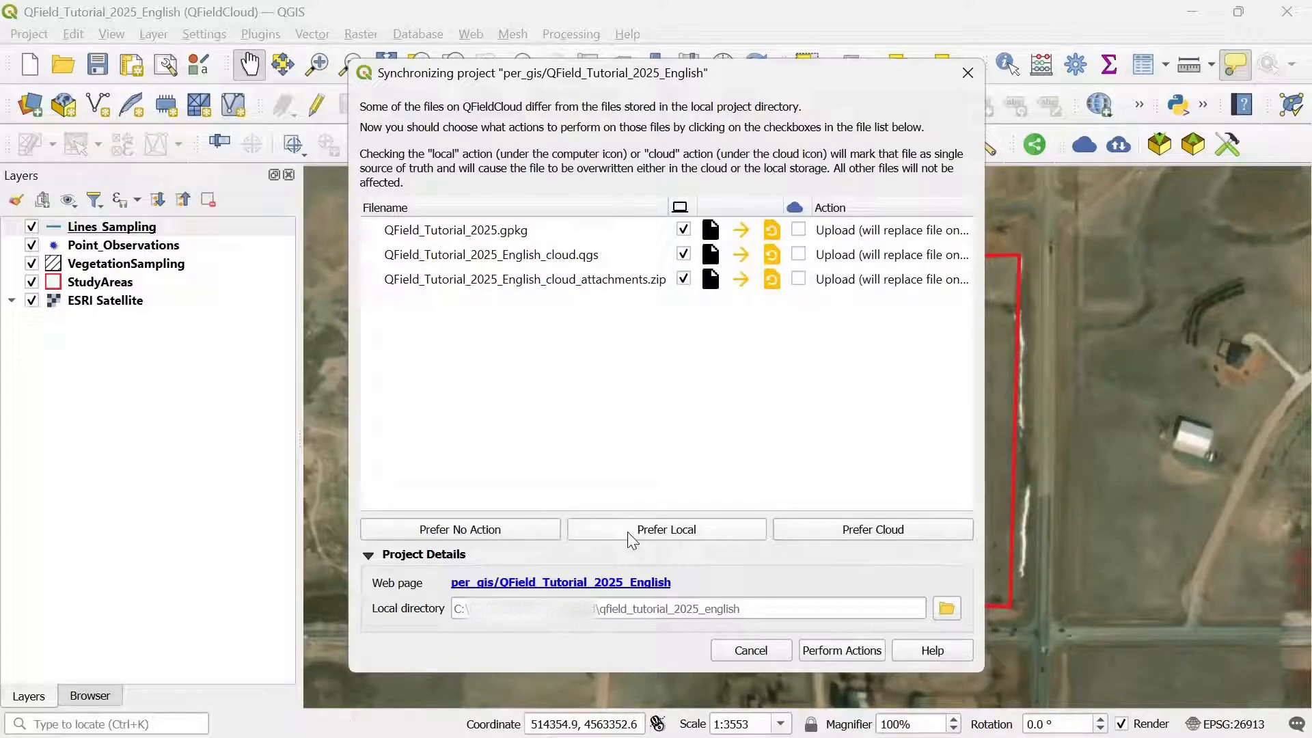
left_click(834, 651)
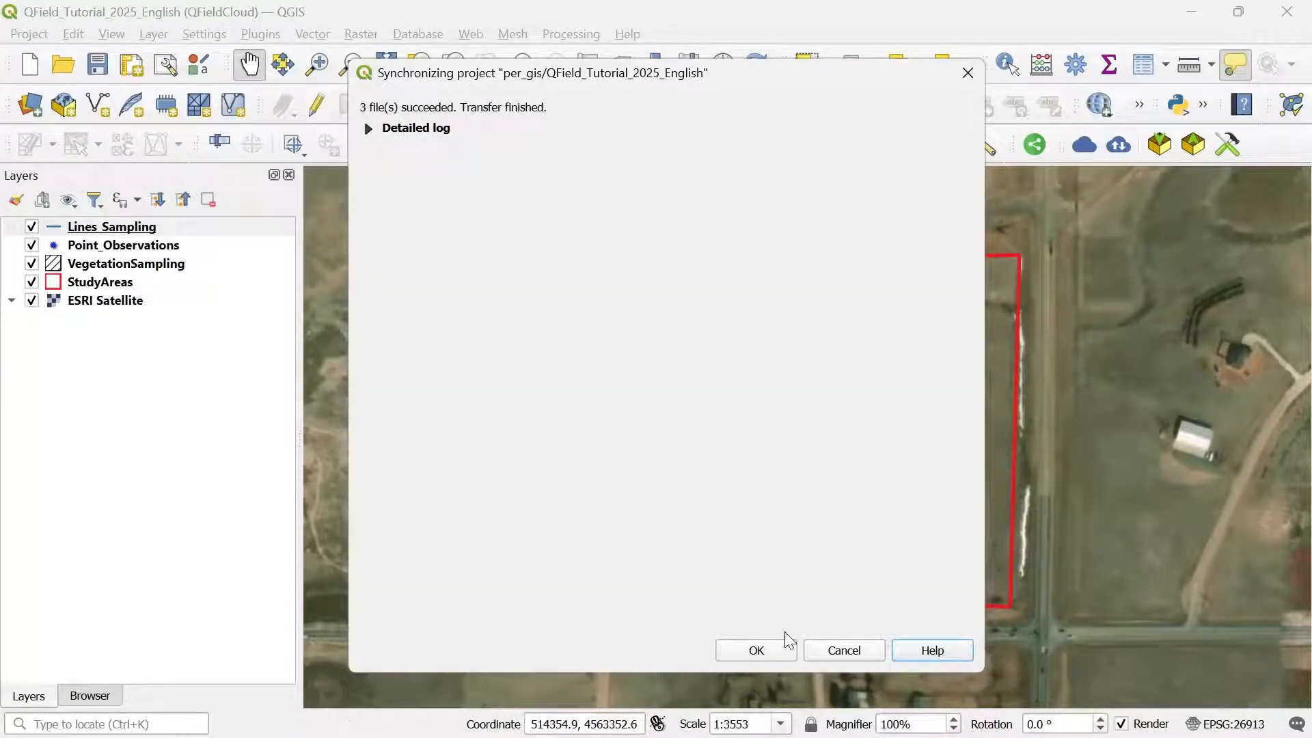
left_click(754, 653)
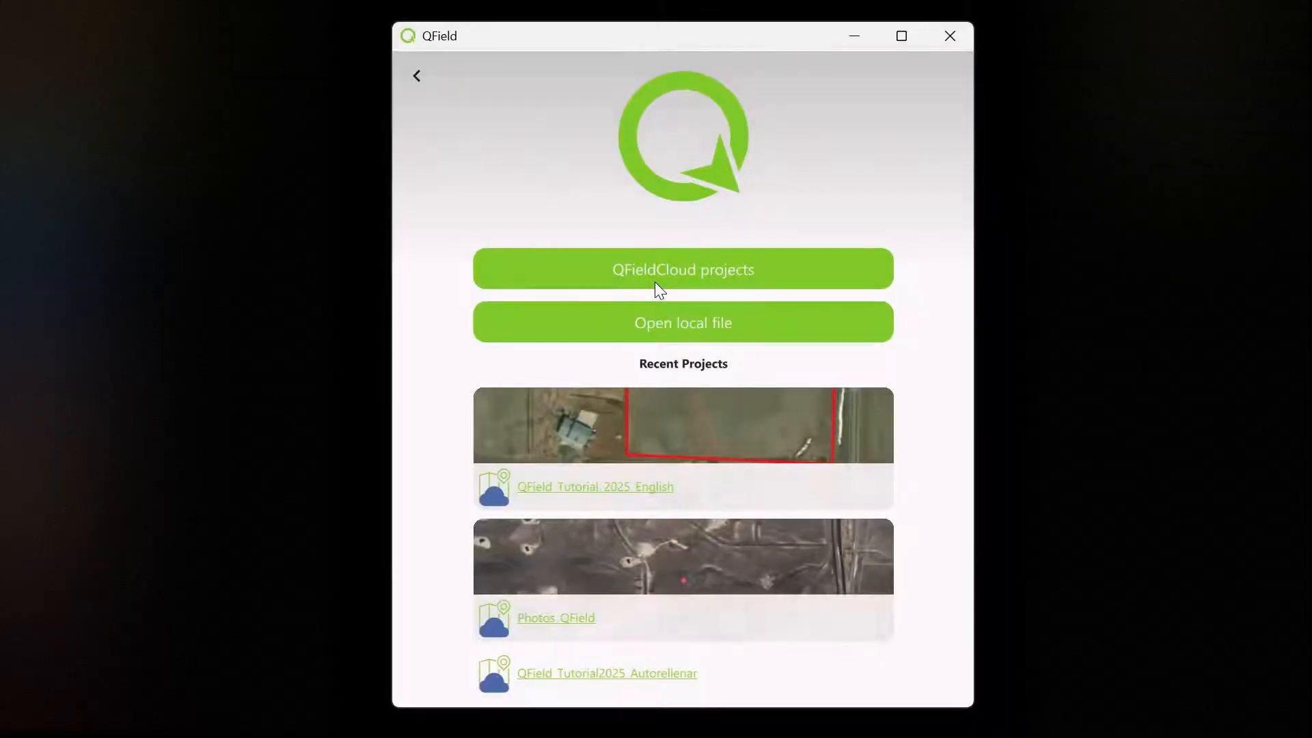
Step: Refresh the cloud projects list, remove the stored QField_Tutorial_2025_English copy and download it again
left_click(584, 268)
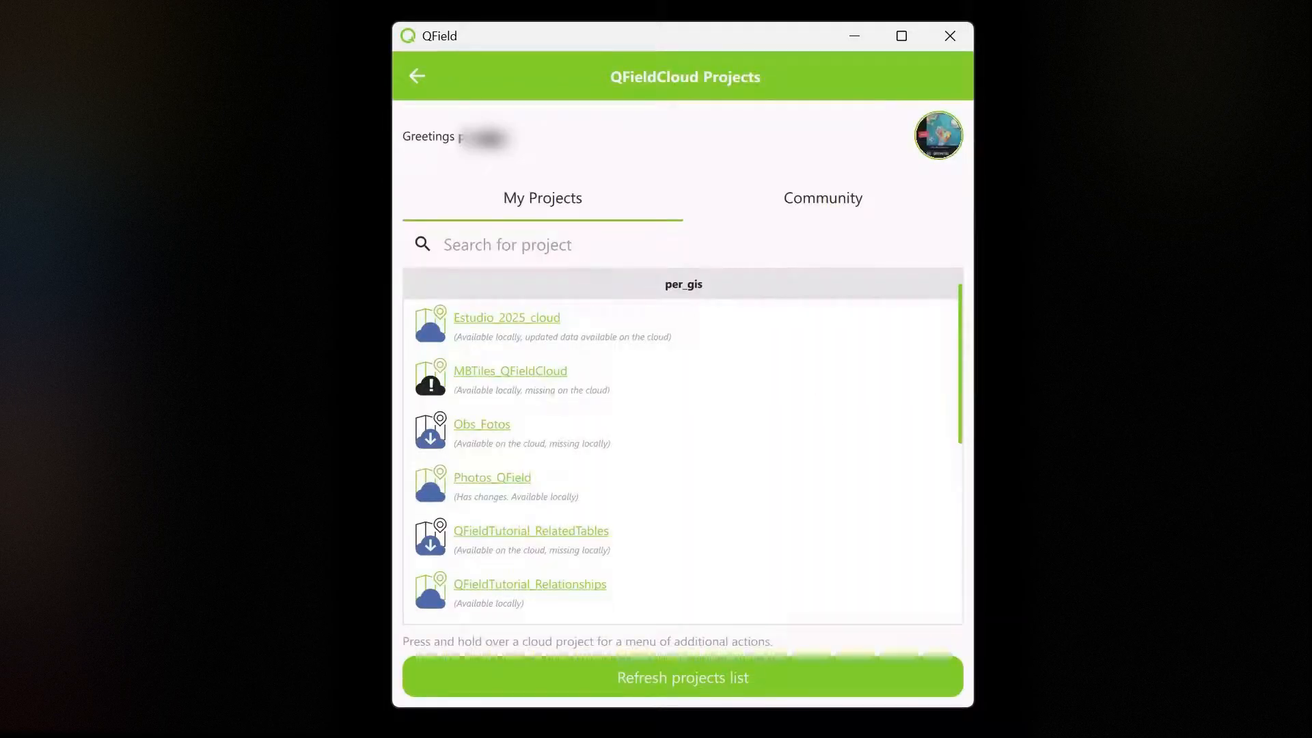
left_click(675, 672)
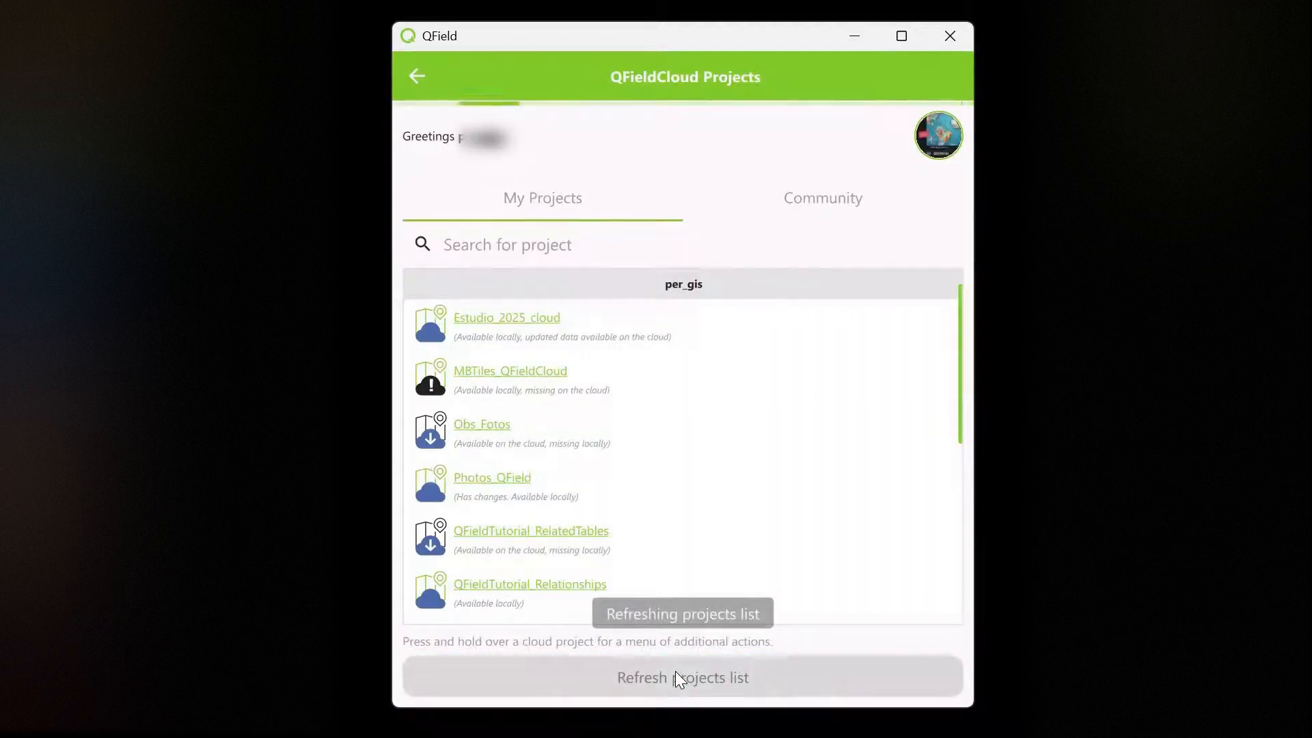
scroll(572, 598, "down", 5)
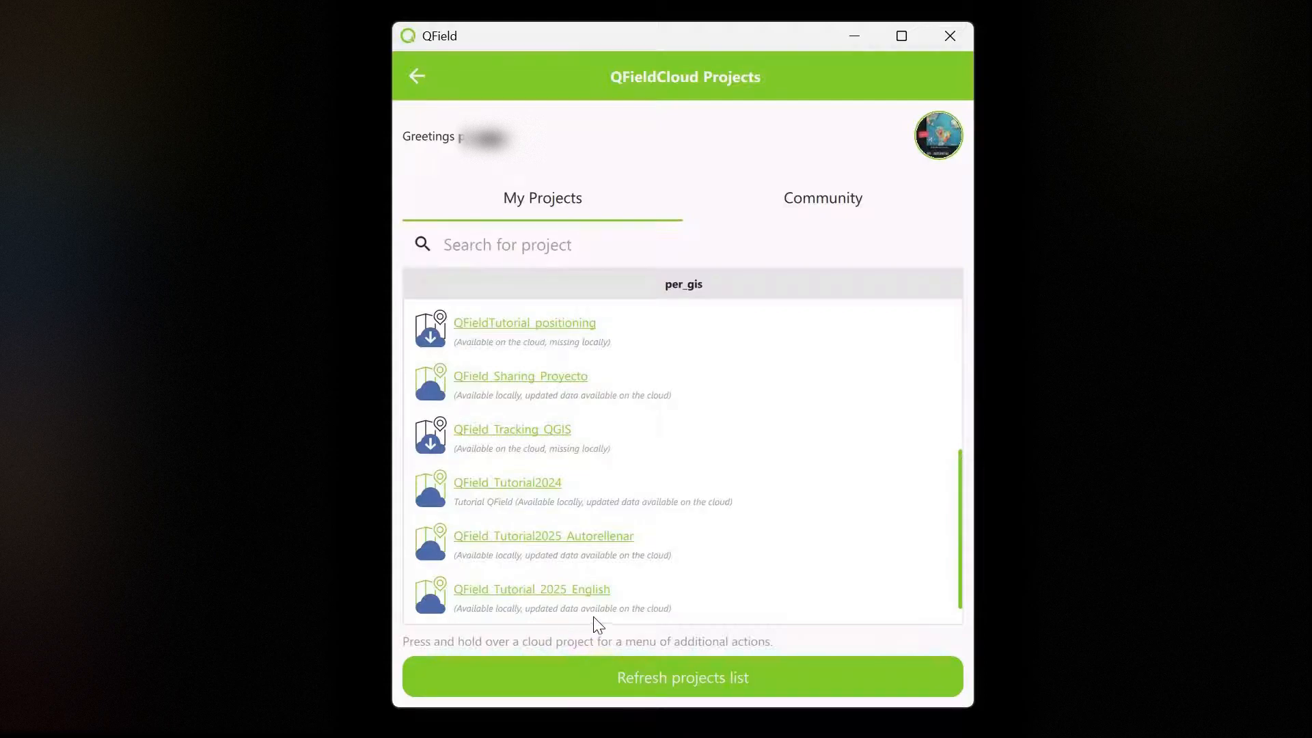
right_click(538, 590)
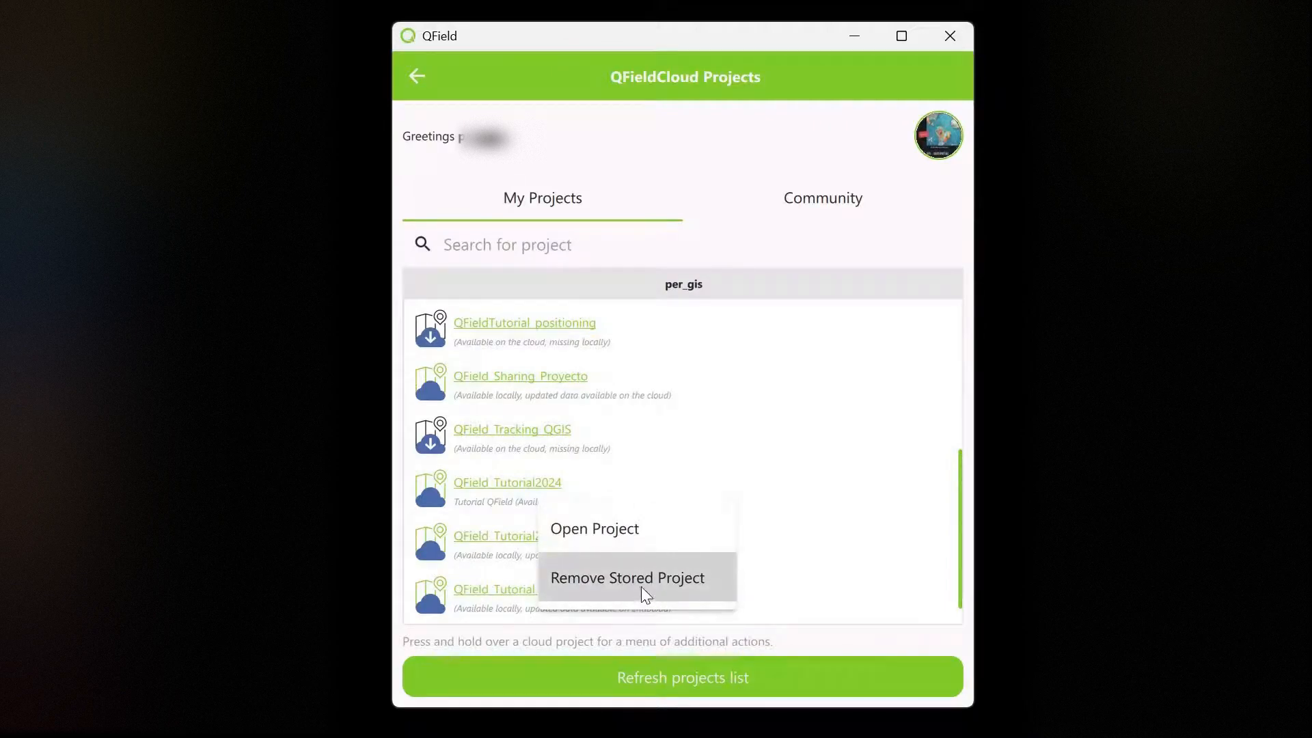
left_click(683, 589)
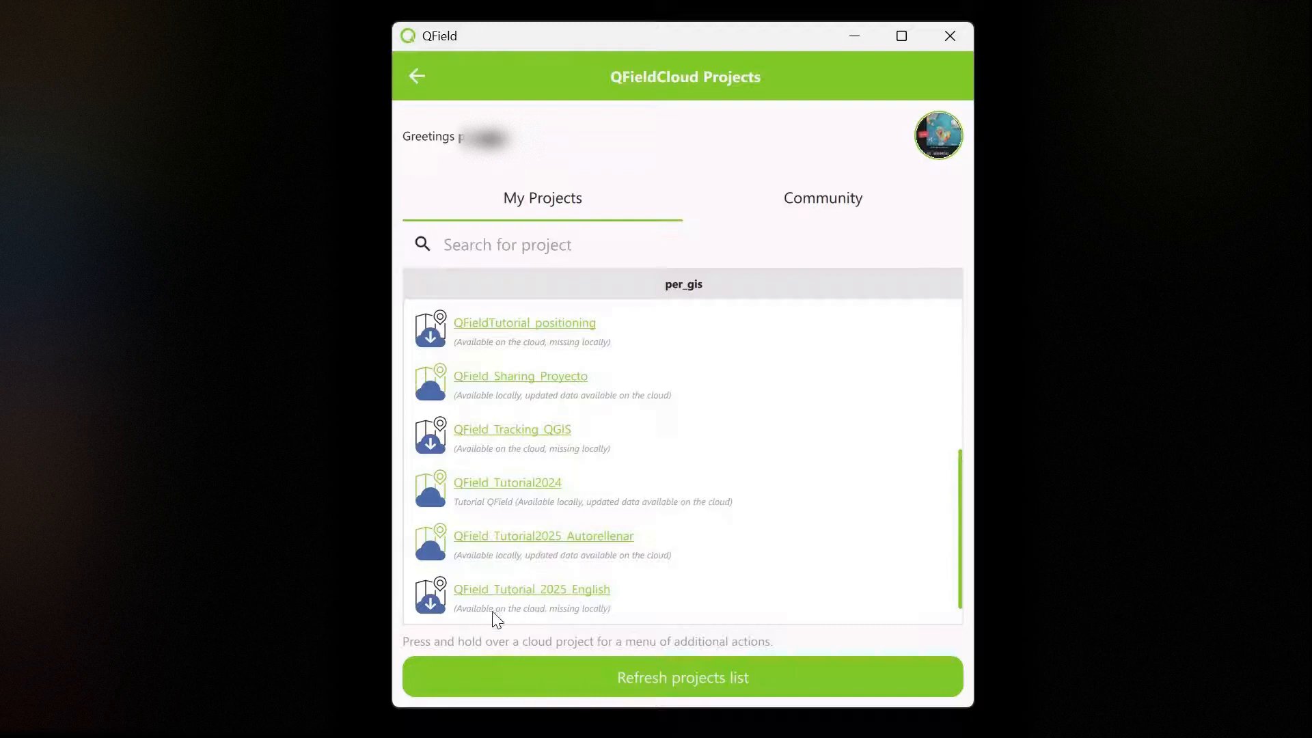
left_click(499, 591)
Step: Open the tutorial project, enable editing on Point_Observations and place a new point on the map
left_click(501, 601)
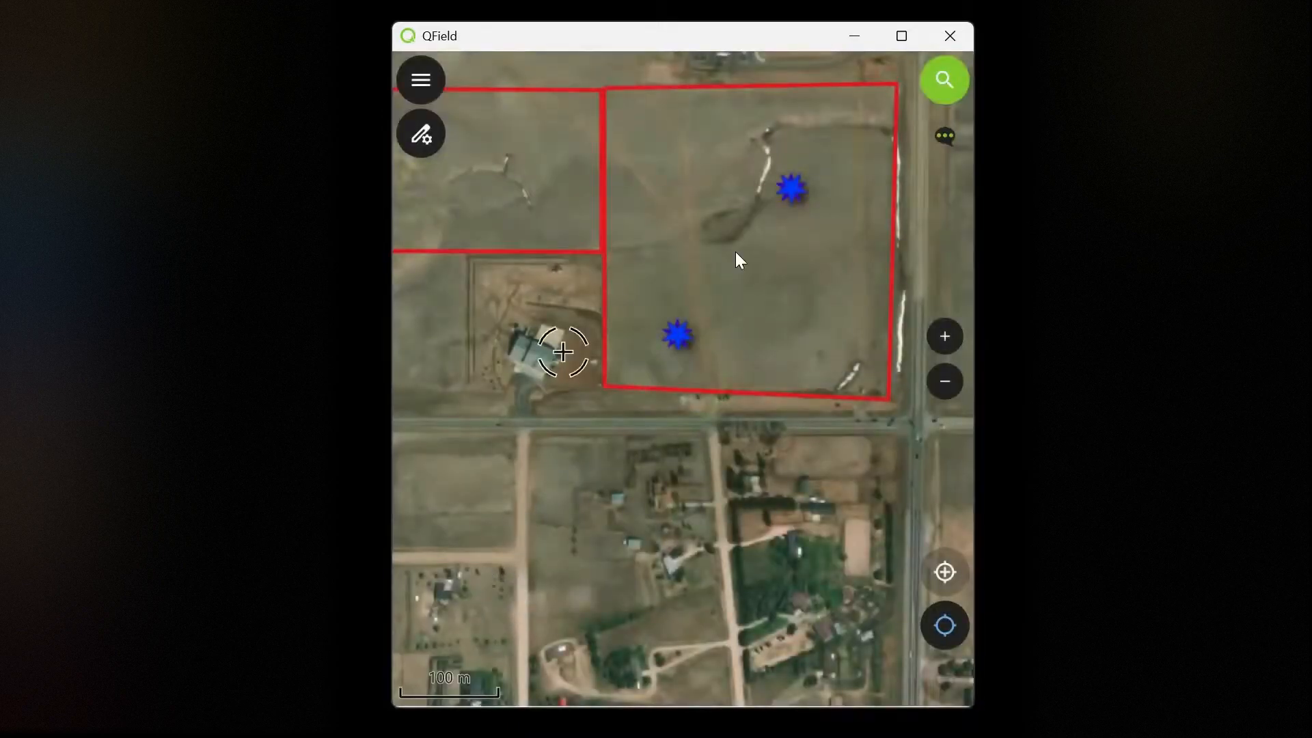
left_click(425, 74)
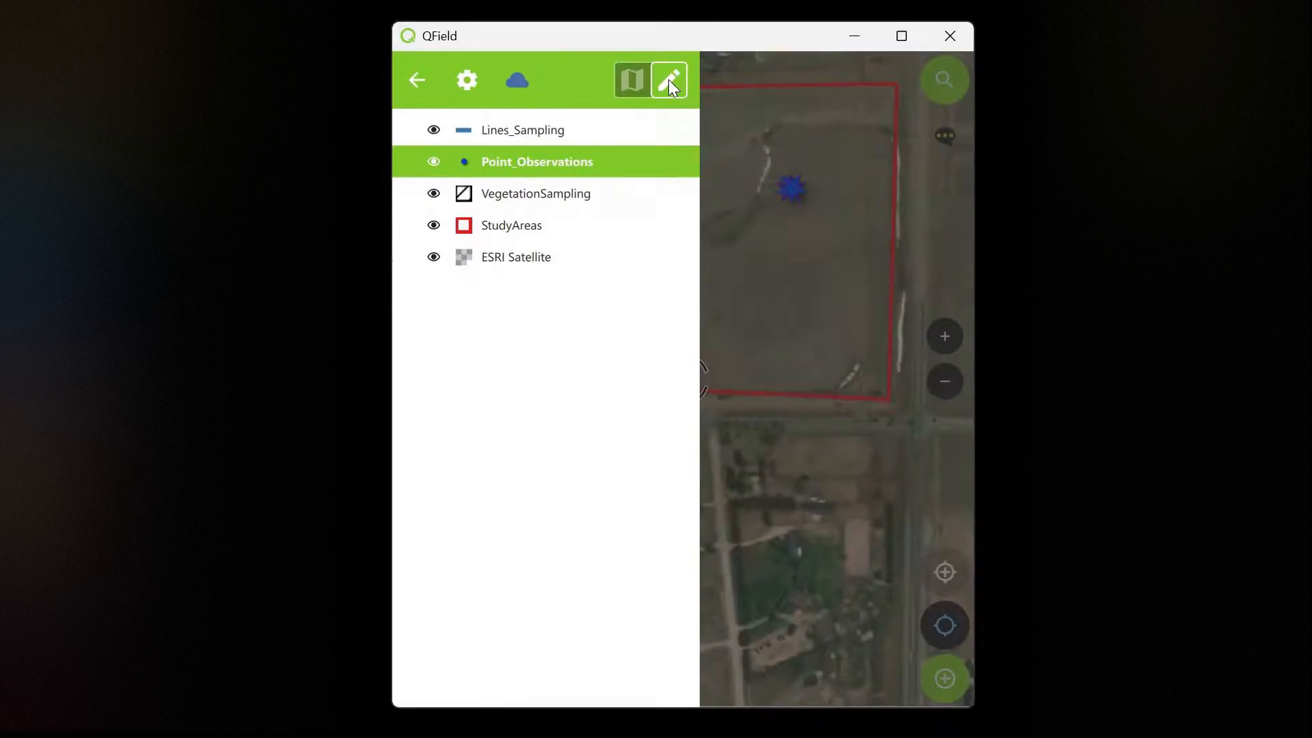
left_click(417, 80)
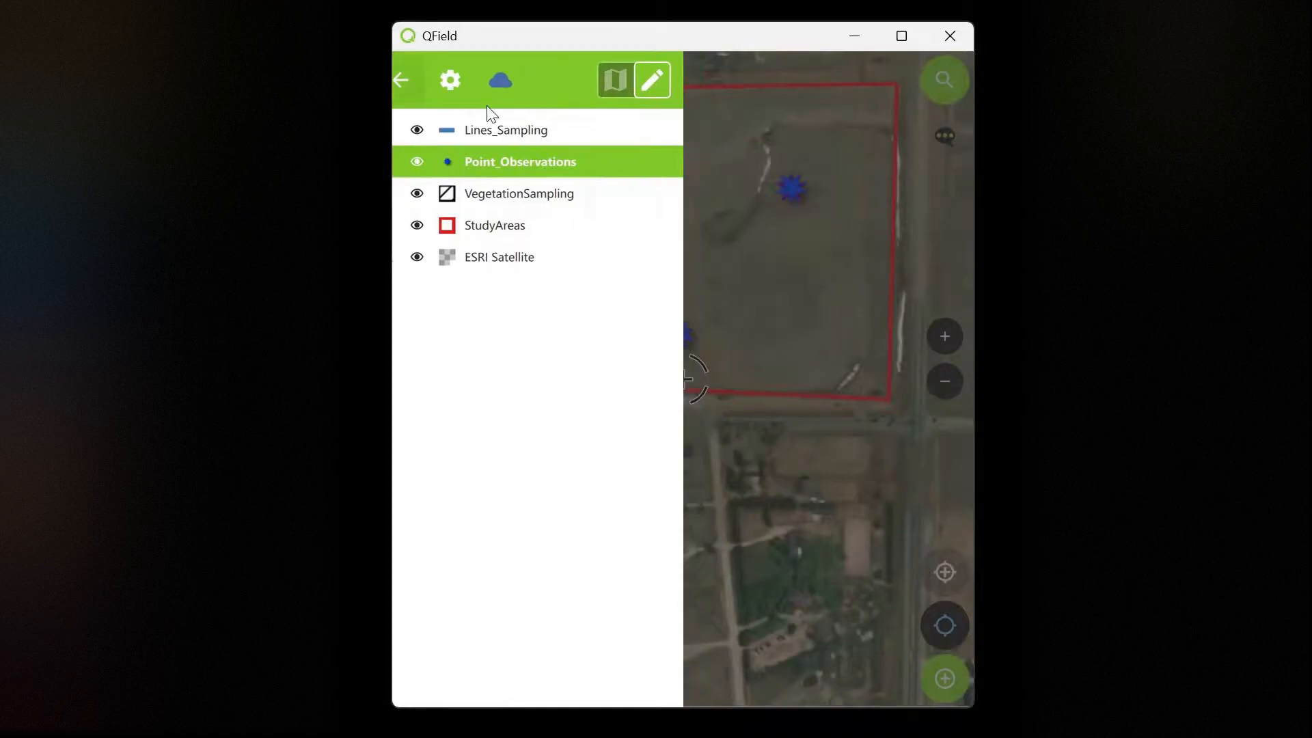
left_click(826, 321)
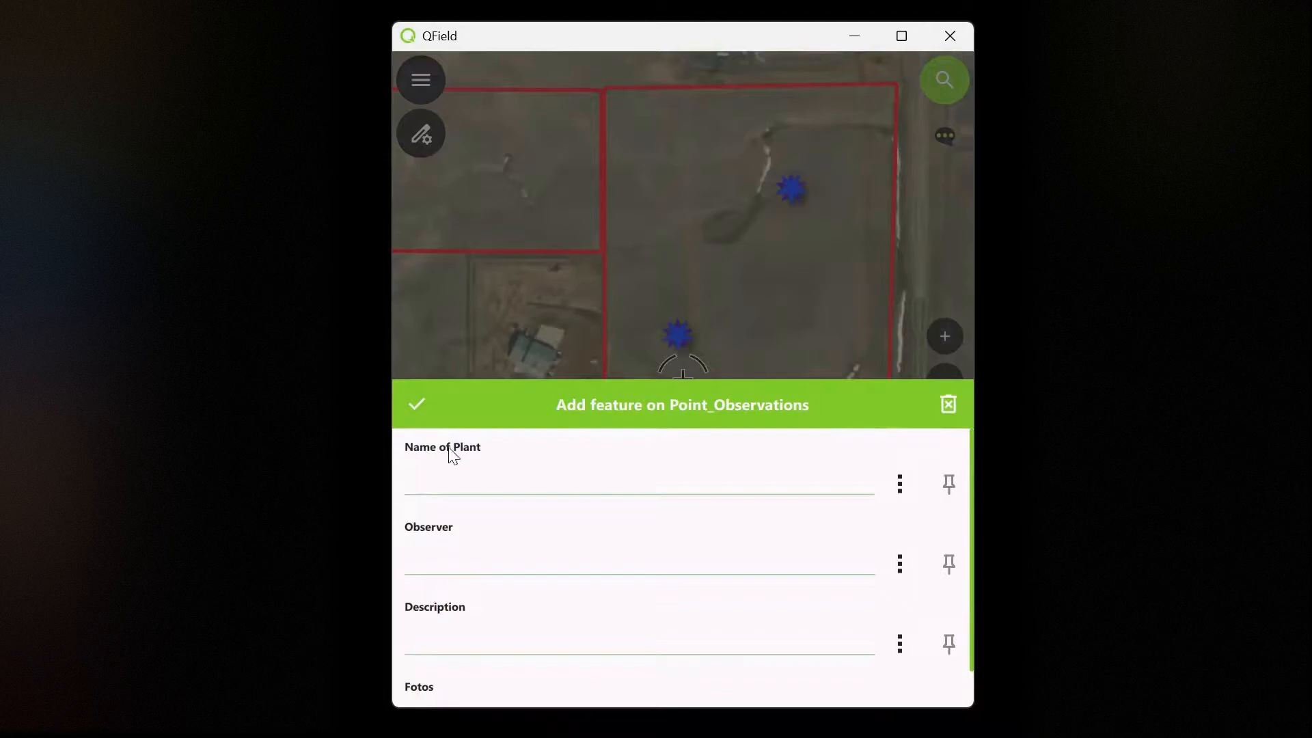
Step: Save the new observation with Name of Plant 'Test' and the observer's initials
left_click(888, 502)
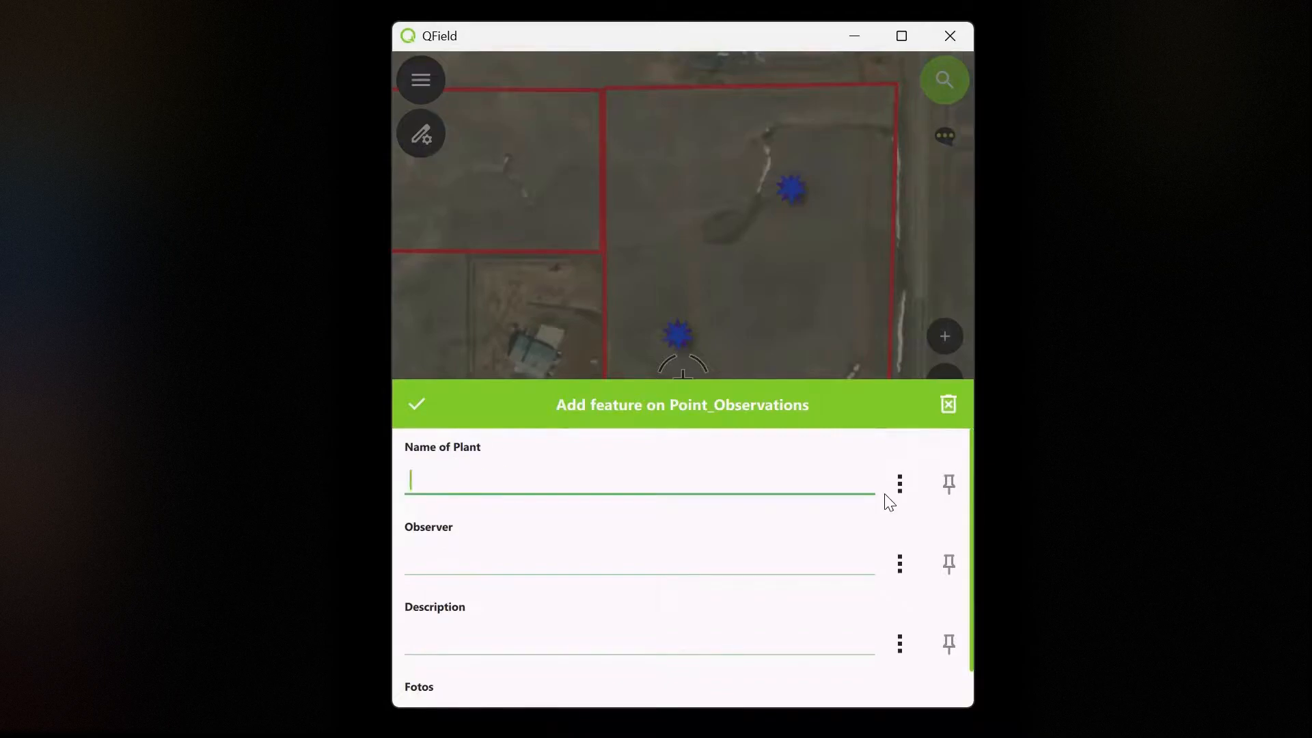
type("Test")
key("Tab")
type("MC")
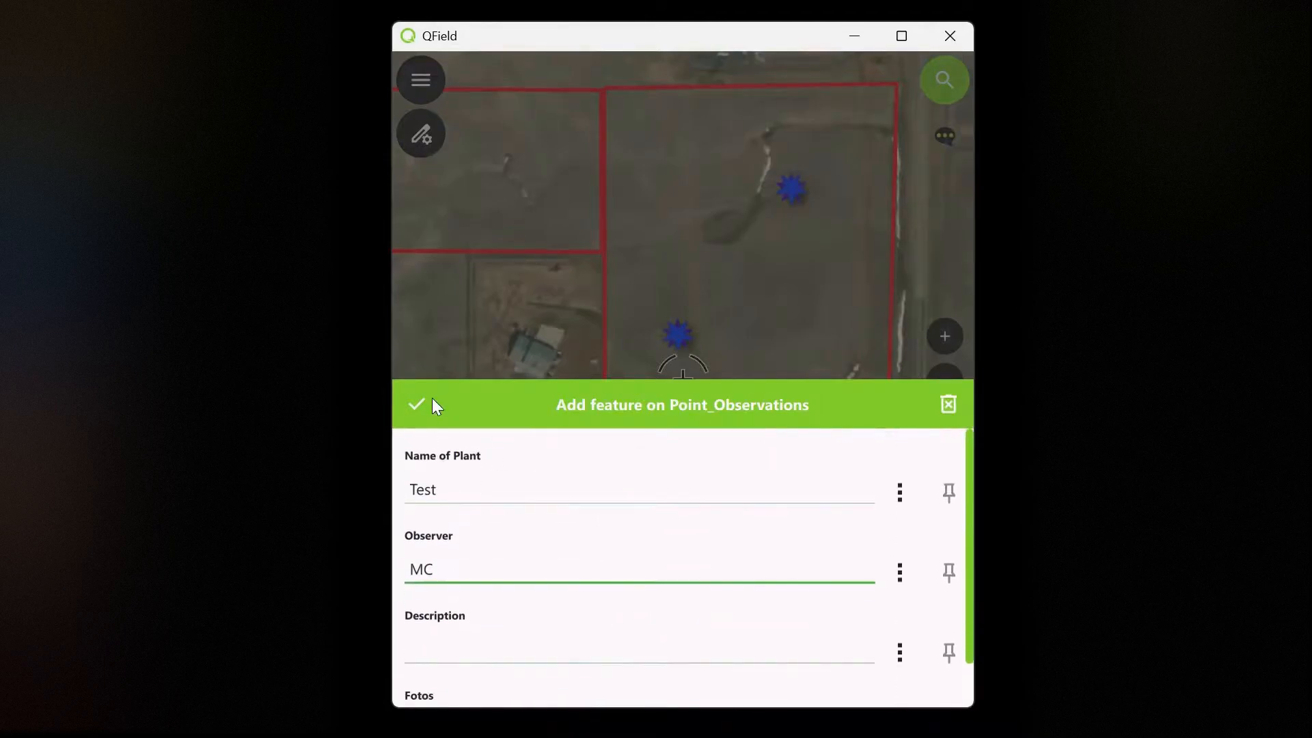
left_click(419, 403)
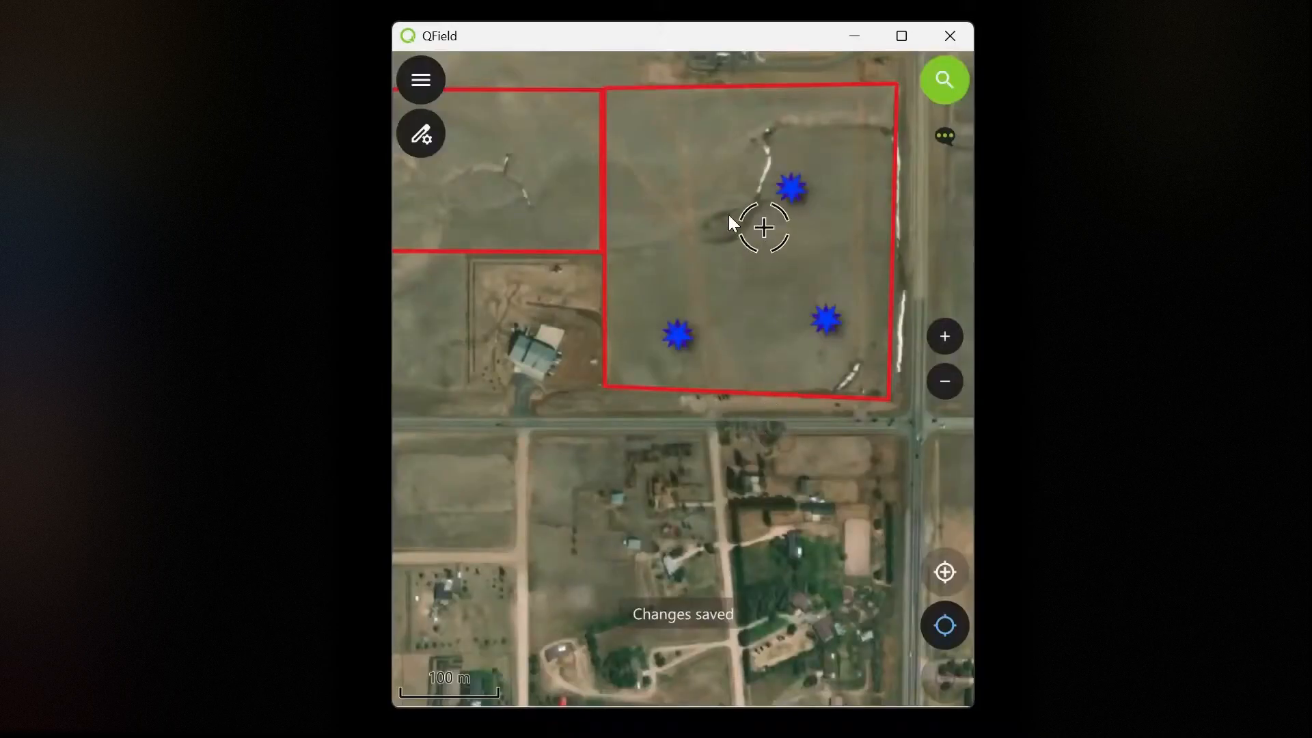
Step: Discard the accidental extra feature and open the Test observation's feature form
left_click(797, 187)
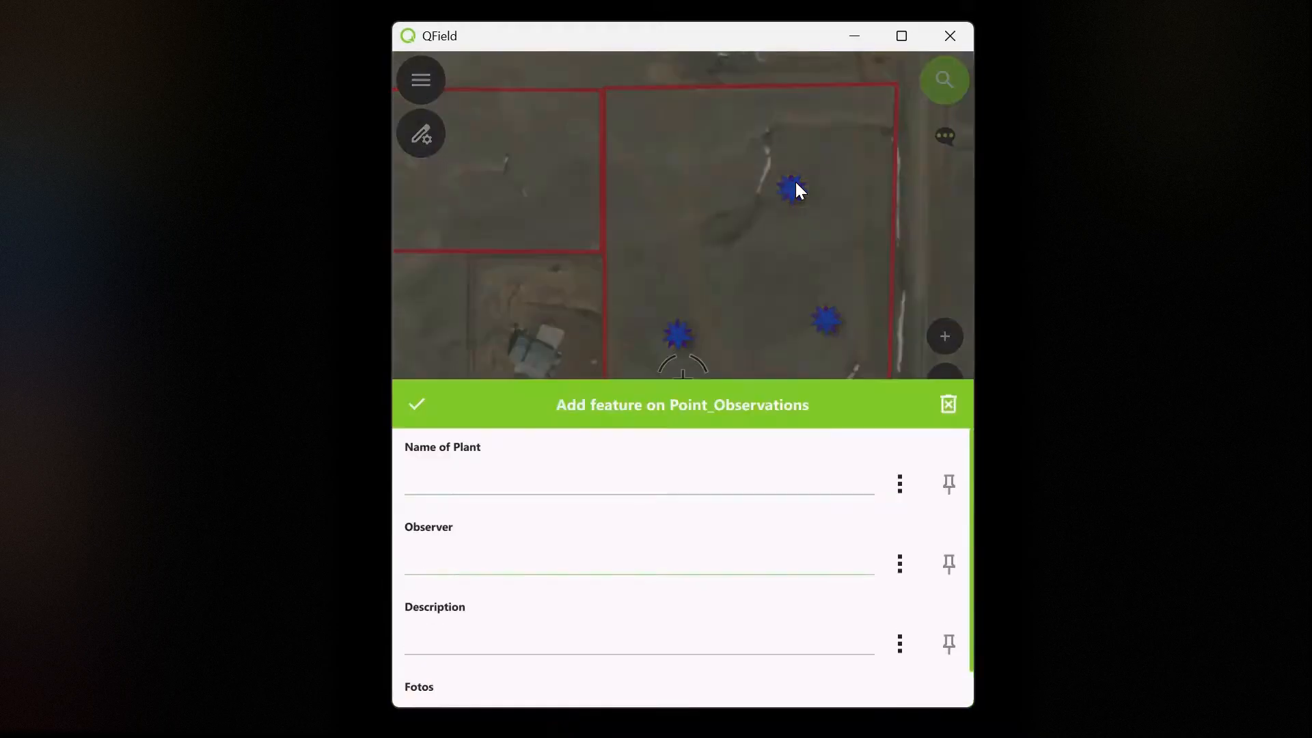
left_click(948, 407)
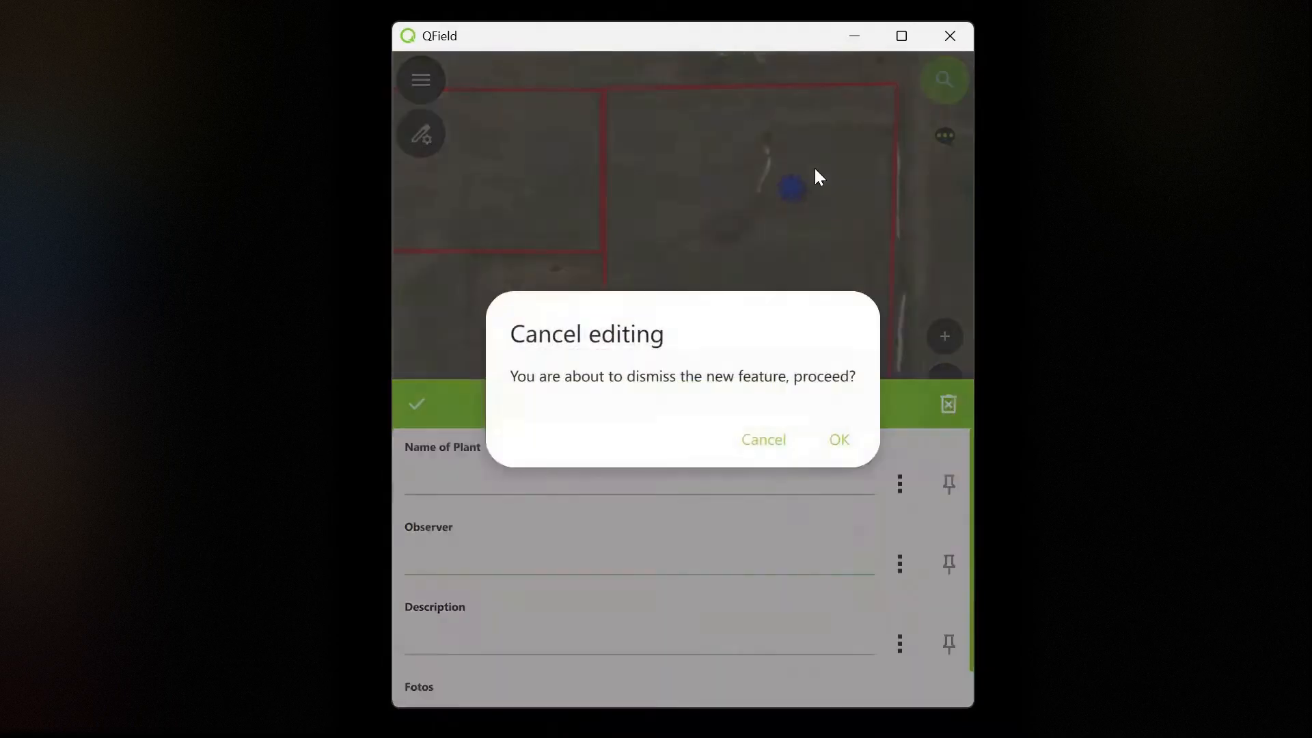
left_click(837, 440)
right_click(793, 200)
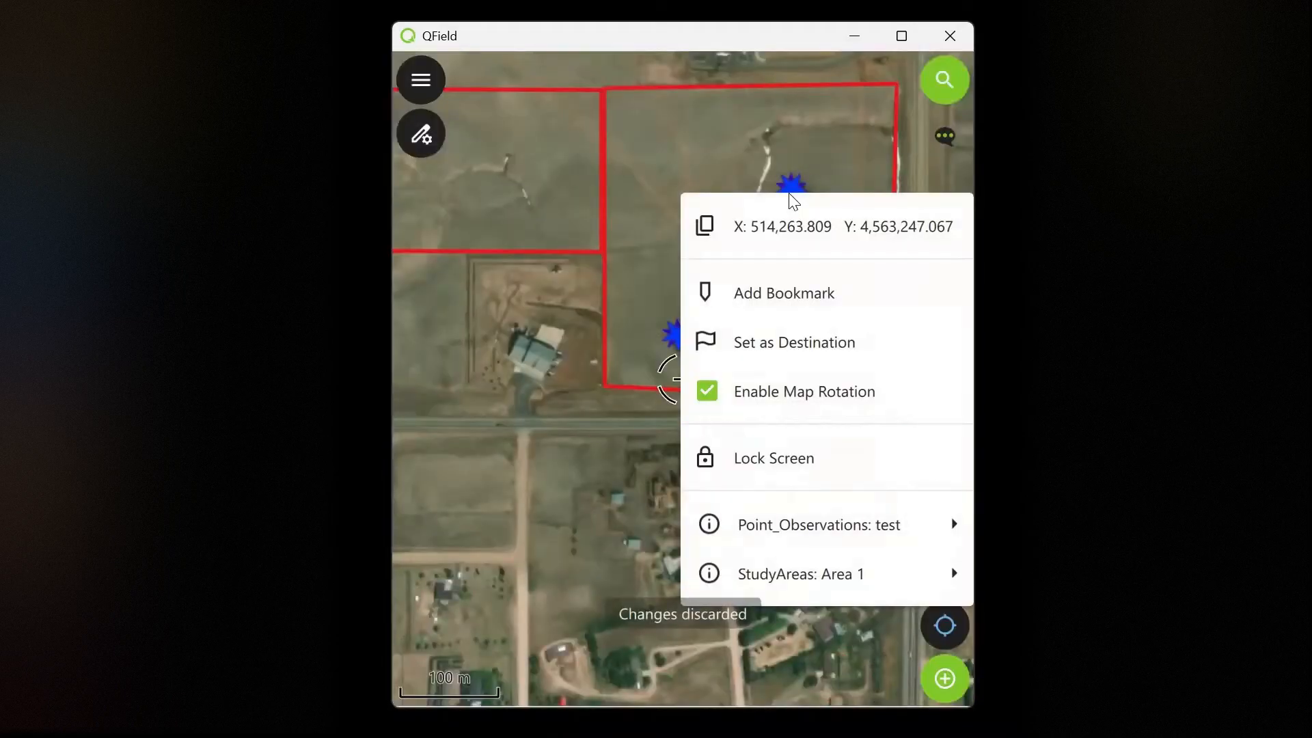
mouse_move(853, 532)
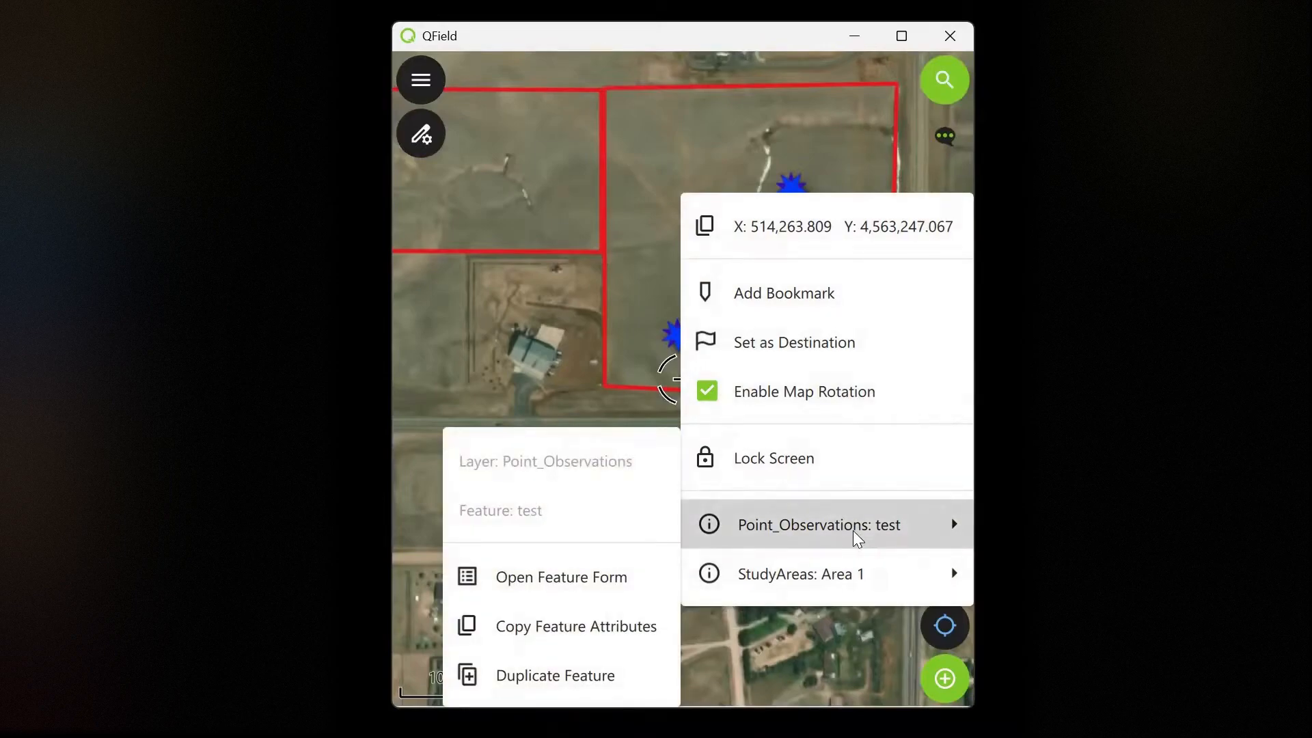
left_click(852, 530)
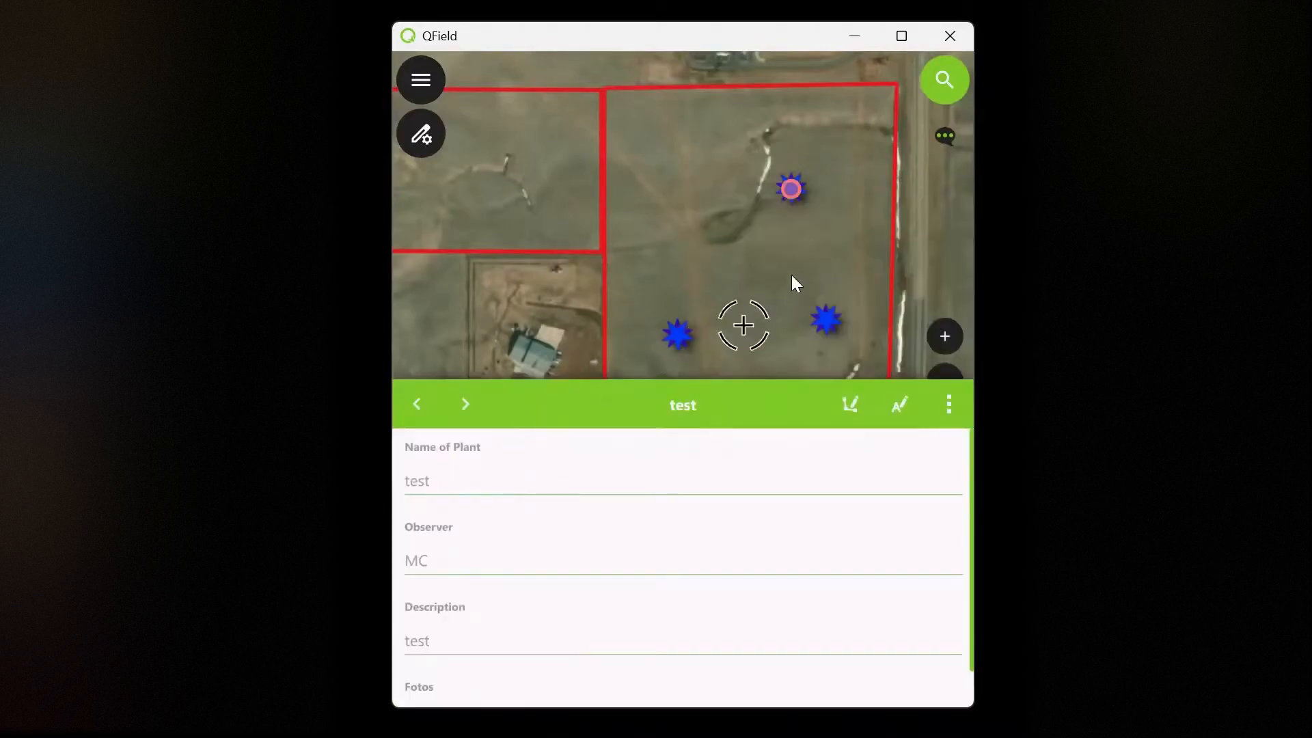